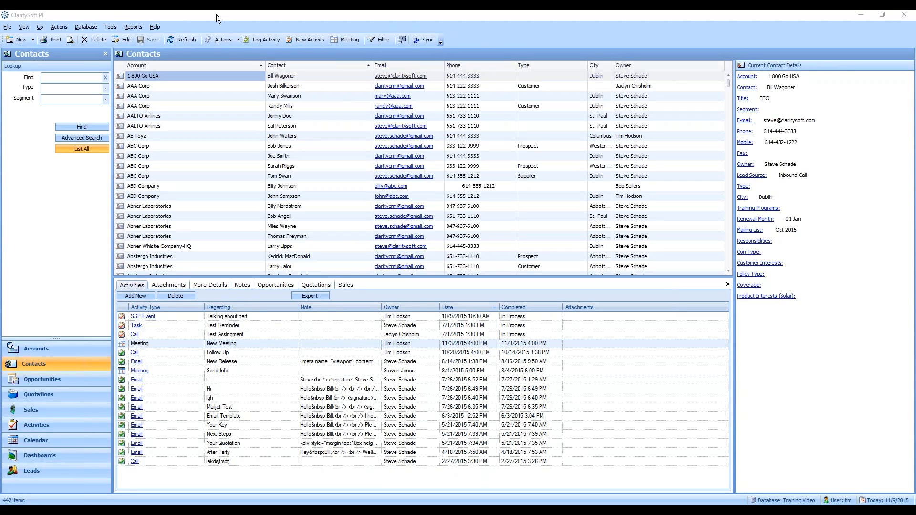
# - Open the Manage Products & Services window
pyautogui.click(114, 16)
pyautogui.click(111, 27)
pyautogui.moveTo(133, 27)
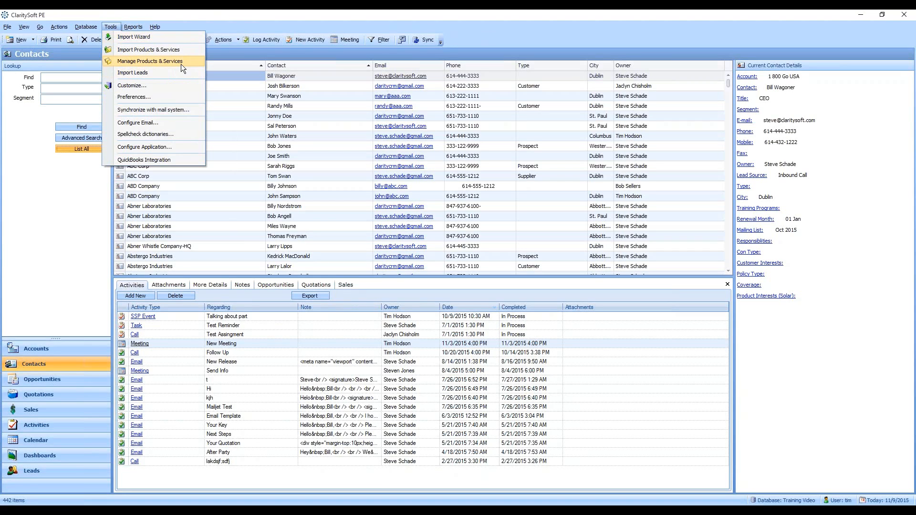
pyautogui.click(182, 62)
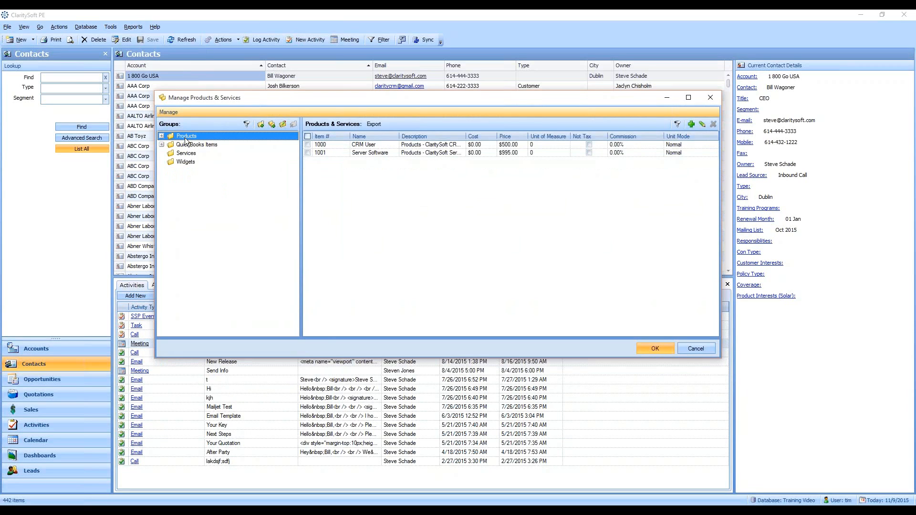
# - Examine the items and subgroups in the Products, CPA Validation, Logistics, QuickBooks Items and Services groups
pyautogui.click(163, 136)
pyautogui.click(197, 146)
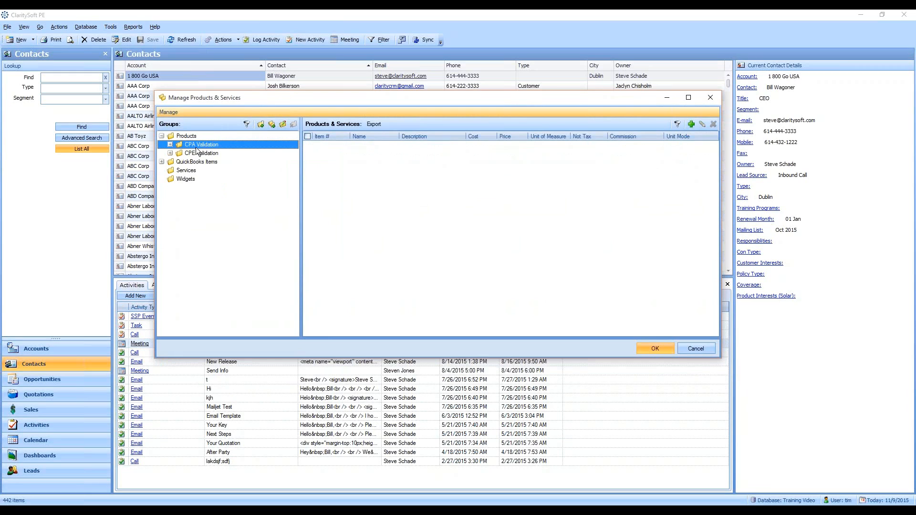
pyautogui.click(169, 144)
pyautogui.click(210, 153)
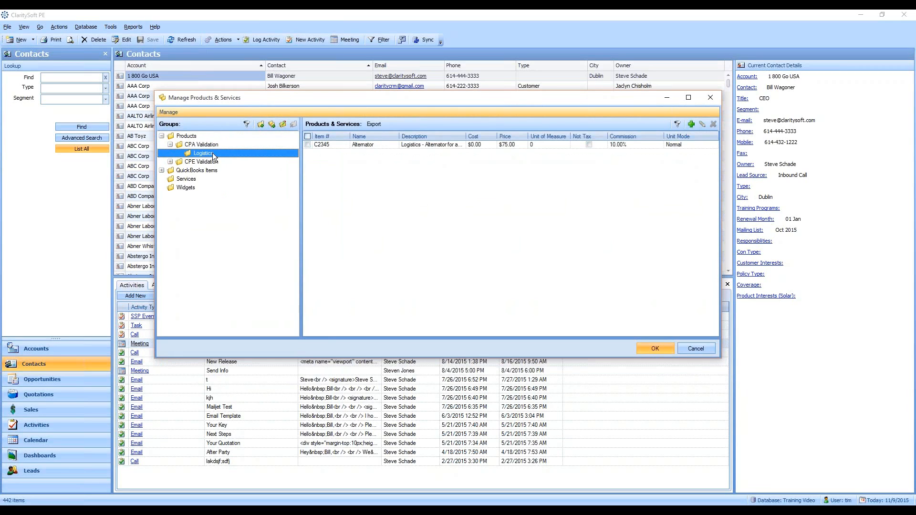
pyautogui.click(213, 144)
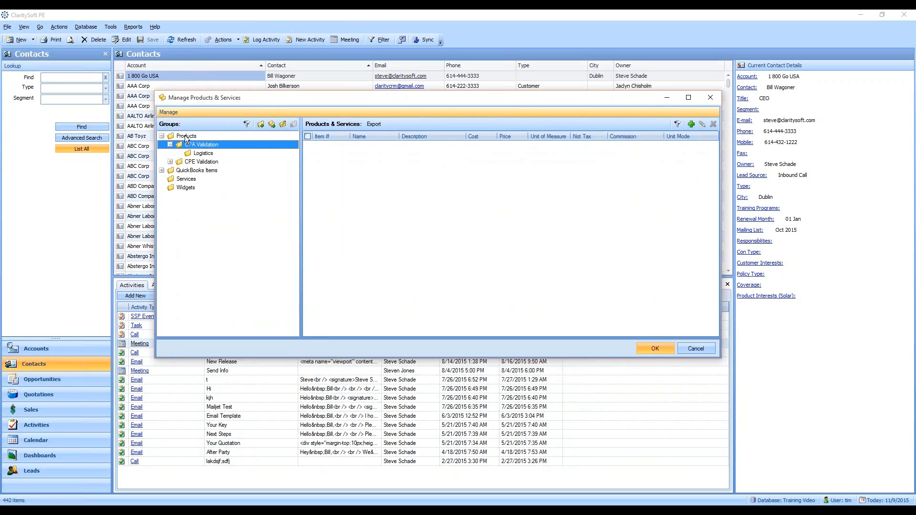
pyautogui.click(210, 153)
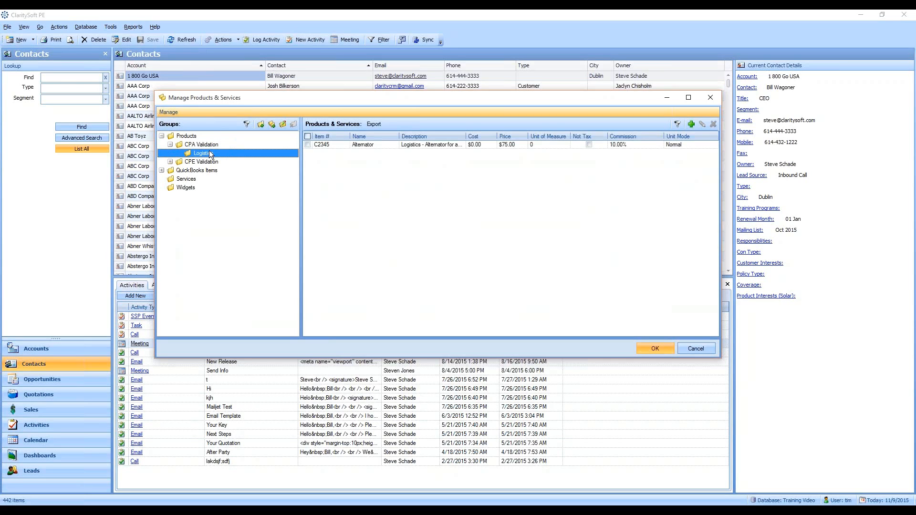
pyautogui.click(170, 144)
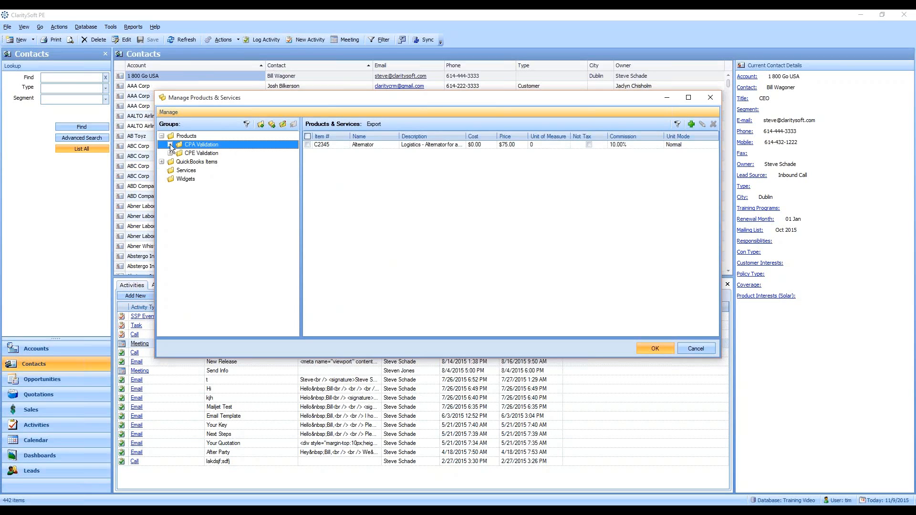
pyautogui.click(162, 136)
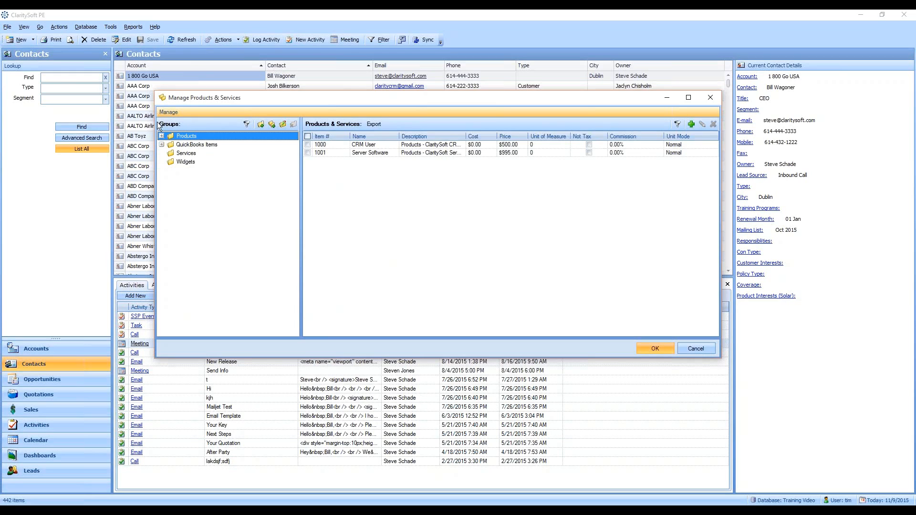
pyautogui.click(162, 145)
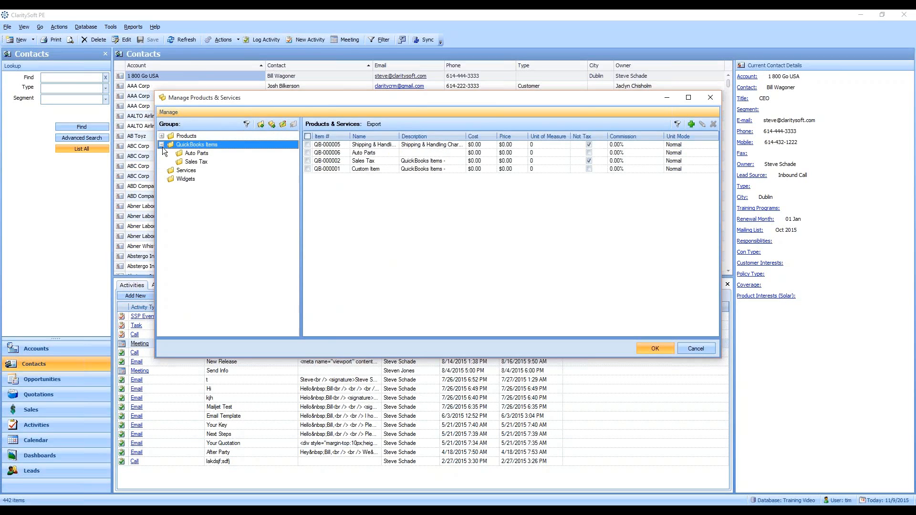
pyautogui.click(162, 145)
pyautogui.click(182, 154)
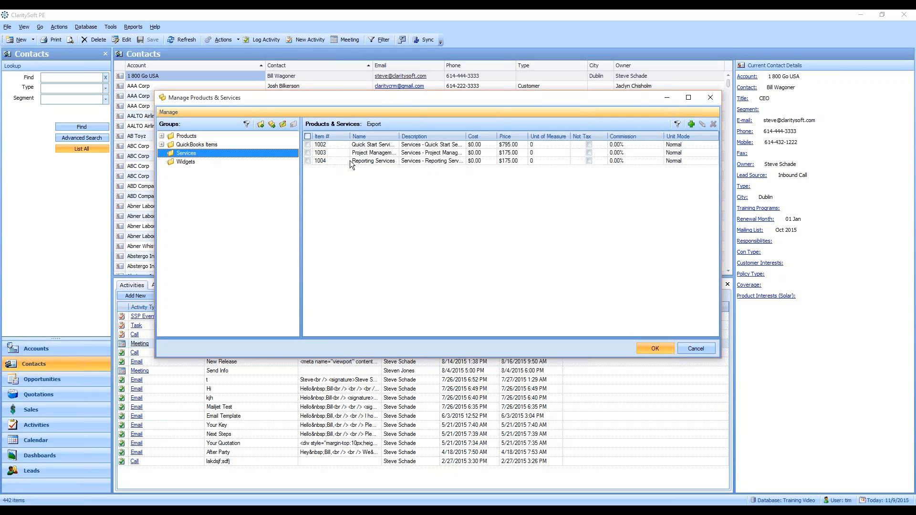
# - Start a new product in the Widgets group and give it item number 1007
pyautogui.click(217, 162)
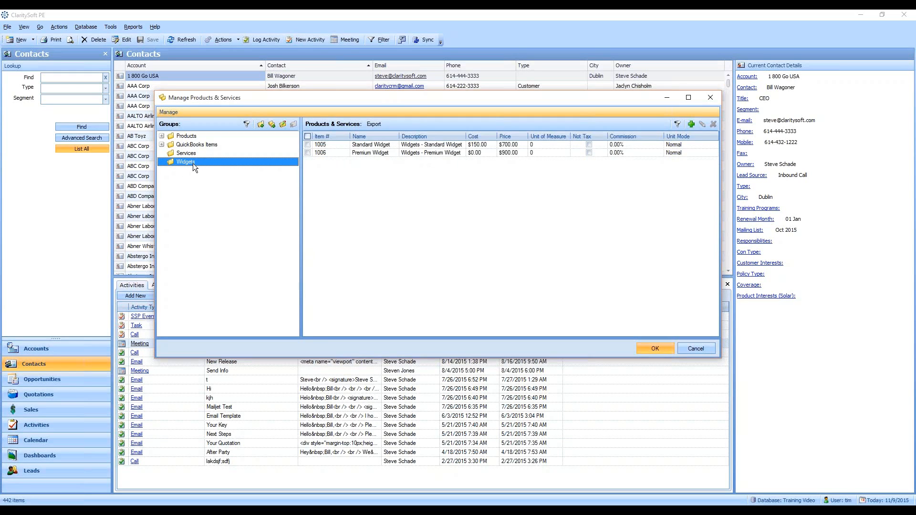
pyautogui.click(691, 125)
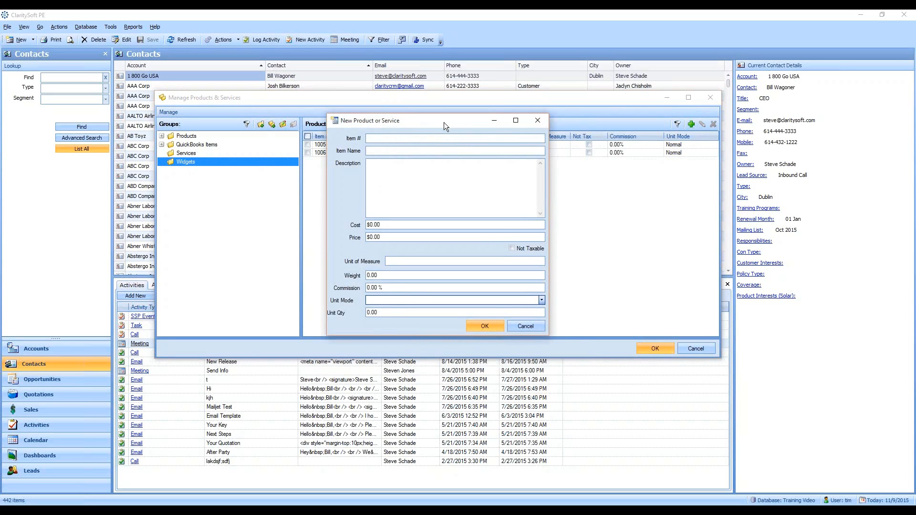
pyautogui.moveTo(444, 122); pyautogui.dragTo(458, 131)
pyautogui.write('1007')
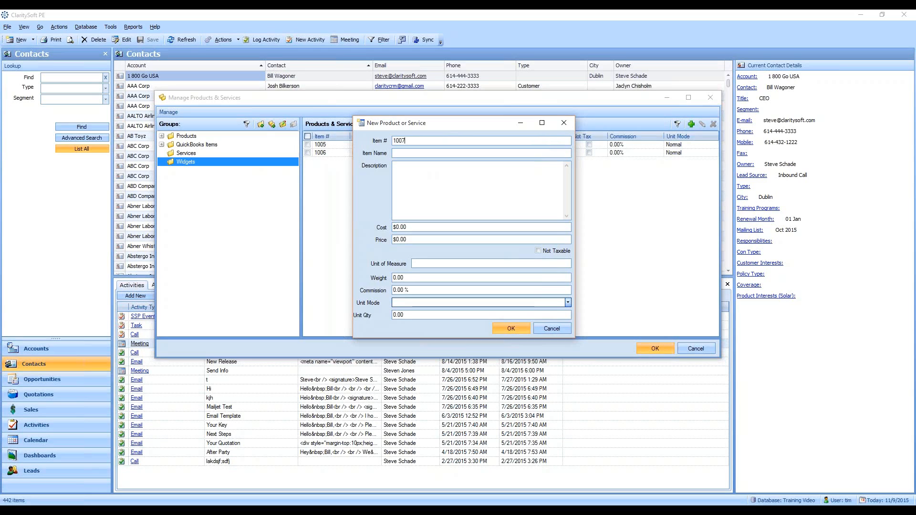
pyautogui.press('Tab')
pyautogui.moveTo(451, 123); pyautogui.dragTo(518, 124)
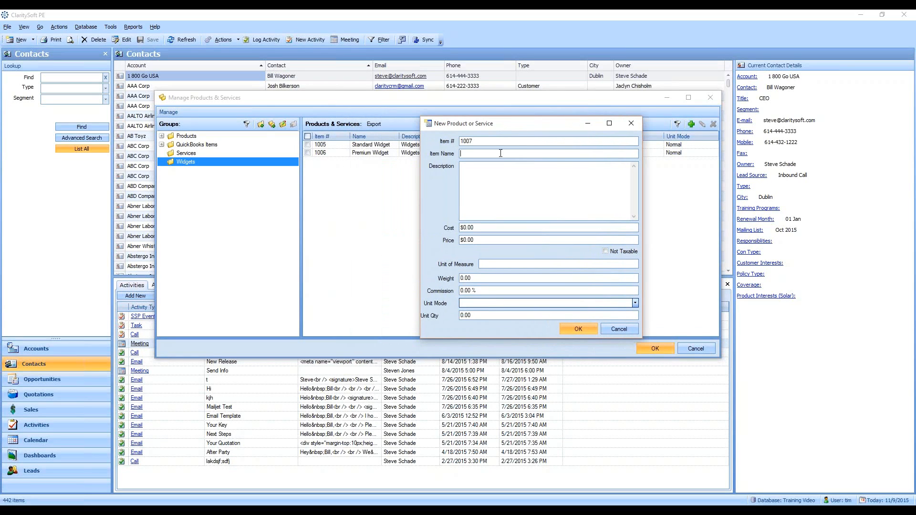
# - Name the new product Mid Range Widget and enter the description Widgets-Mid Range
pyautogui.write('Mid')
pyautogui.press('BackSpace')
pyautogui.write('Range Widge')
pyautogui.write('Widg')
pyautogui.moveTo(483, 123); pyautogui.dragTo(546, 122)
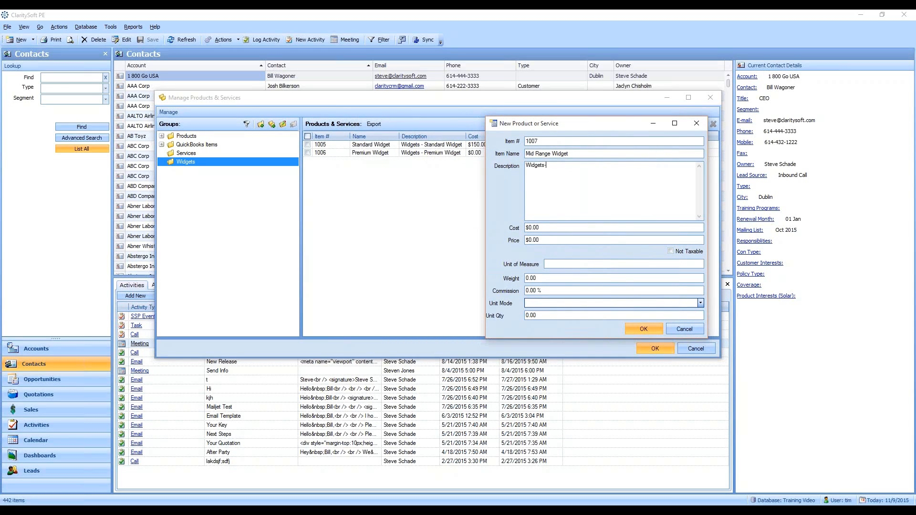
pyautogui.write('Mid Range')
# - Set the product's cost to $50.00, price to $75.00, unit of measure to EA and unit mode to Normal, and save it
pyautogui.click(572, 228)
pyautogui.write('50')
pyautogui.write('75')
pyautogui.click(590, 262)
pyautogui.write('EA')
pyautogui.click(700, 303)
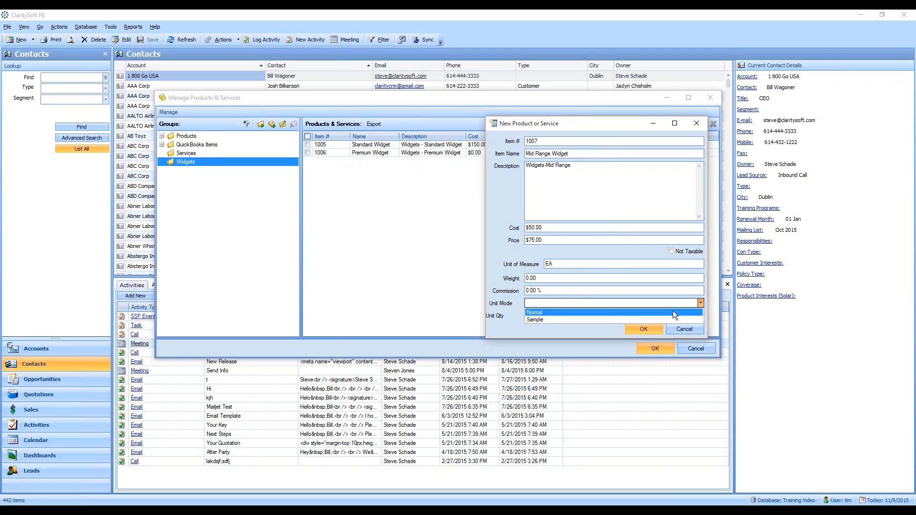
pyautogui.click(673, 312)
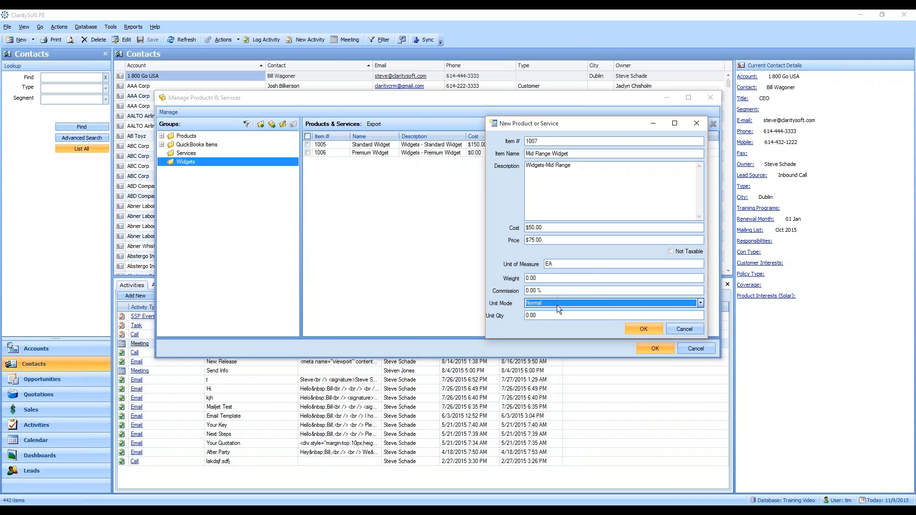
pyautogui.moveTo(571, 125); pyautogui.dragTo(527, 117)
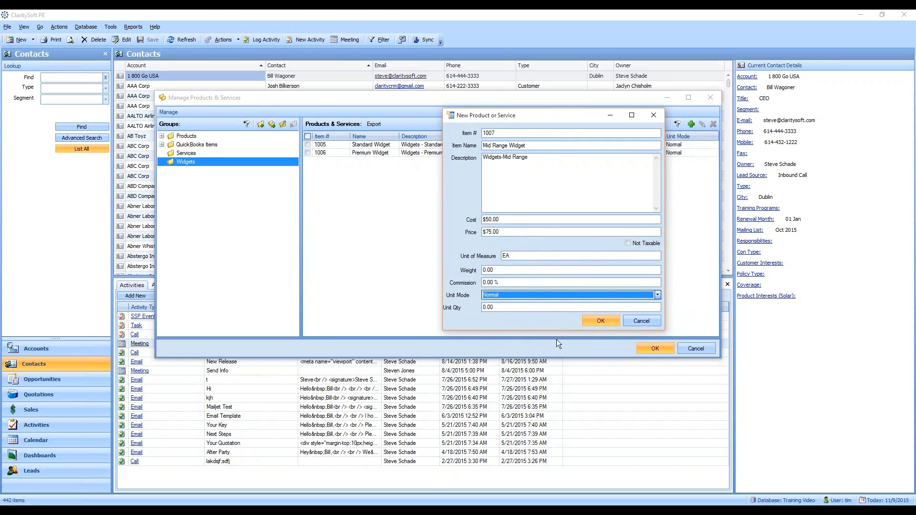
pyautogui.click(599, 323)
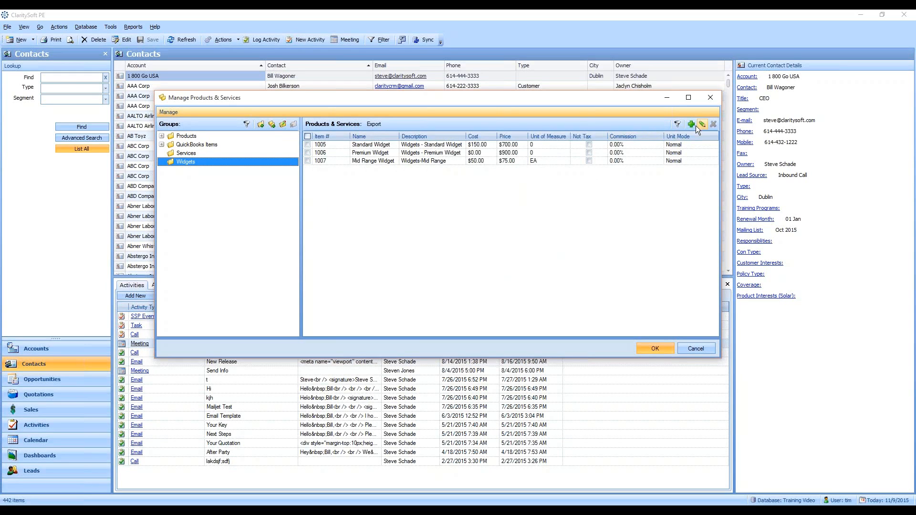
# - Mark the Mid Range Widget item in the Widgets group with its checkbox
pyautogui.click(382, 161)
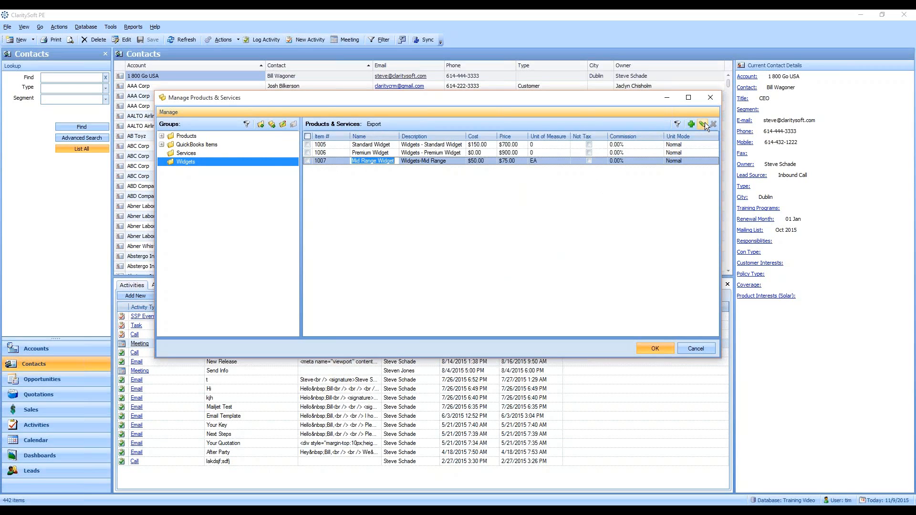
pyautogui.click(308, 161)
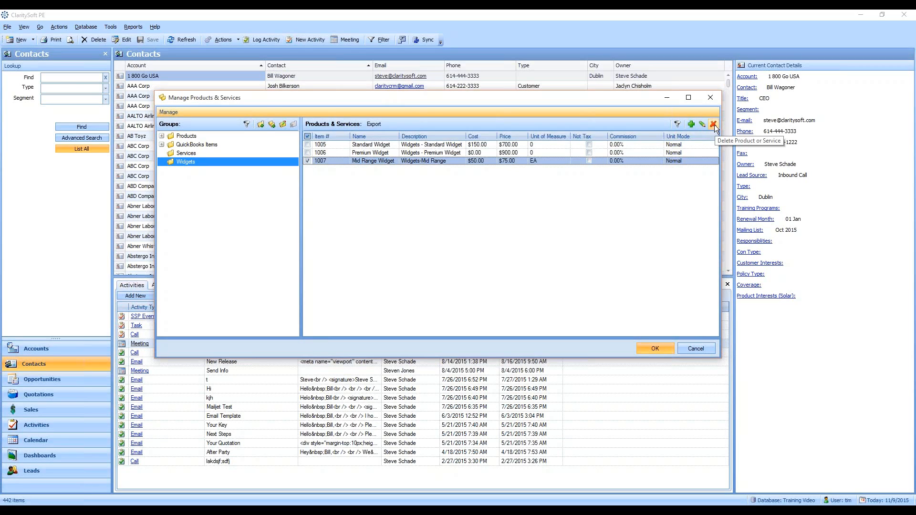
pyautogui.click(166, 163)
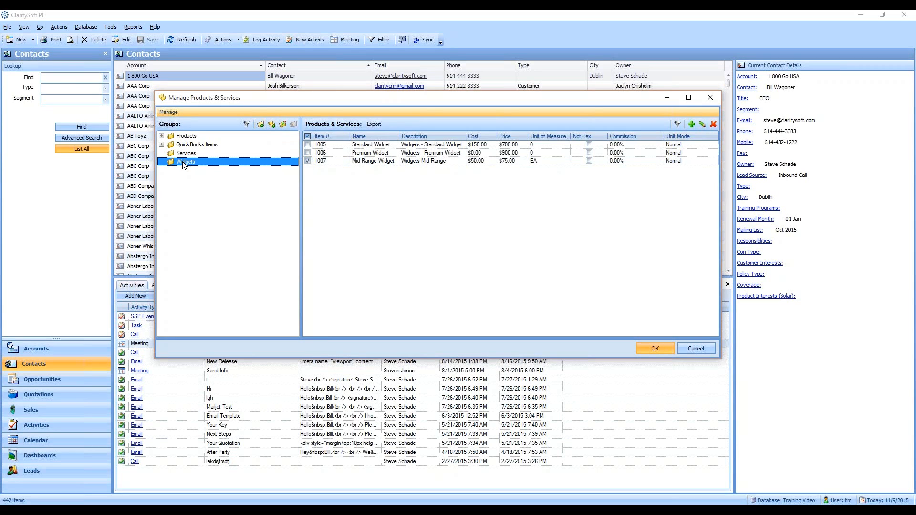
# - Add a product group named New Group
pyautogui.click(261, 124)
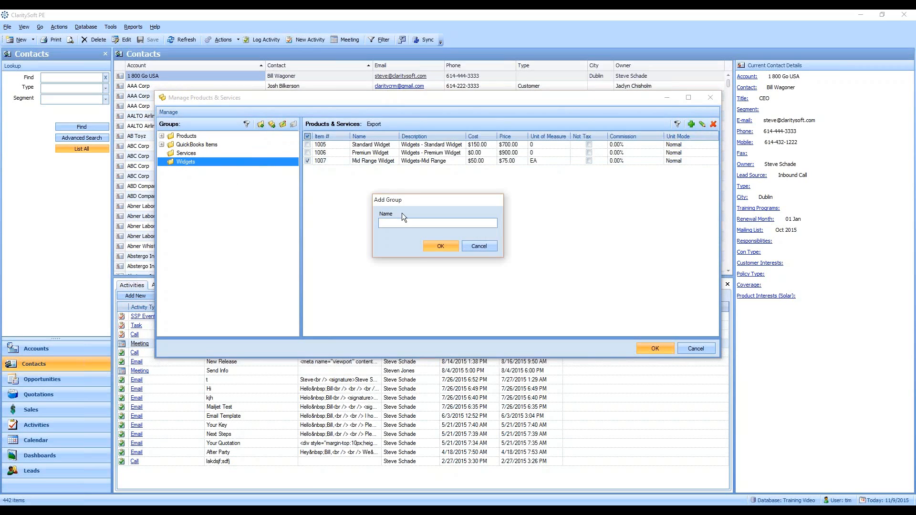
pyautogui.write('New Group')
pyautogui.press('Return')
# - Add a subgroup named Sub Group under New Group
pyautogui.click(191, 136)
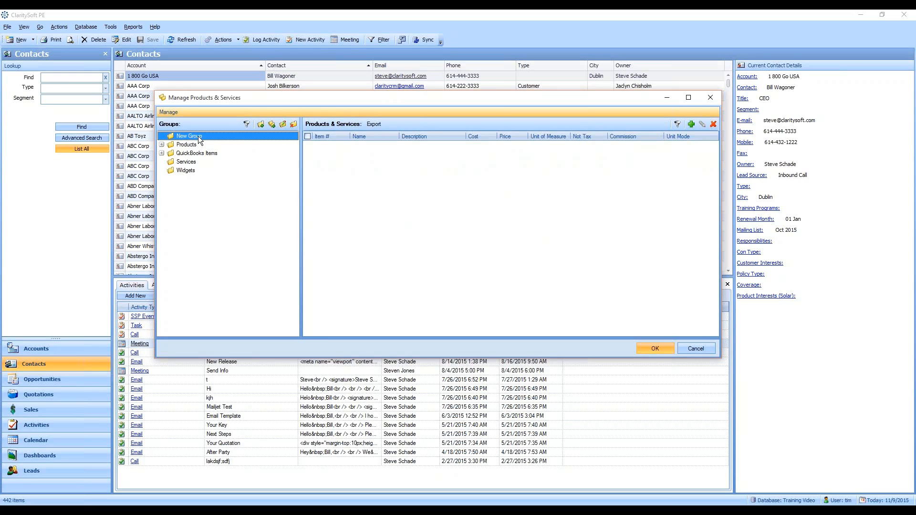
pyautogui.click(272, 125)
pyautogui.write('Su')
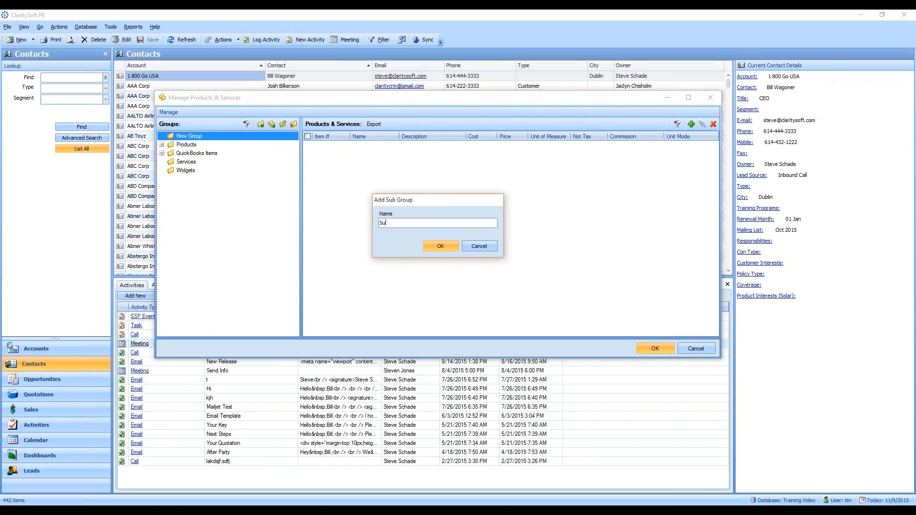
pyautogui.write('b Group')
pyautogui.click(447, 246)
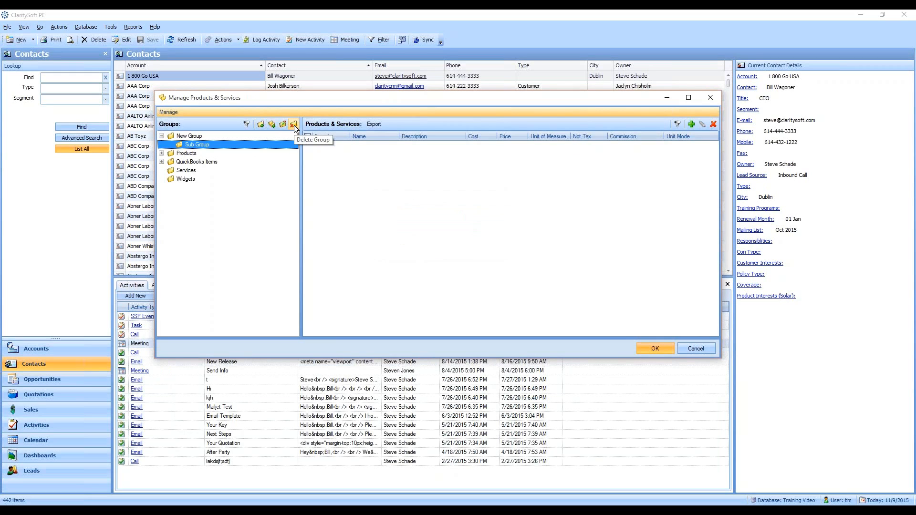
# - Check the Premium Widget and Standard Widget items in the Widgets group and cancel out of the Manage Products & Services window
pyautogui.click(189, 180)
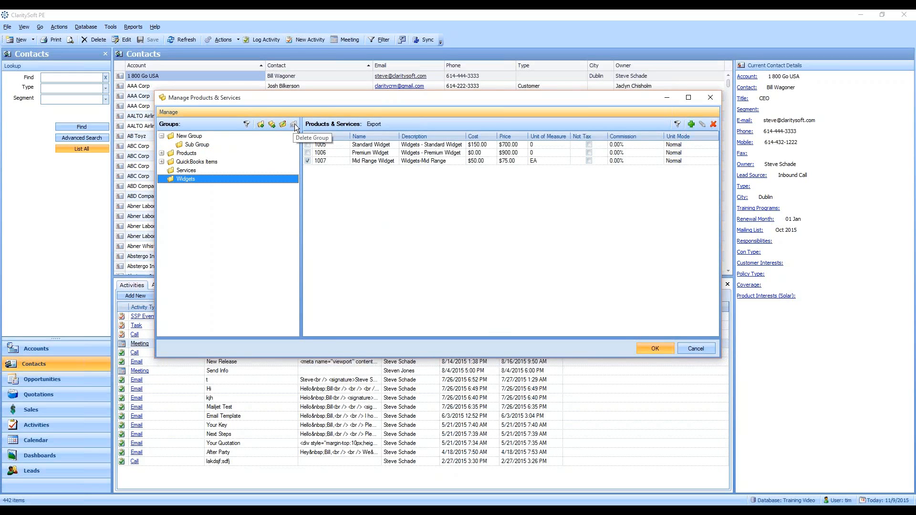
pyautogui.click(307, 153)
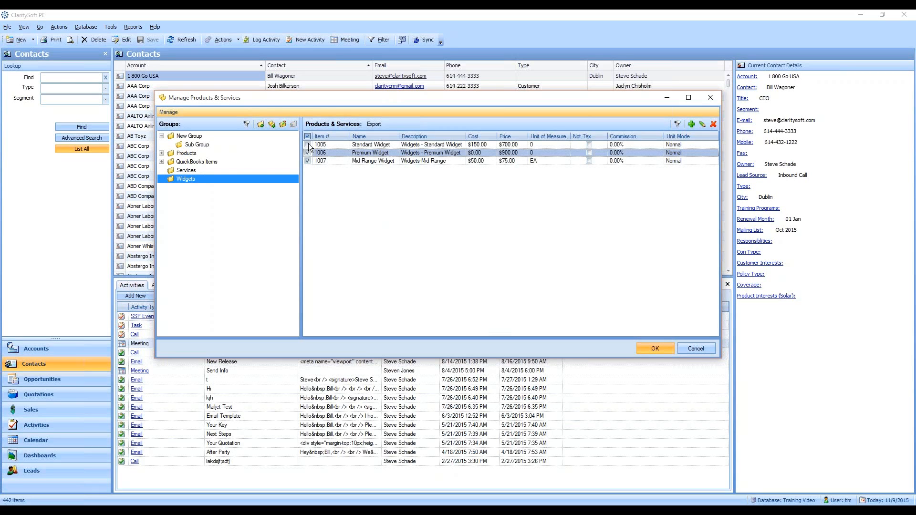
pyautogui.click(308, 145)
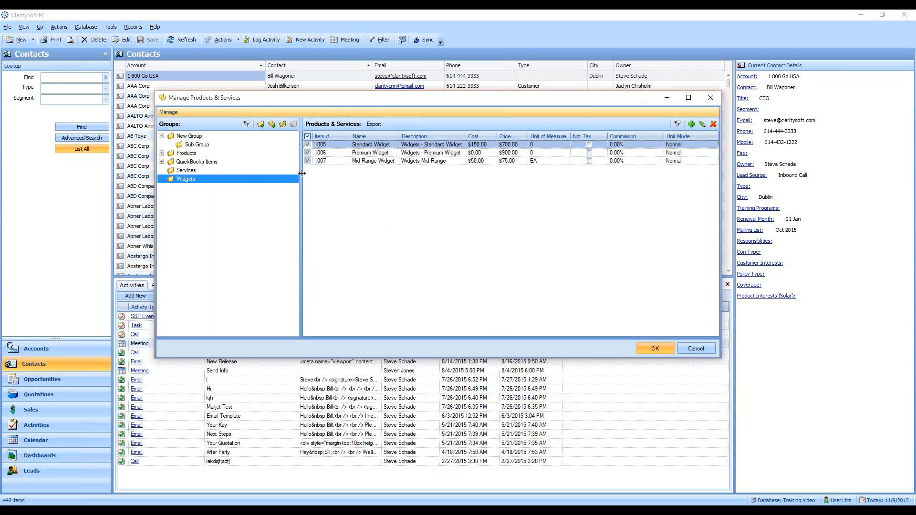
pyautogui.click(712, 345)
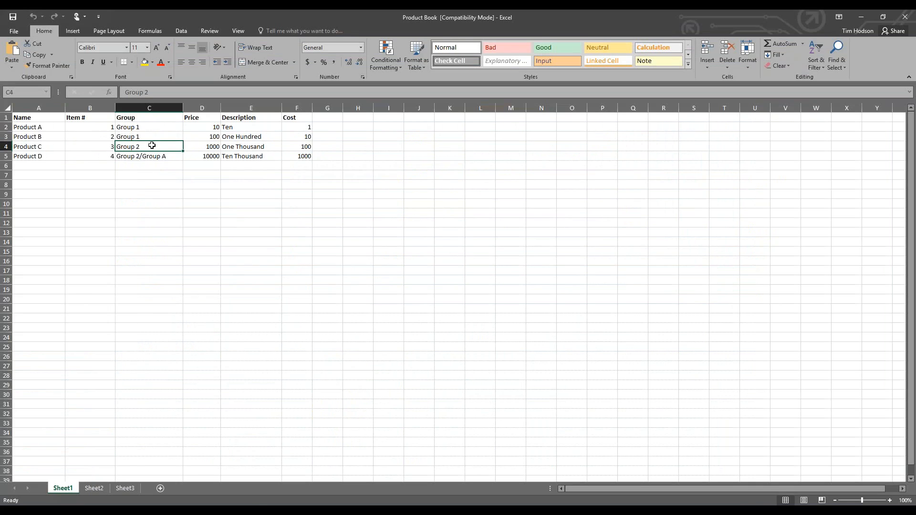
# - Examine the Group entries of Products A to D and the Product A row in the Product Book workbook in Excel
pyautogui.click(150, 127)
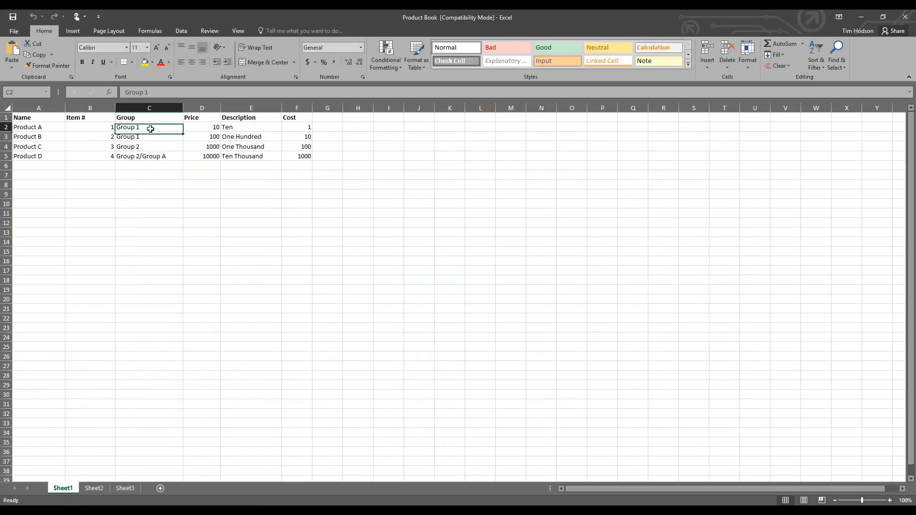
pyautogui.click(144, 137)
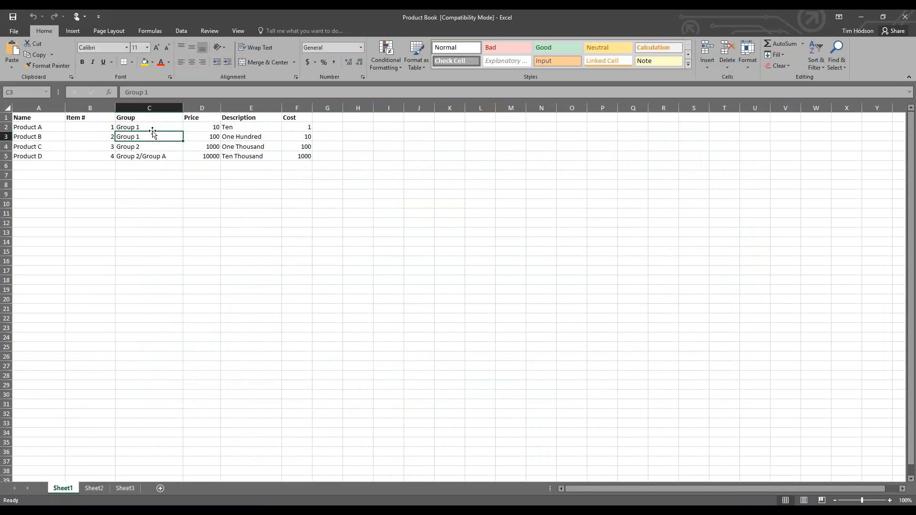
pyautogui.click(143, 147)
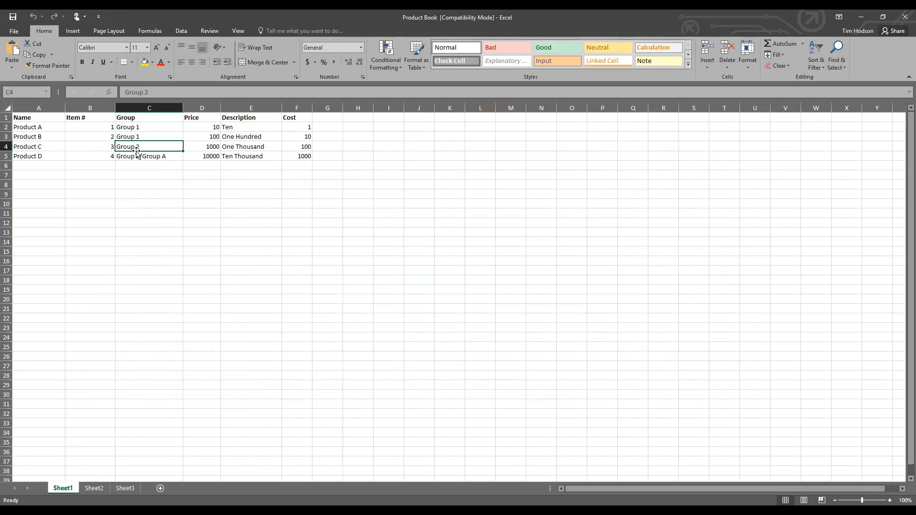
pyautogui.click(126, 154)
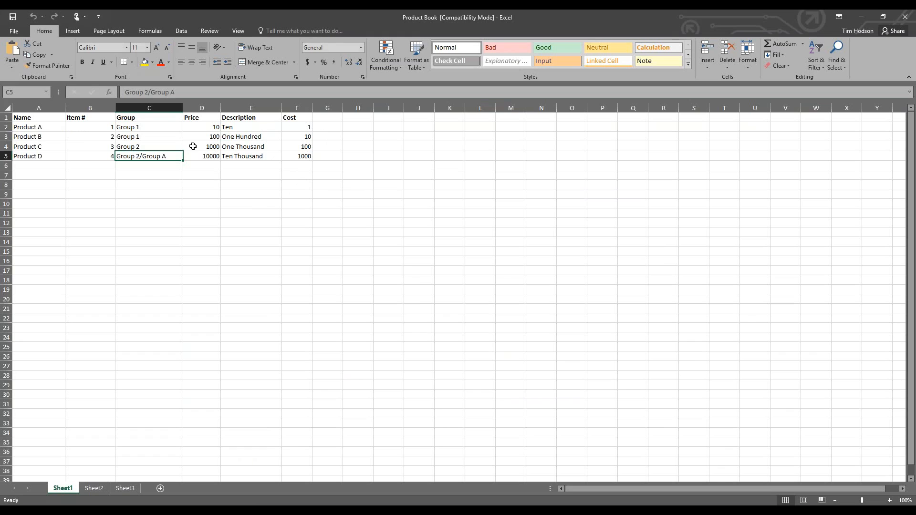
pyautogui.click(6, 127)
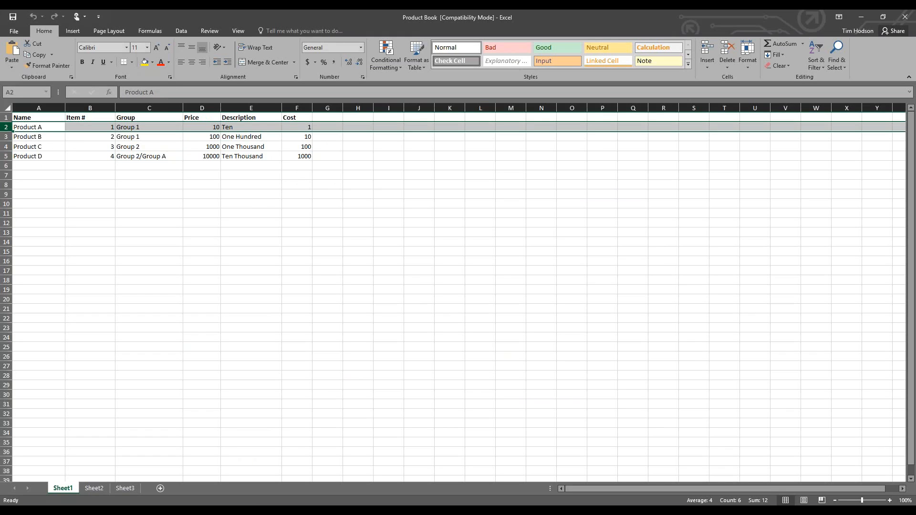
# - Examine the Product B, C and D rows and the Name and Item # columns, and close the Product Book workbook without saving
pyautogui.click(6, 136)
pyautogui.click(6, 147)
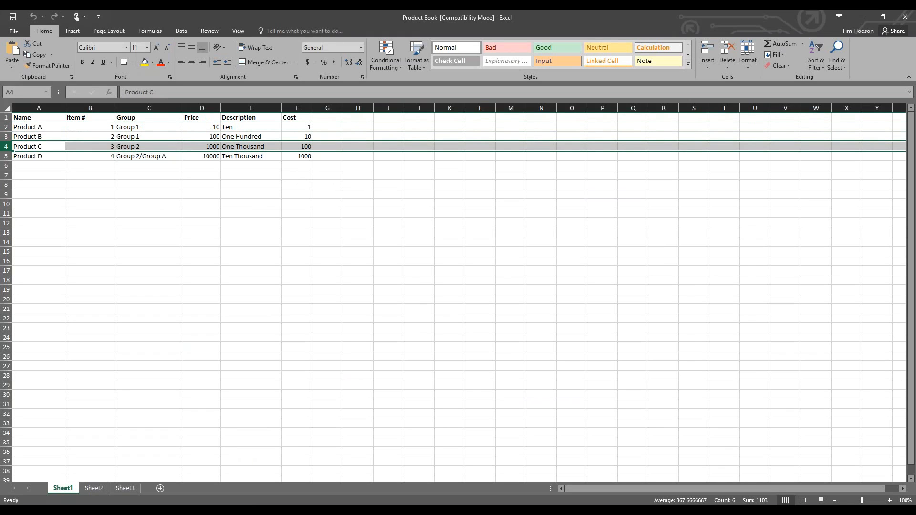
pyautogui.click(6, 156)
pyautogui.click(36, 108)
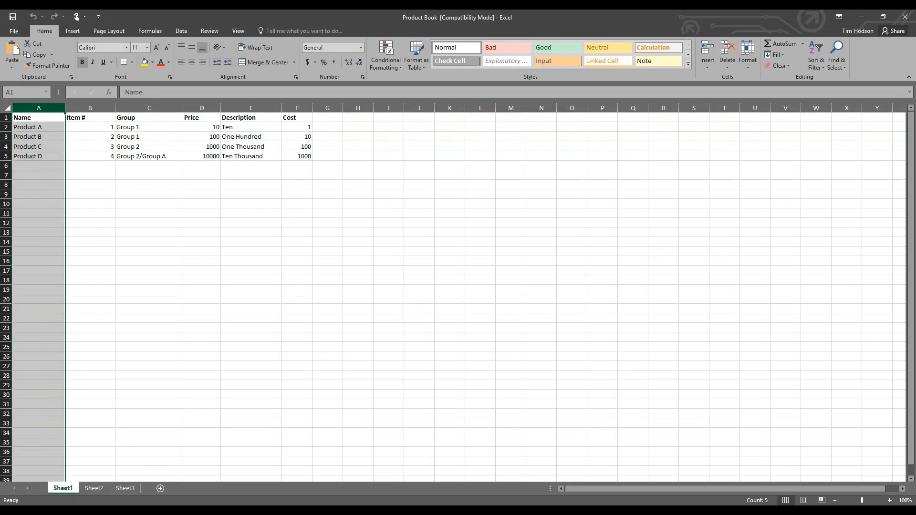
pyautogui.click(89, 108)
pyautogui.click(201, 184)
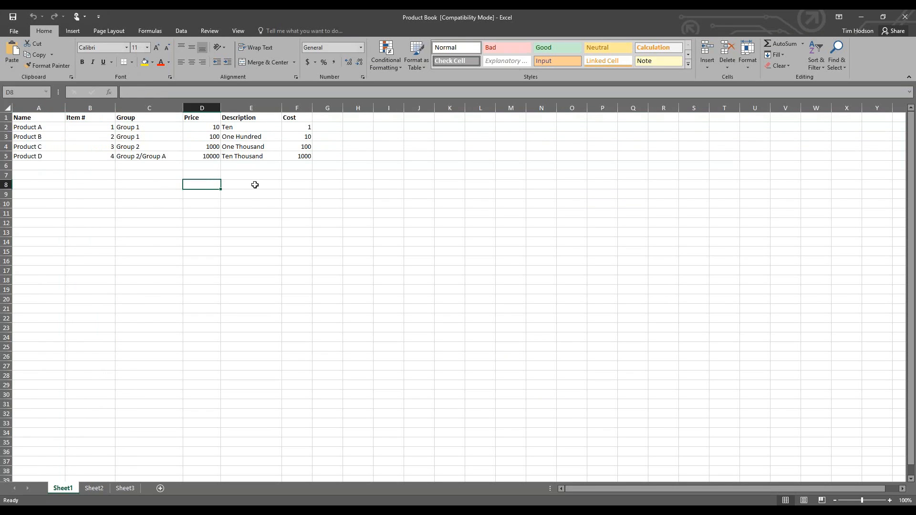
pyautogui.click(910, 22)
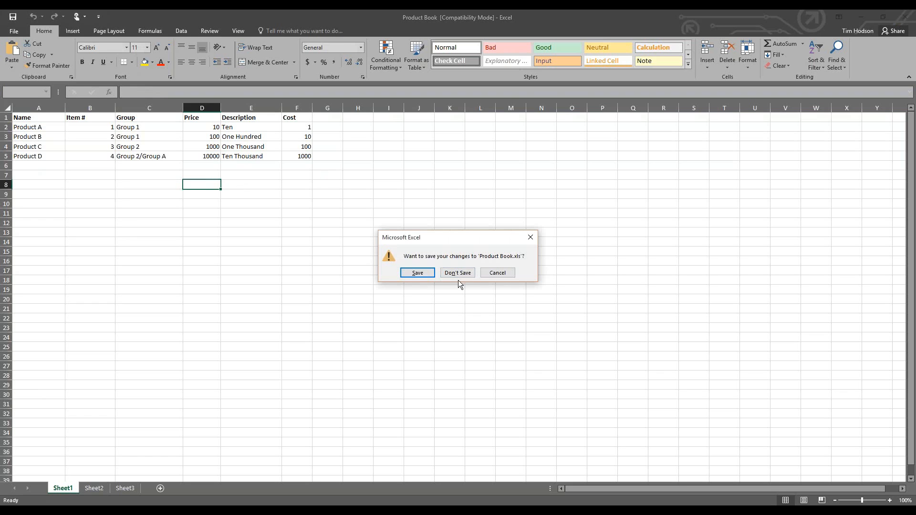
pyautogui.click(459, 275)
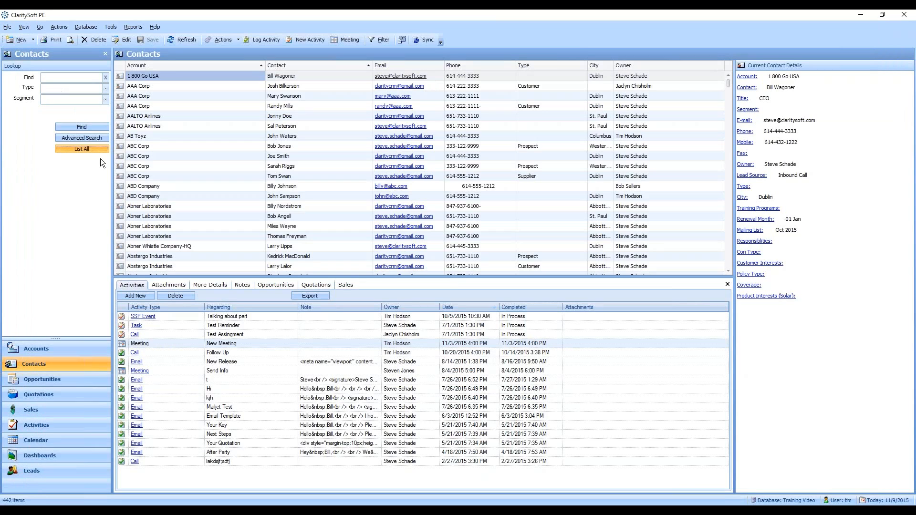
# - Start the Import Products & Services wizard in ClaritySoft with MS Excel Workbook file (*.xls) as the source type
pyautogui.click(125, 106)
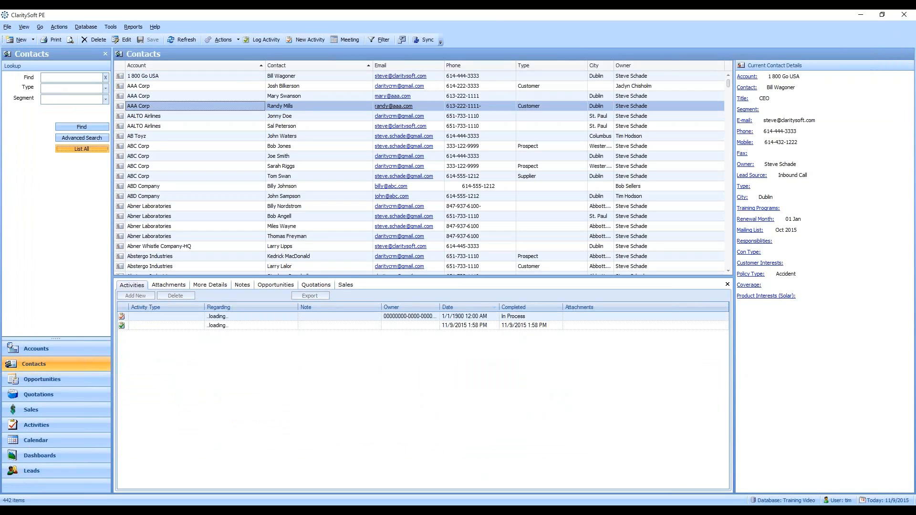
pyautogui.click(112, 27)
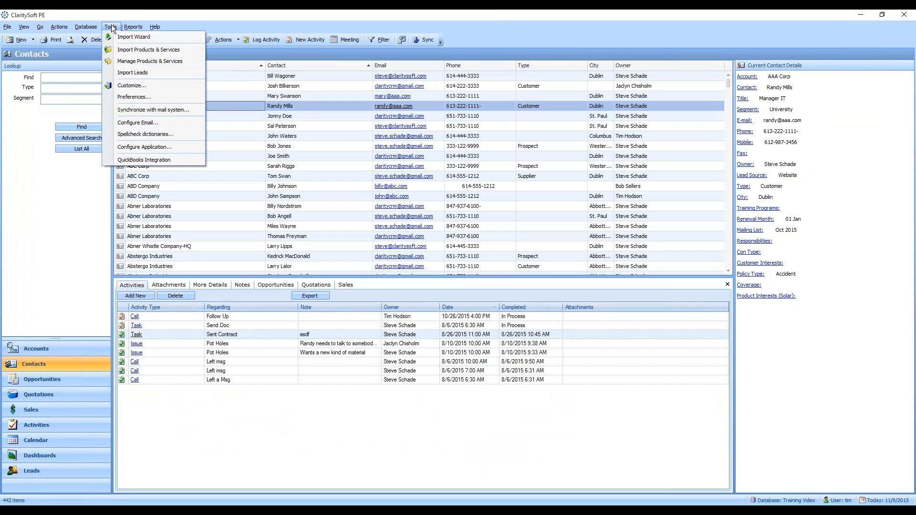
pyautogui.click(186, 50)
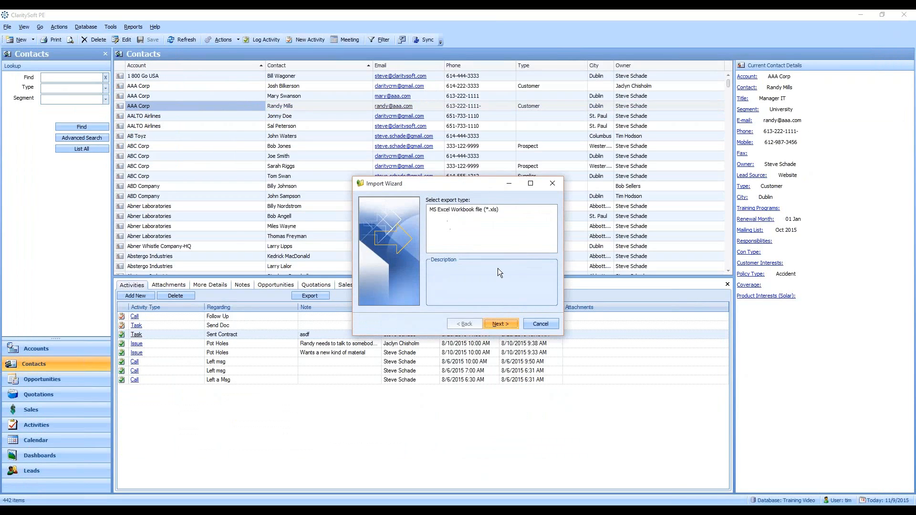
pyautogui.click(483, 209)
pyautogui.moveTo(471, 183); pyautogui.dragTo(430, 135)
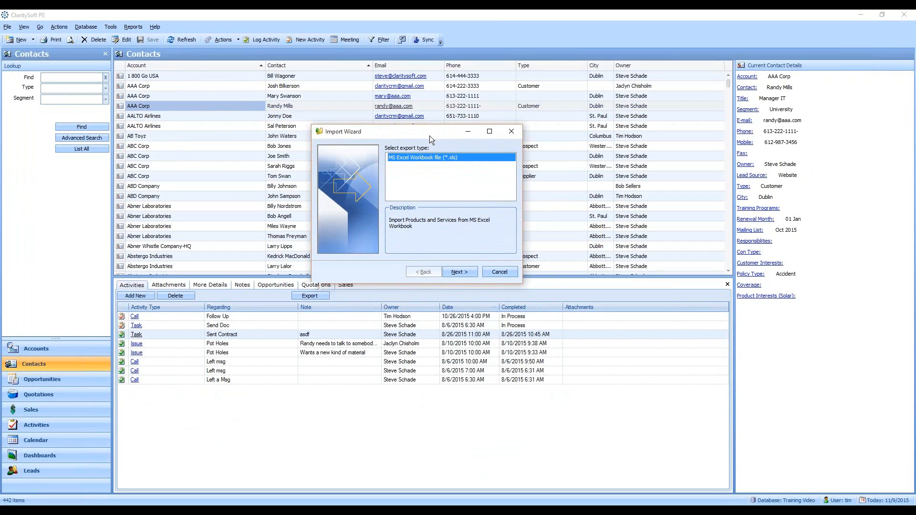
pyautogui.click(466, 271)
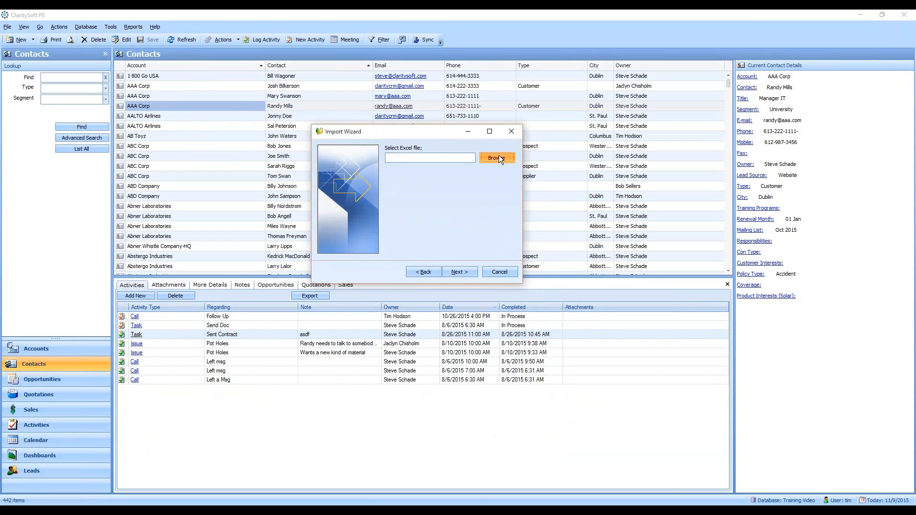
# - Choose the Product Book file from Documents > Claritysoft > Fake Data as the import file and continue to field mapping
pyautogui.click(500, 157)
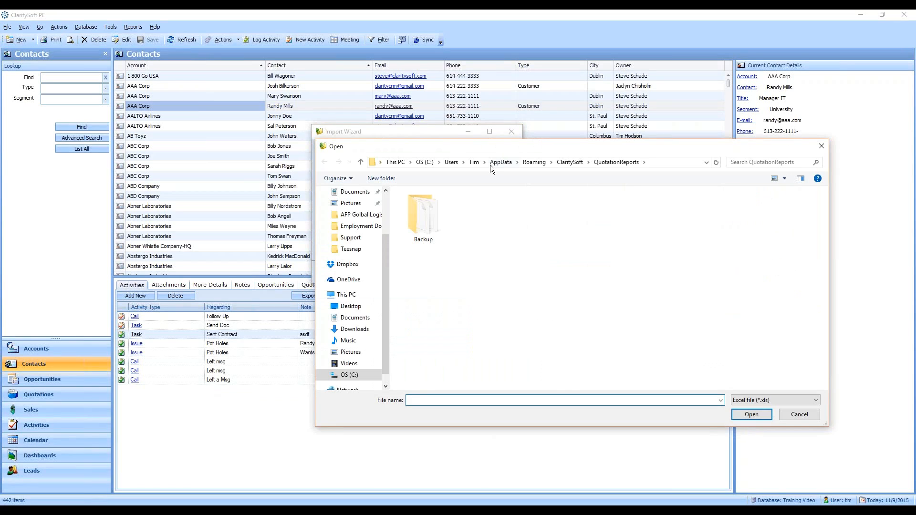
pyautogui.scroll(3, 364, 258)
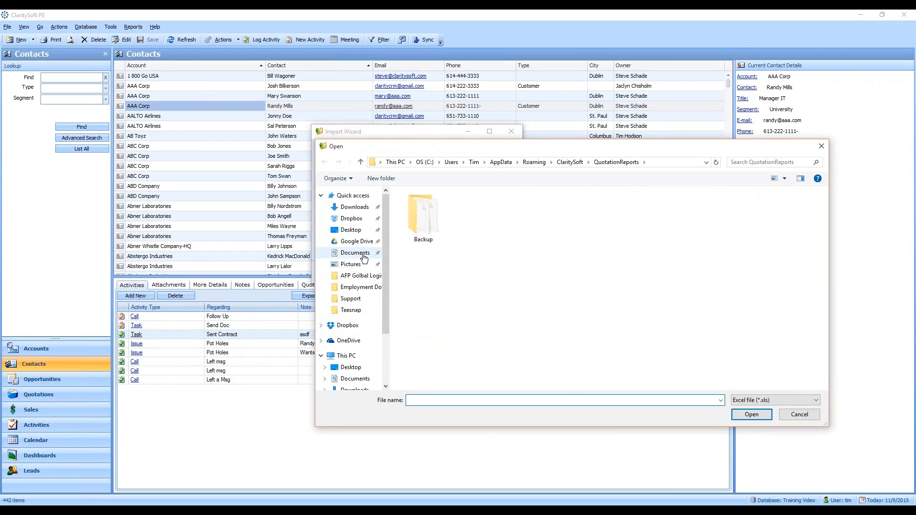
pyautogui.click(365, 257)
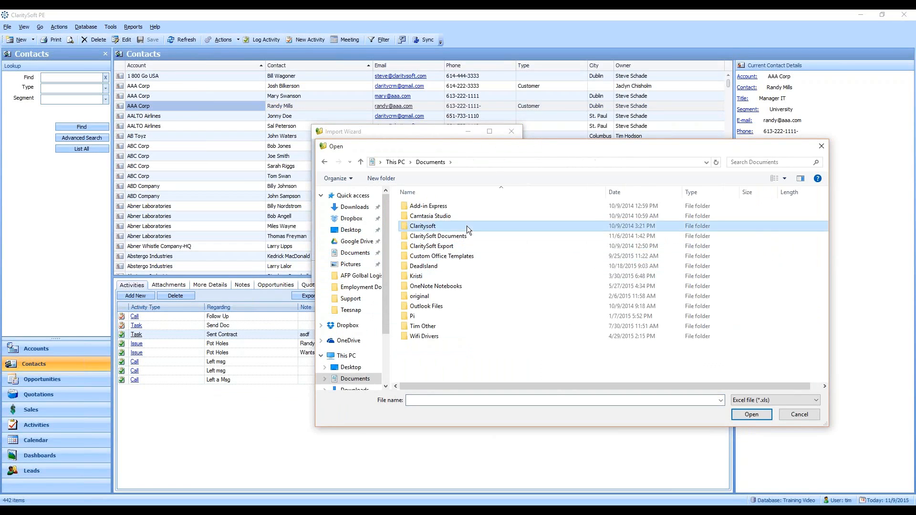
pyautogui.doubleClick(467, 225)
pyautogui.doubleClick(448, 266)
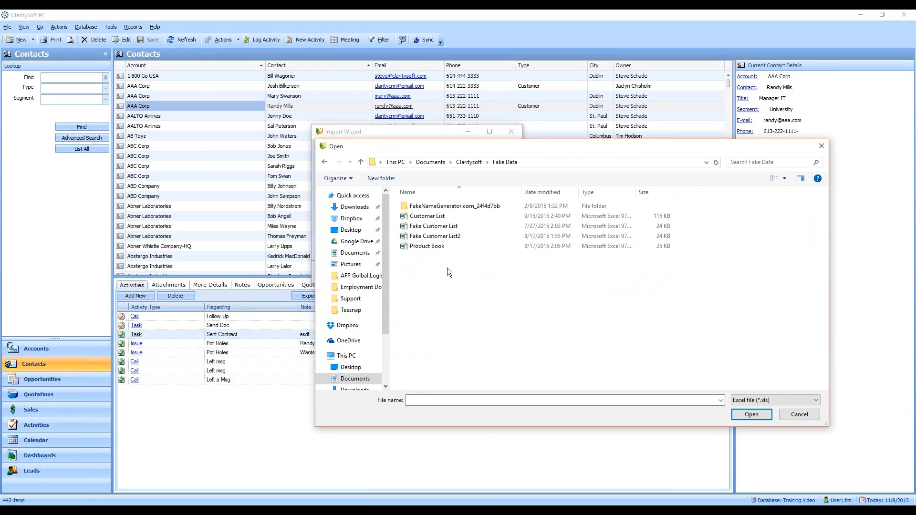
pyautogui.doubleClick(435, 248)
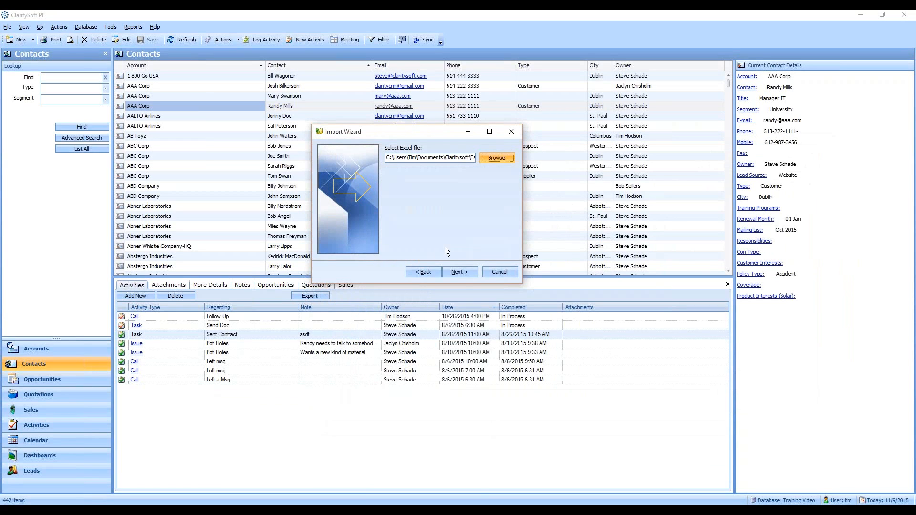
pyautogui.click(457, 272)
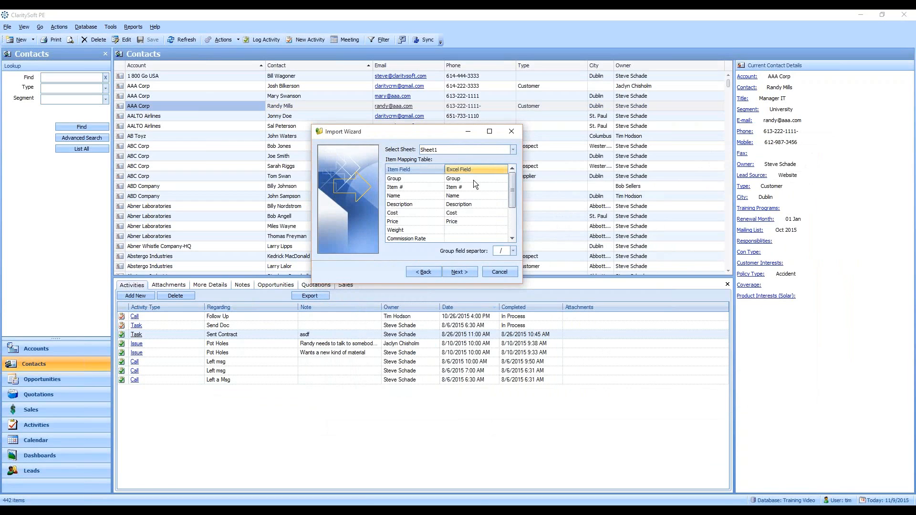
# - Enlarge the Import Wizard, select Sheet1 as the source sheet and check the Excel fields available for Weight, leaving it unmapped
pyautogui.moveTo(522, 283); pyautogui.dragTo(560, 341)
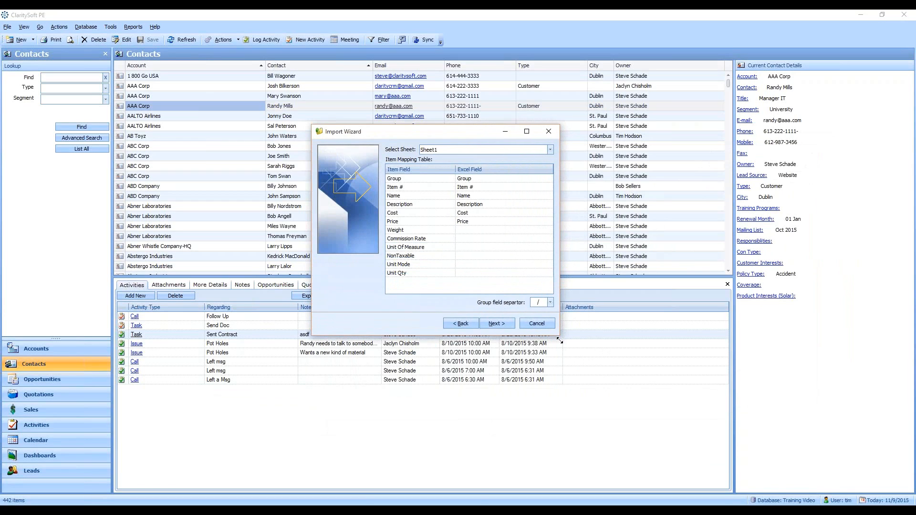
pyautogui.moveTo(476, 131); pyautogui.dragTo(429, 113)
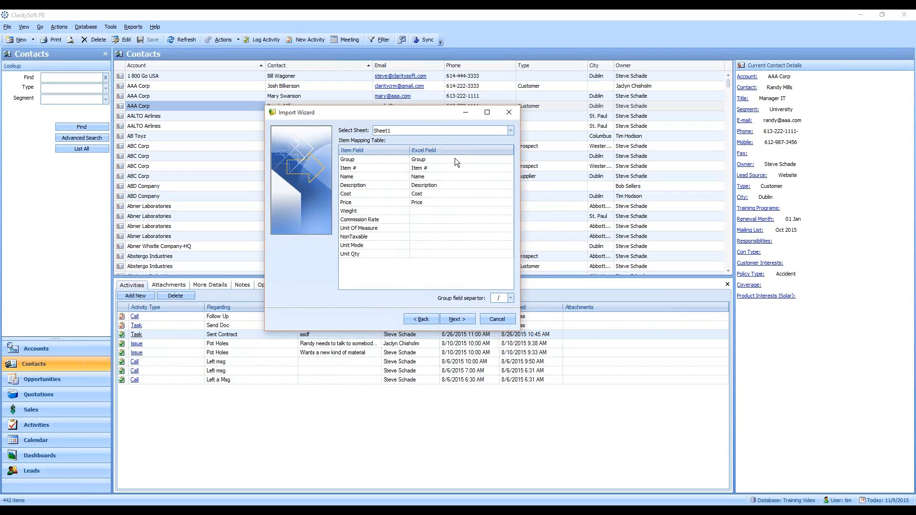
pyautogui.click(511, 130)
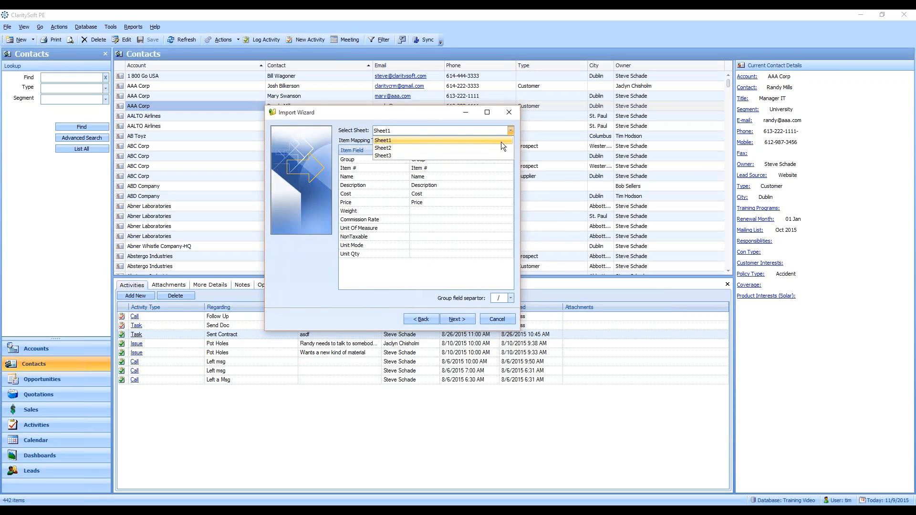
pyautogui.click(501, 141)
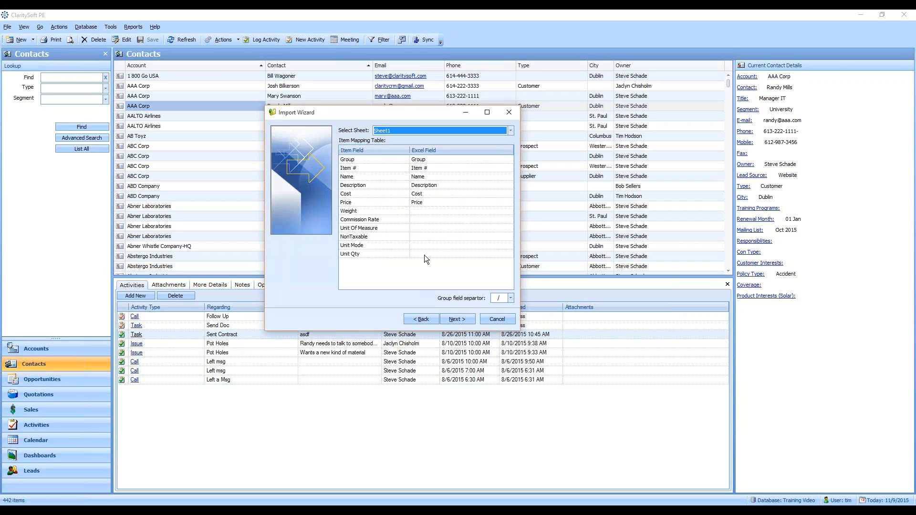
pyautogui.click(437, 211)
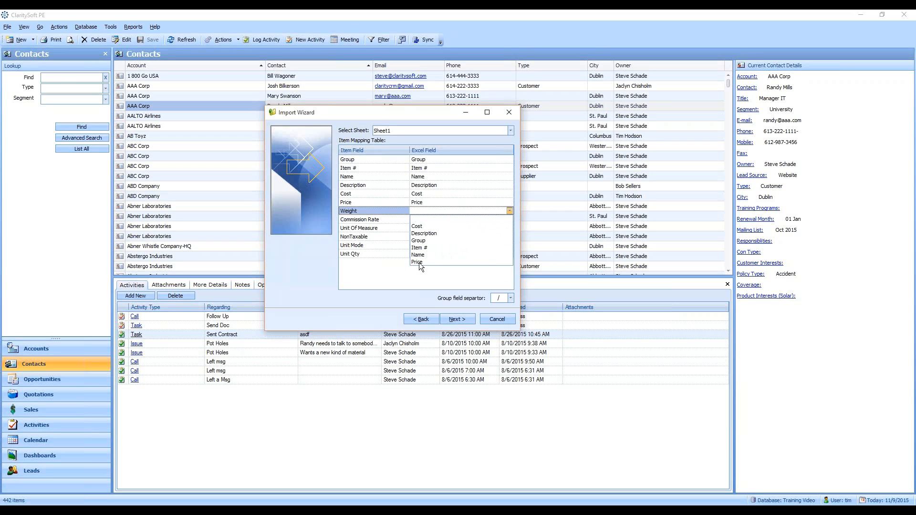
pyautogui.click(511, 211)
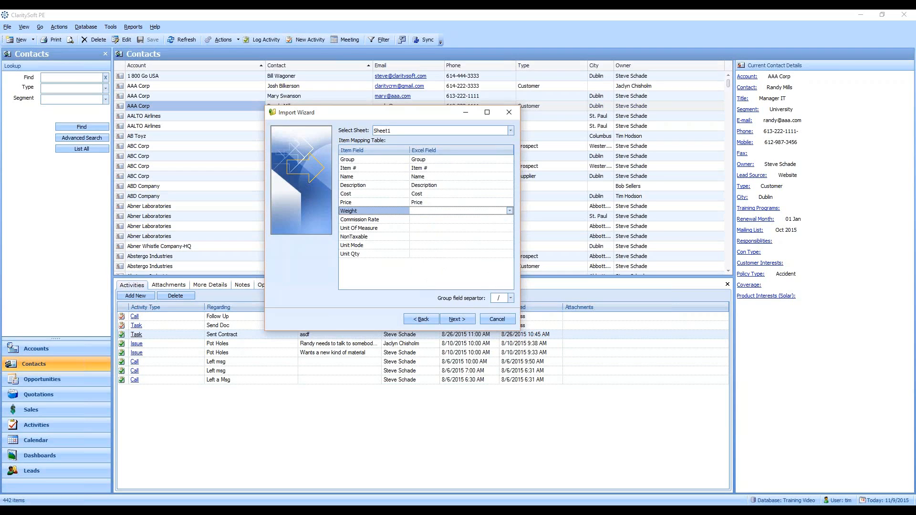
# - Set the group field separator to "/" and run the product import through to completion
pyautogui.click(511, 299)
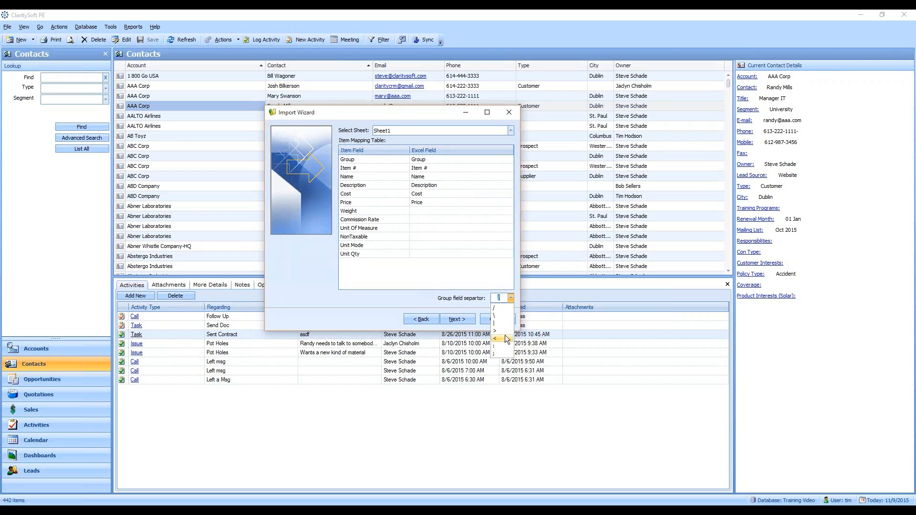
pyautogui.click(509, 308)
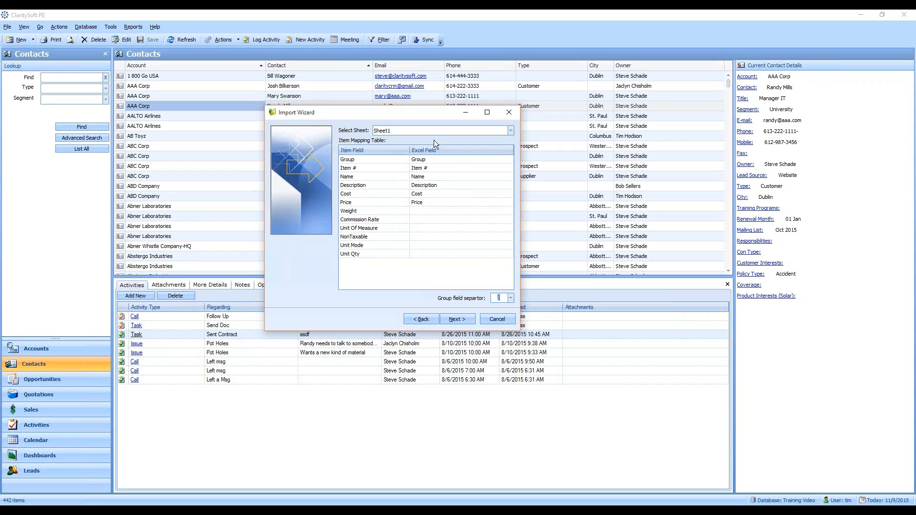
pyautogui.click(454, 319)
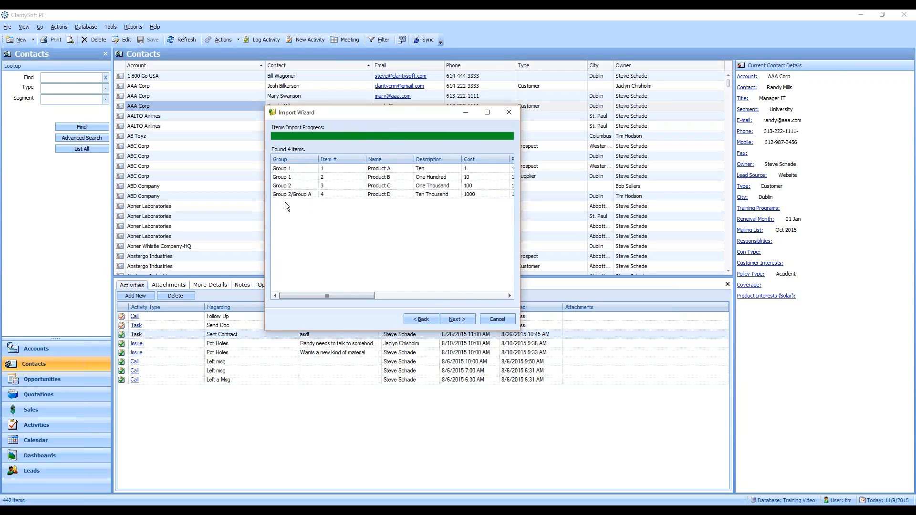
pyautogui.click(455, 319)
pyautogui.click(486, 318)
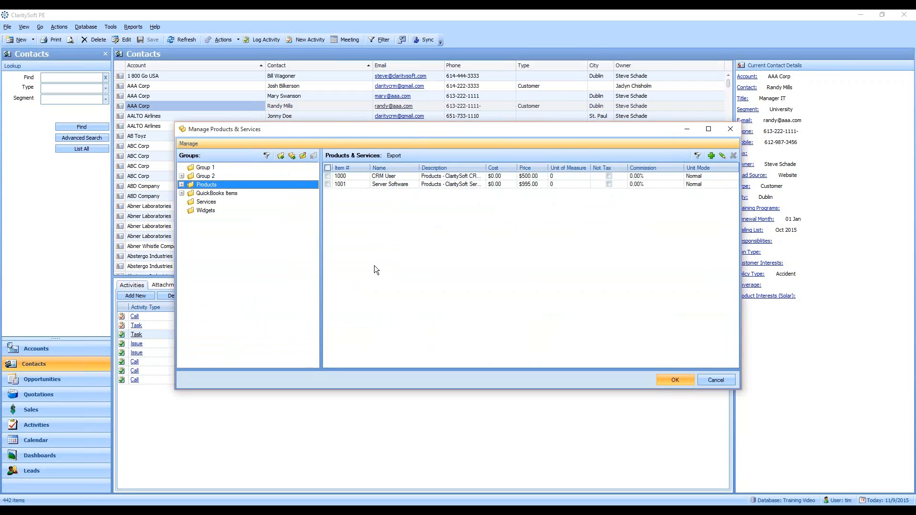
# - Check the imported products in Group 1, Group 2 and its subgroup Group A, and cancel out of the Manage Products & Services window
pyautogui.click(204, 168)
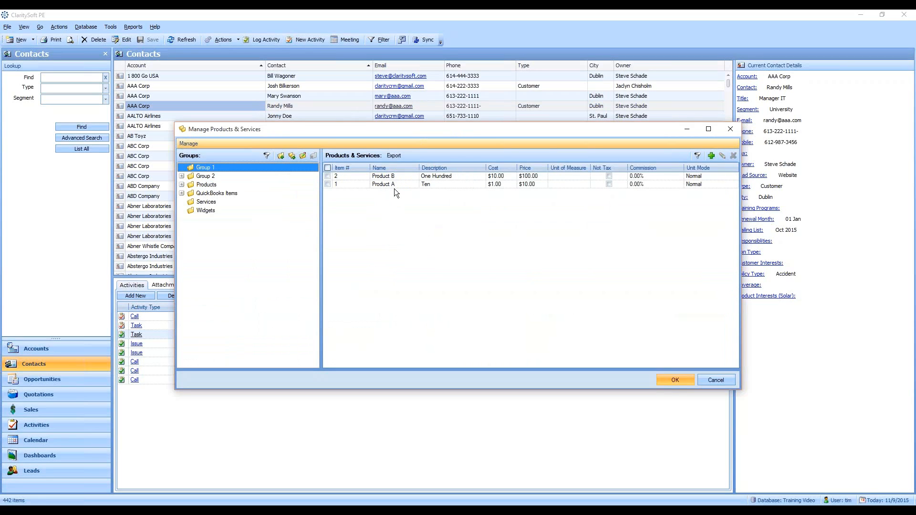
pyautogui.click(204, 177)
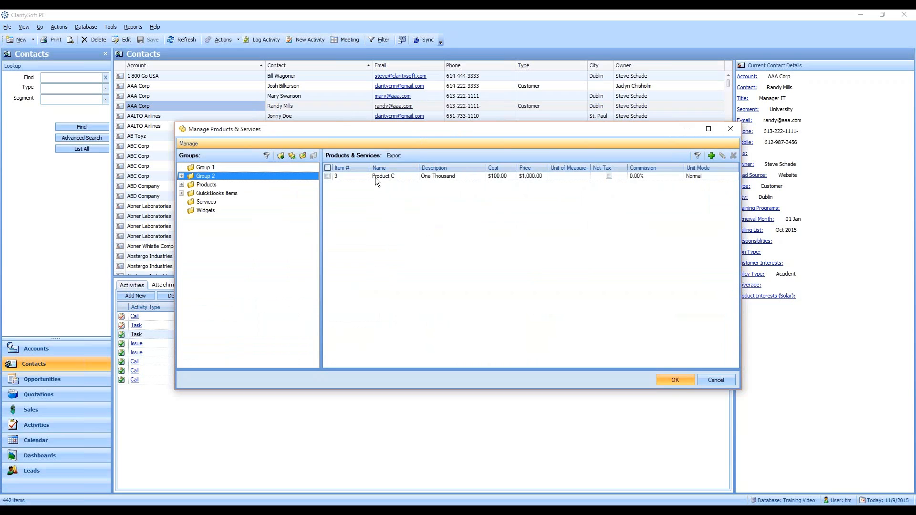
pyautogui.click(182, 176)
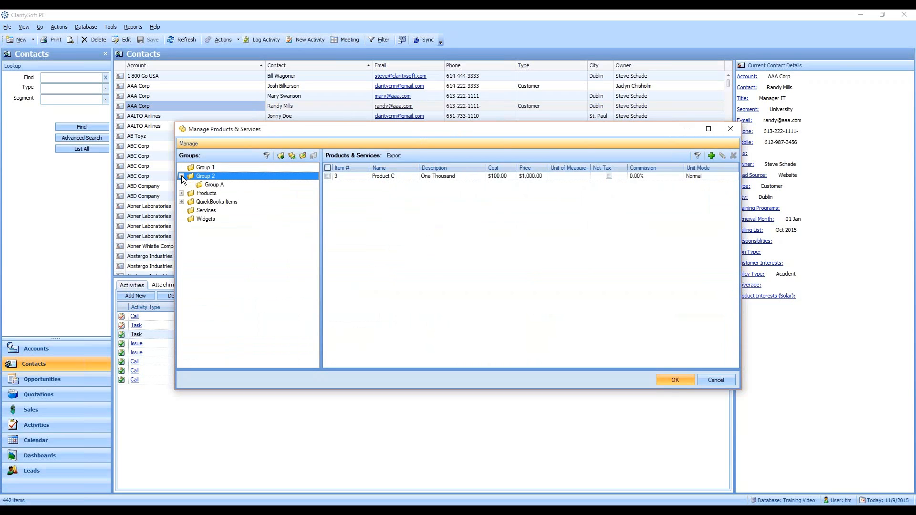
pyautogui.click(215, 185)
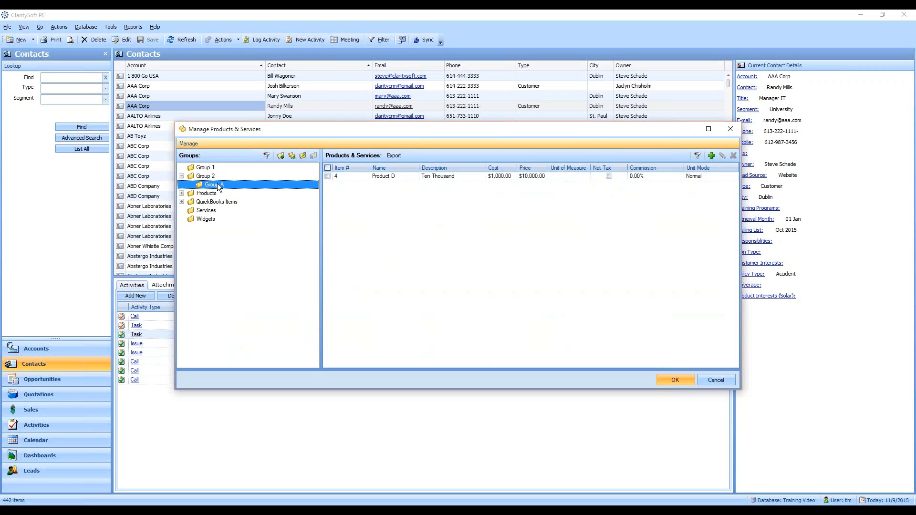
pyautogui.click(727, 379)
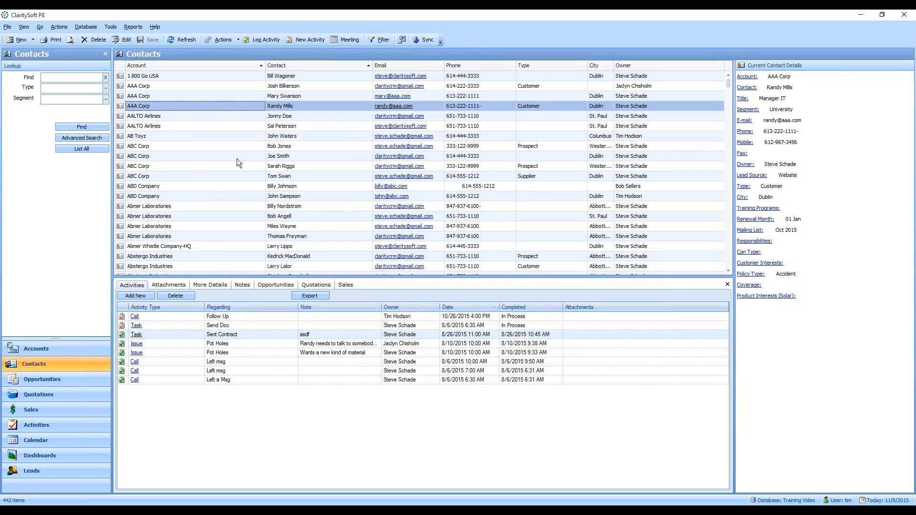
# - Start a new opportunity for the ABC Corp account and select the third listed contact
pyautogui.click(74, 379)
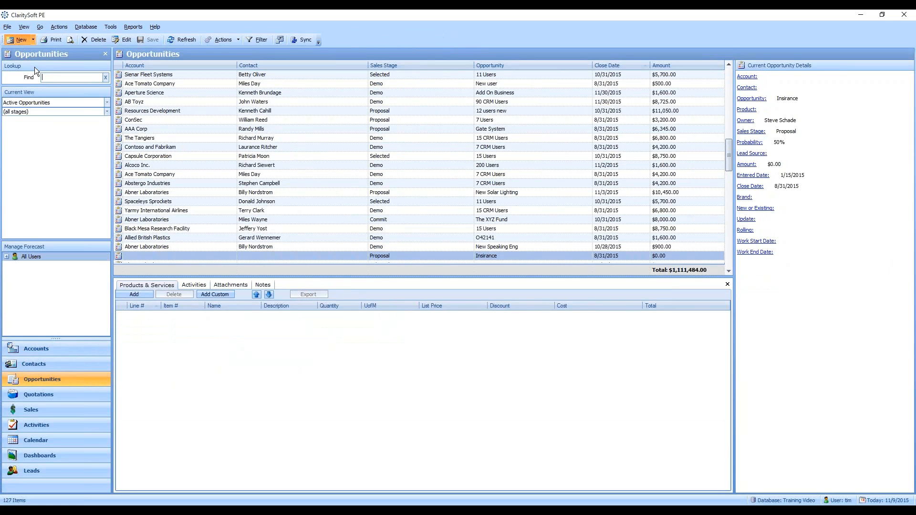
pyautogui.click(19, 39)
pyautogui.write('ABb')
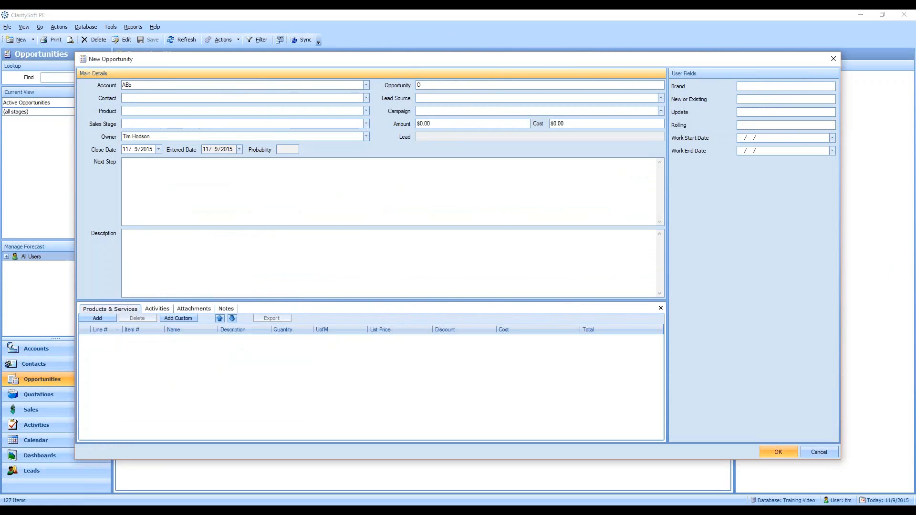
pyautogui.press('BackSpace')
pyautogui.press('BackSpace')
pyautogui.write('ABB')
pyautogui.press('BackSpace')
pyautogui.press('BackSpace')
pyautogui.write('BC')
pyautogui.press('Tab')
pyautogui.click(366, 98)
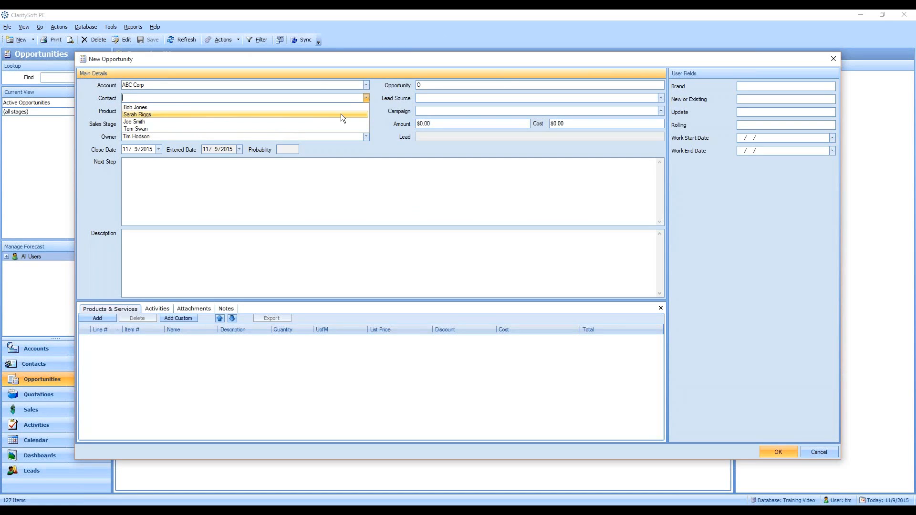
pyautogui.click(338, 119)
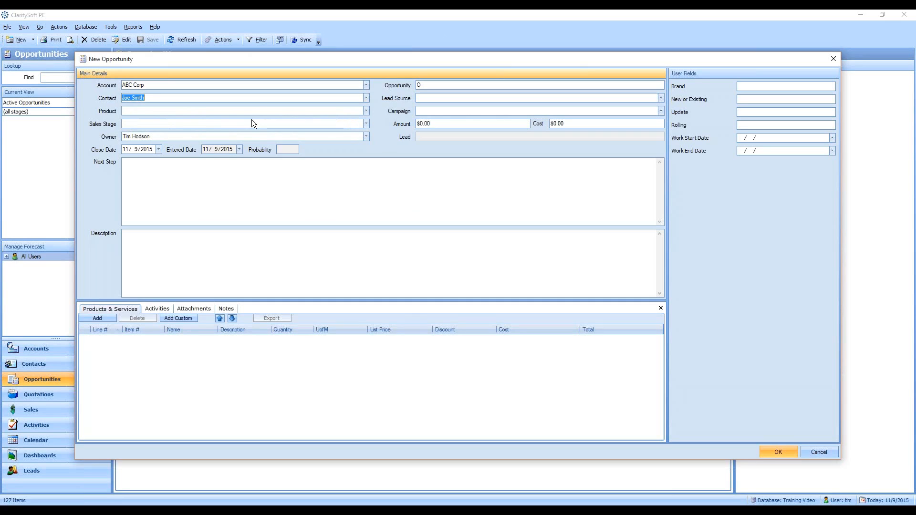
# - Set the new opportunity's product to Combo and its sales stage to Demo
pyautogui.click(261, 110)
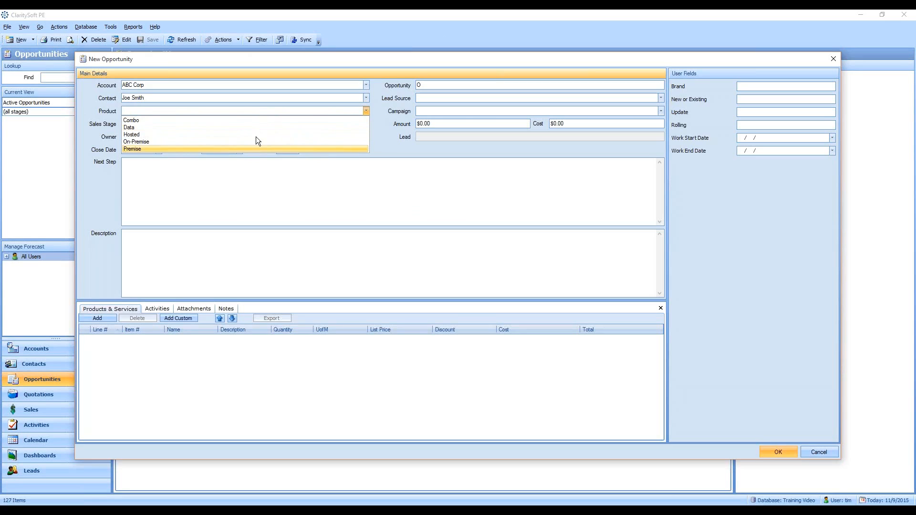
pyautogui.click(257, 122)
pyautogui.click(258, 127)
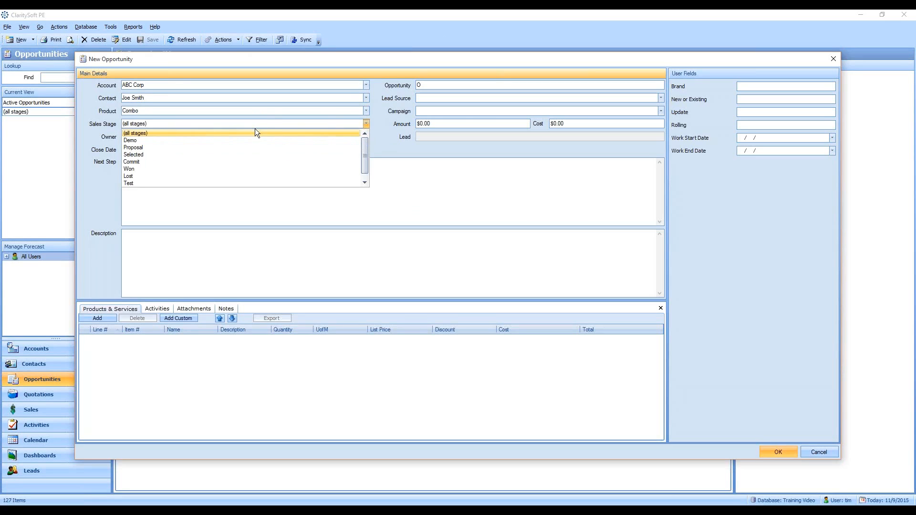
pyautogui.click(253, 137)
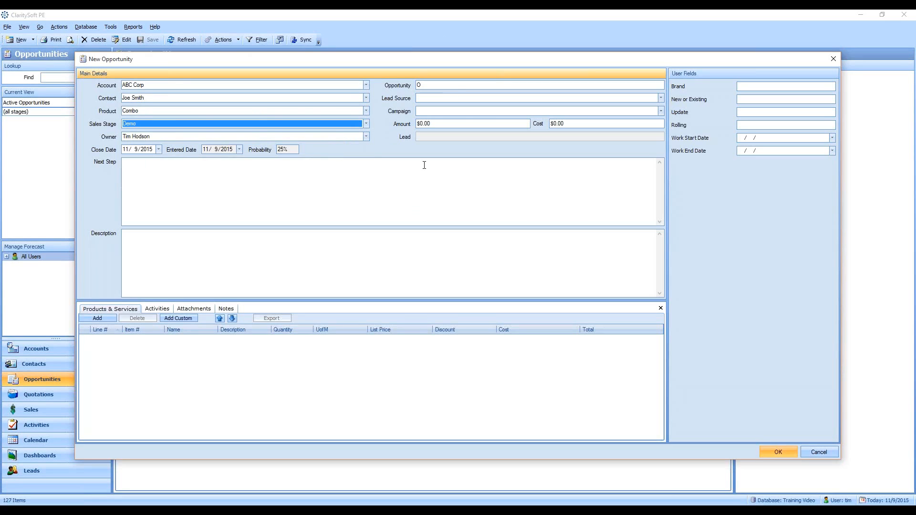
# - Name the opportunity "O New Deal"
pyautogui.click(419, 85)
pyautogui.write('OnEW dE')
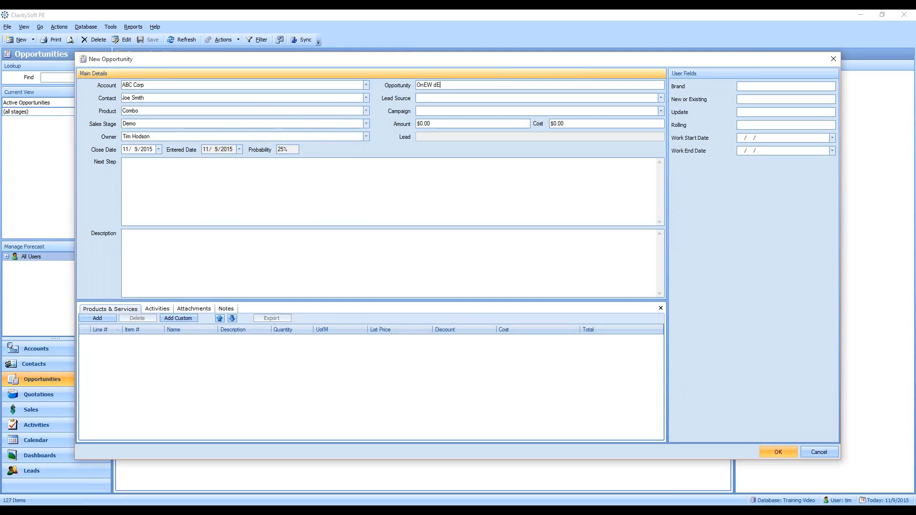
pyautogui.press('BackSpace')
pyautogui.press('BackSpace')
pyautogui.press('BackSpace')
pyautogui.press('BackSpace')
pyautogui.press('BackSpace')
pyautogui.write('New Deal')
pyautogui.press('Home')
pyautogui.press('Right')
pyautogui.click(235, 197)
# - Set the opportunity's close date to 11/30/2015 and move the New Opportunity window higher on the screen
pyautogui.click(159, 149)
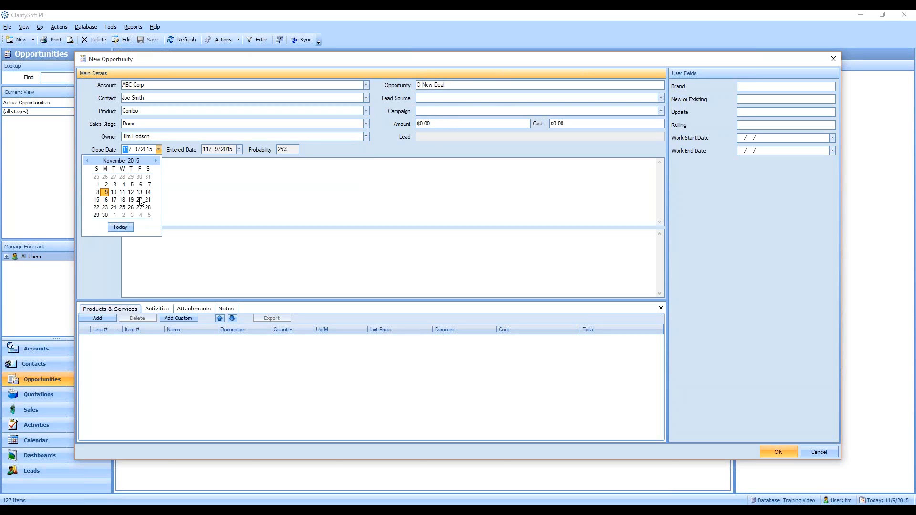
pyautogui.click(105, 215)
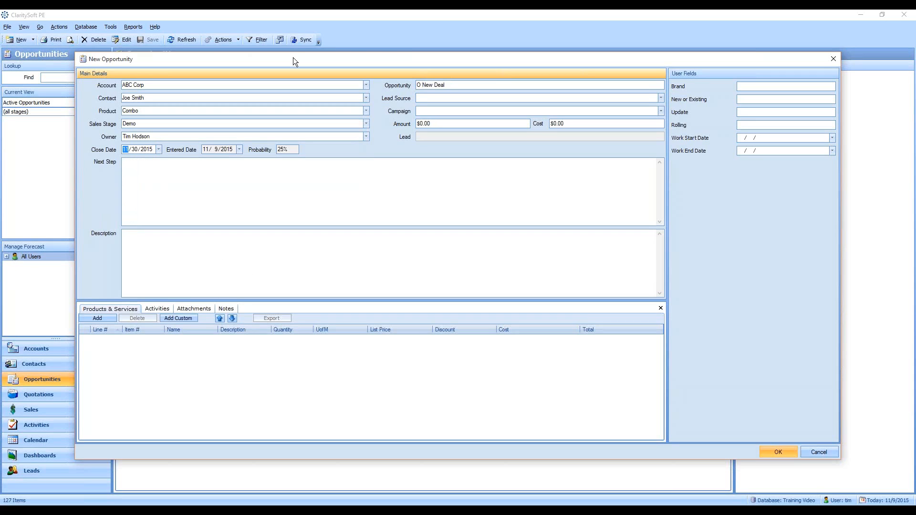
pyautogui.moveTo(293, 56); pyautogui.dragTo(281, 27)
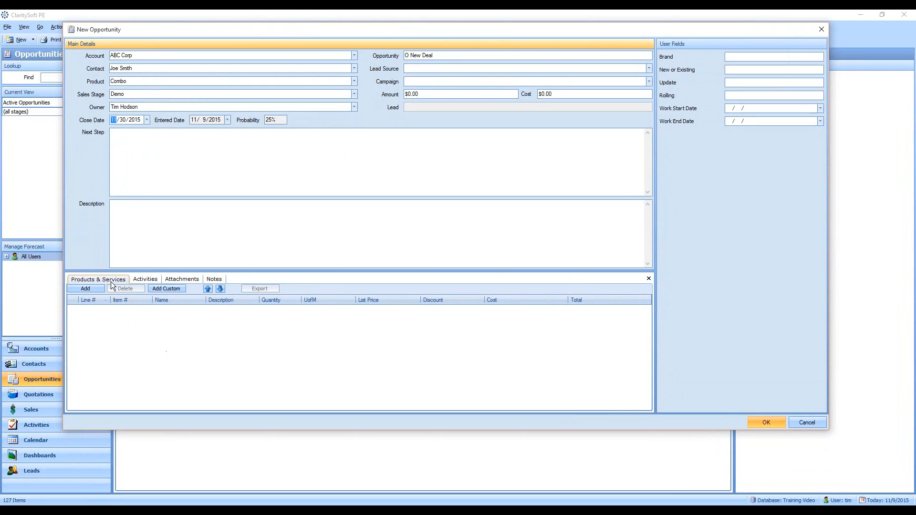
# - Add all the products from Group 1 to the opportunity's products and services
pyautogui.click(90, 290)
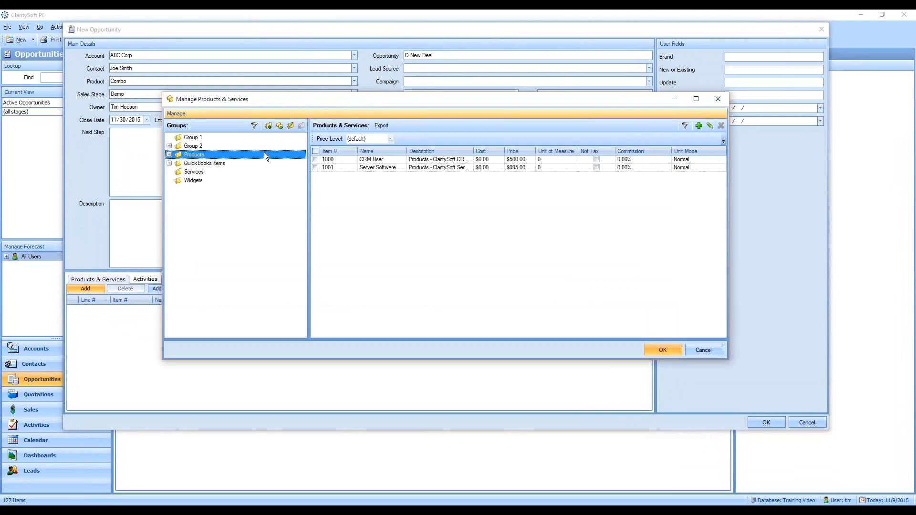
pyautogui.click(191, 138)
pyautogui.click(315, 151)
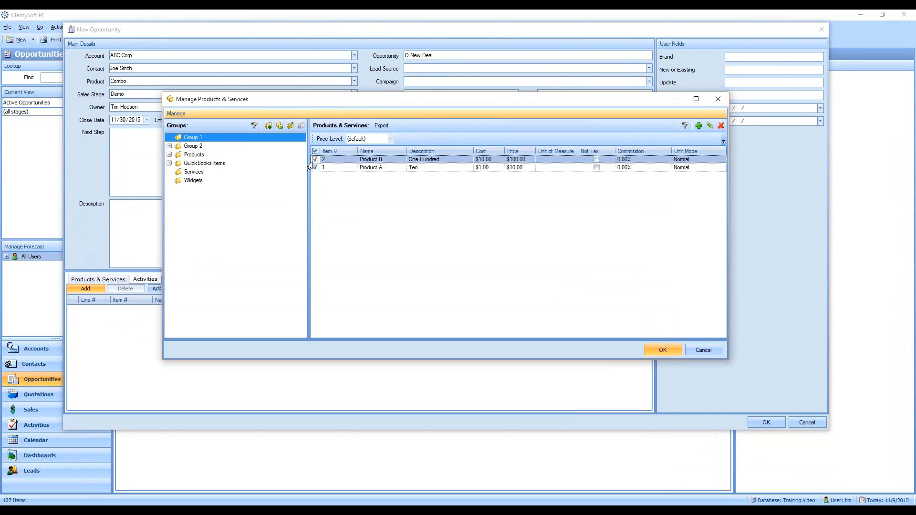
pyautogui.click(671, 349)
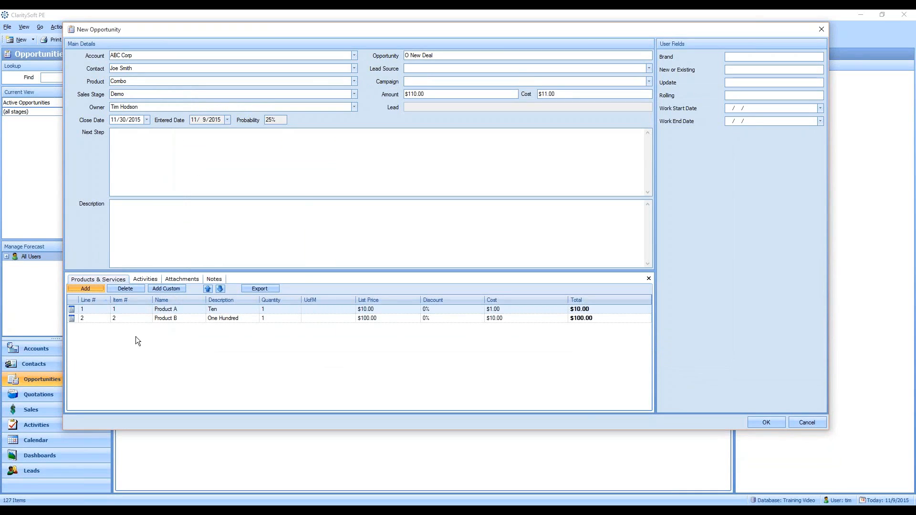
# - Delete the Product B line from the opportunity's products and services
pyautogui.click(81, 320)
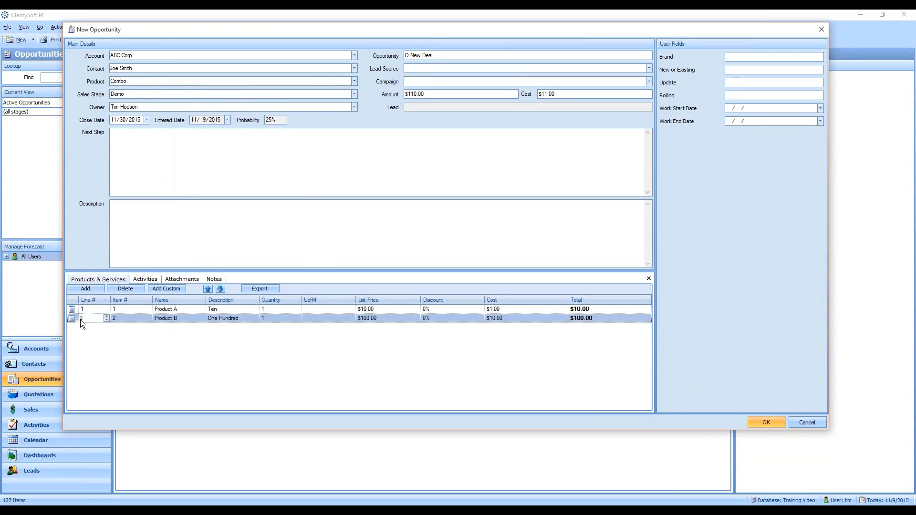
pyautogui.click(136, 290)
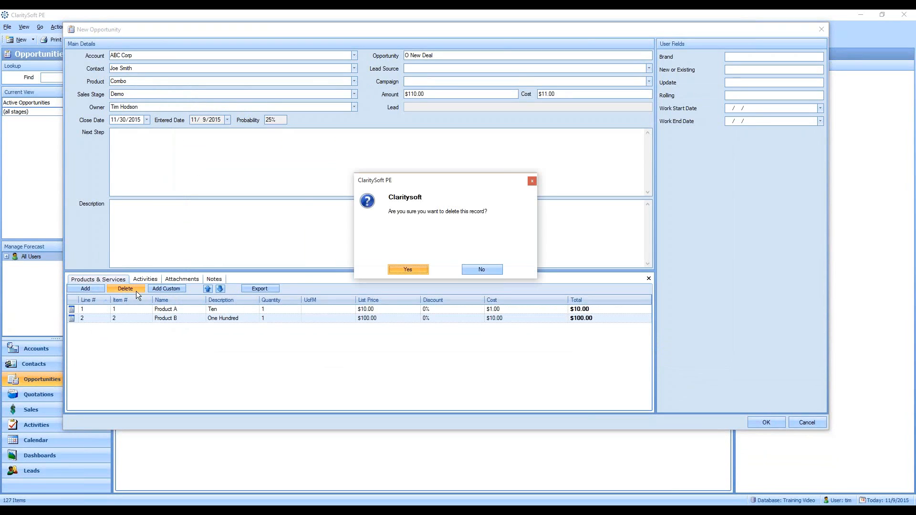
pyautogui.click(423, 270)
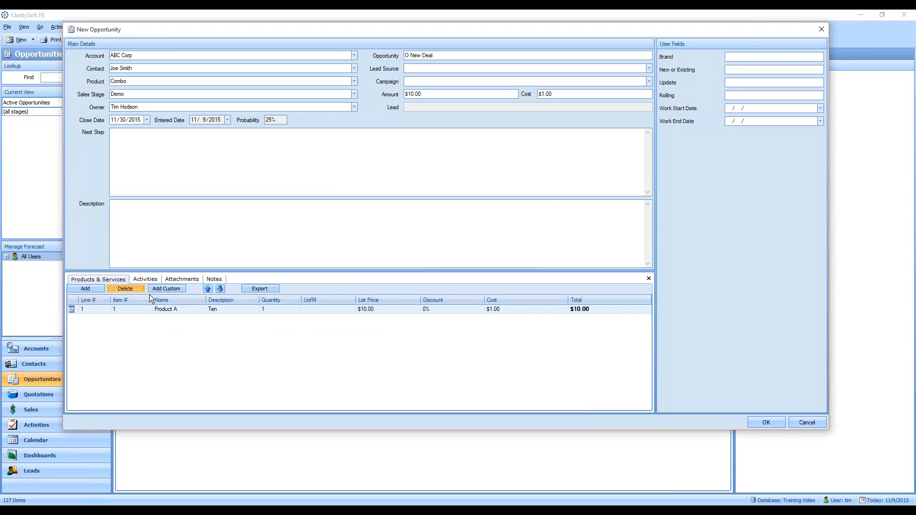
# - Add a custom line with item number 2001, name "Custom Item" and description "New Custom Item"
pyautogui.click(174, 288)
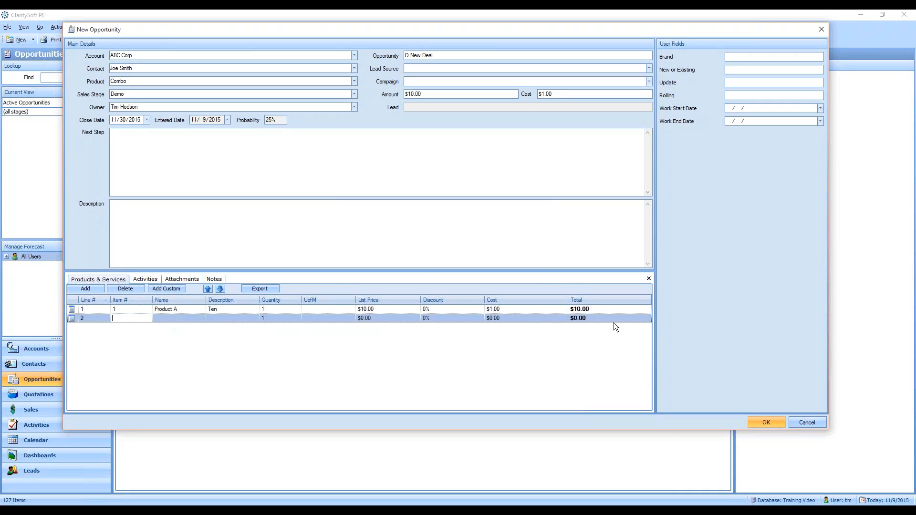
pyautogui.write('2001')
pyautogui.press('Tab')
pyautogui.write('CUstom Ite')
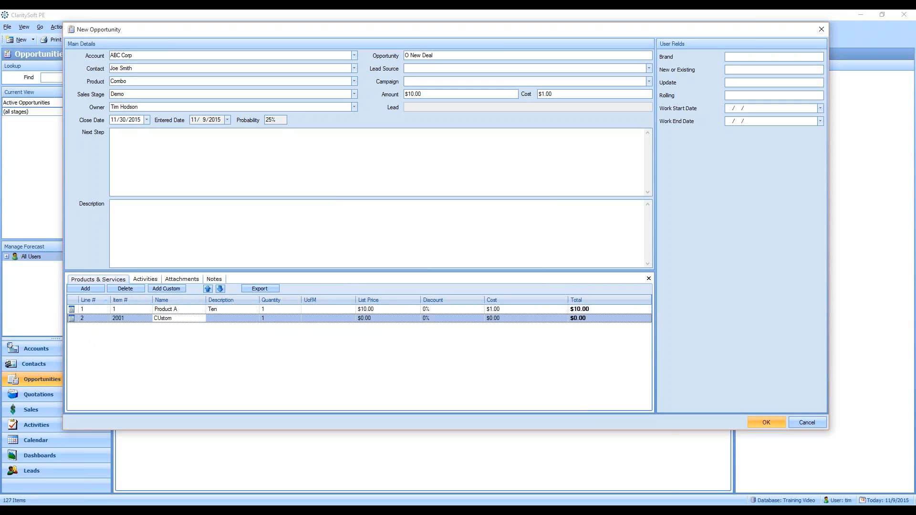
pyautogui.press('BackSpace')
pyautogui.press('BackSpace')
pyautogui.press('BackSpace')
pyautogui.press('BackSpace')
pyautogui.press('BackSpace')
pyautogui.press('BackSpace')
pyautogui.write('om Item')
pyautogui.click(226, 319)
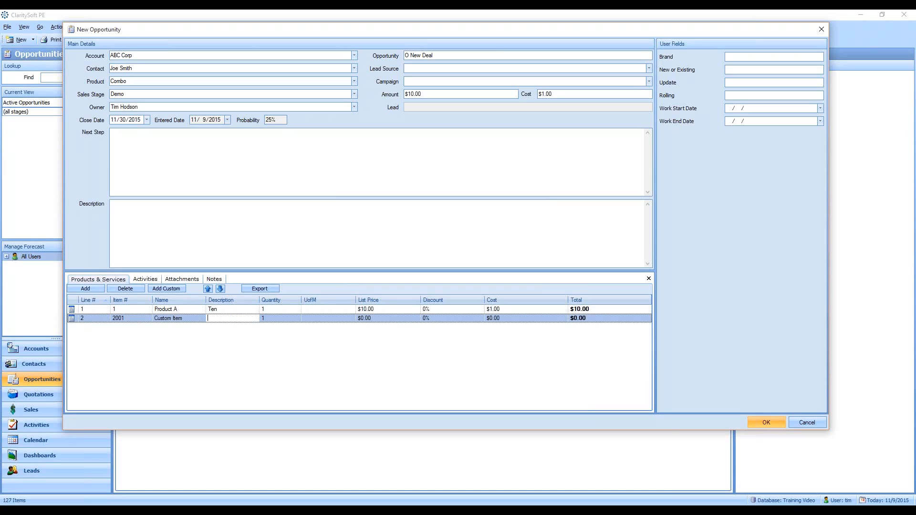
pyautogui.write('New Custom Item')
# - Set Product A's quantity to 5 and the custom item's list price to $5,000
pyautogui.click(276, 310)
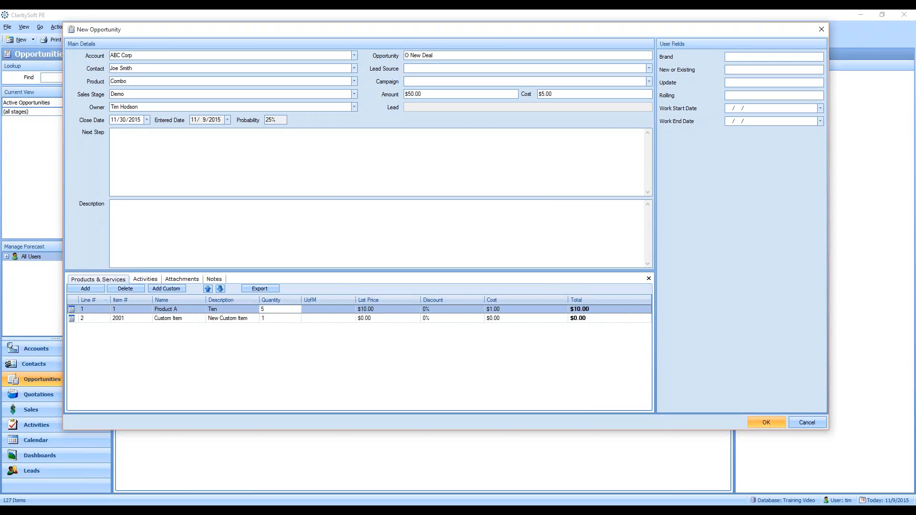
pyautogui.click(290, 317)
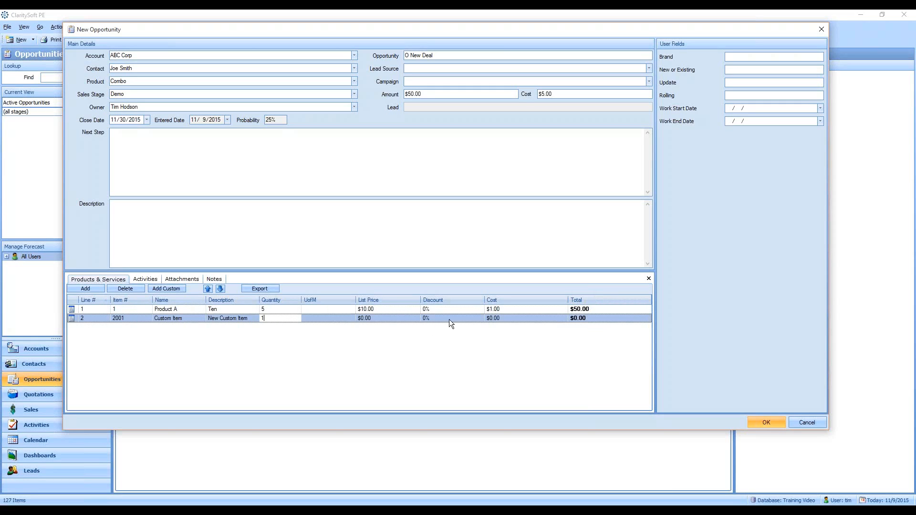
pyautogui.click(385, 320)
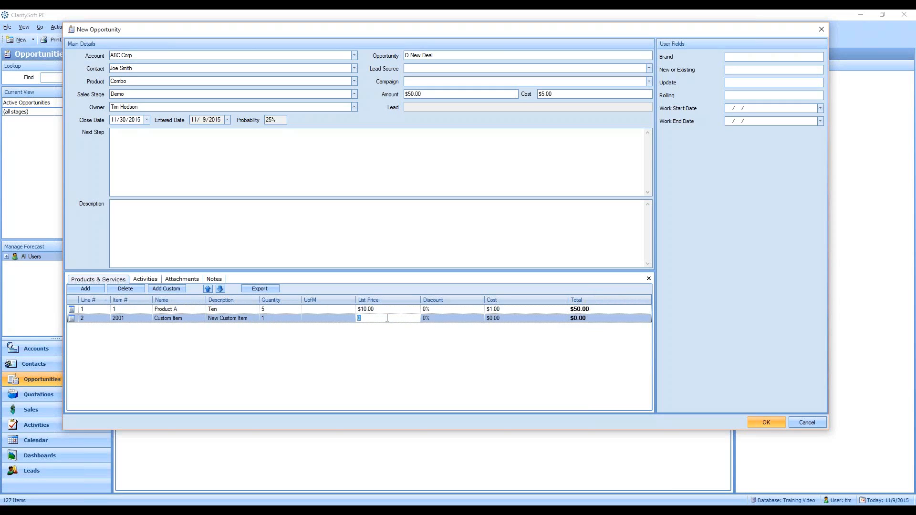
pyautogui.write('5000')
pyautogui.press('Tab')
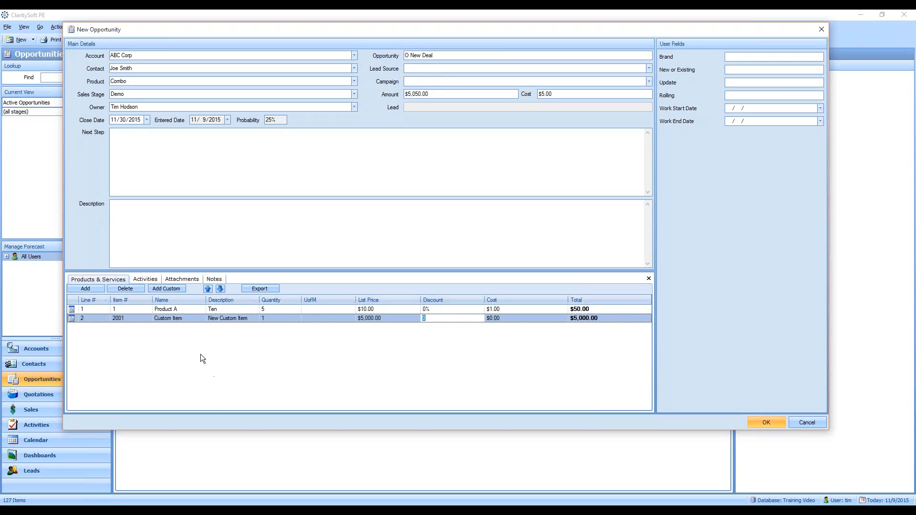
# - Move Product A below the custom item in the line order and save the new opportunity
pyautogui.click(187, 318)
pyautogui.click(185, 311)
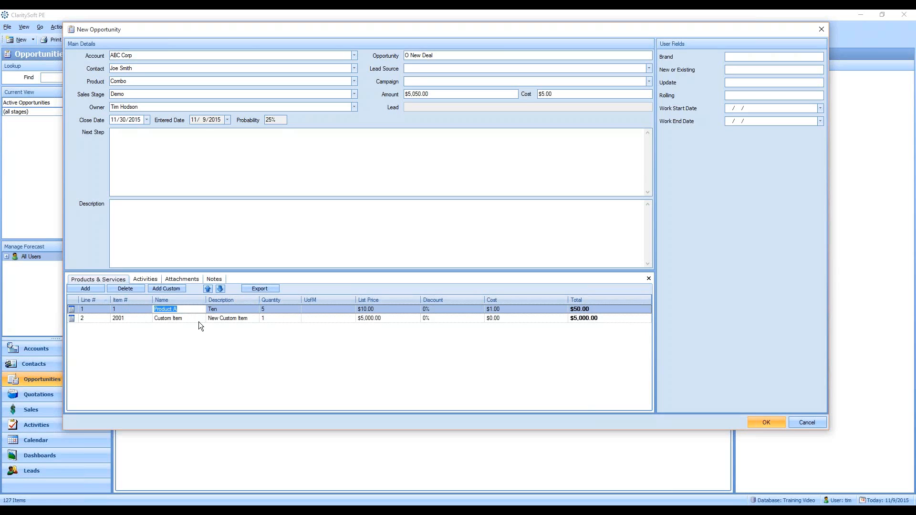
pyautogui.click(221, 290)
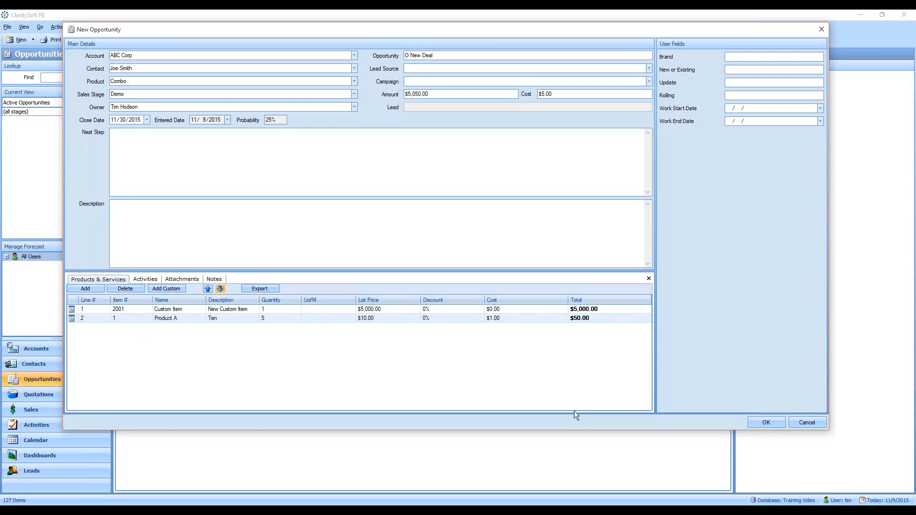
pyautogui.click(774, 425)
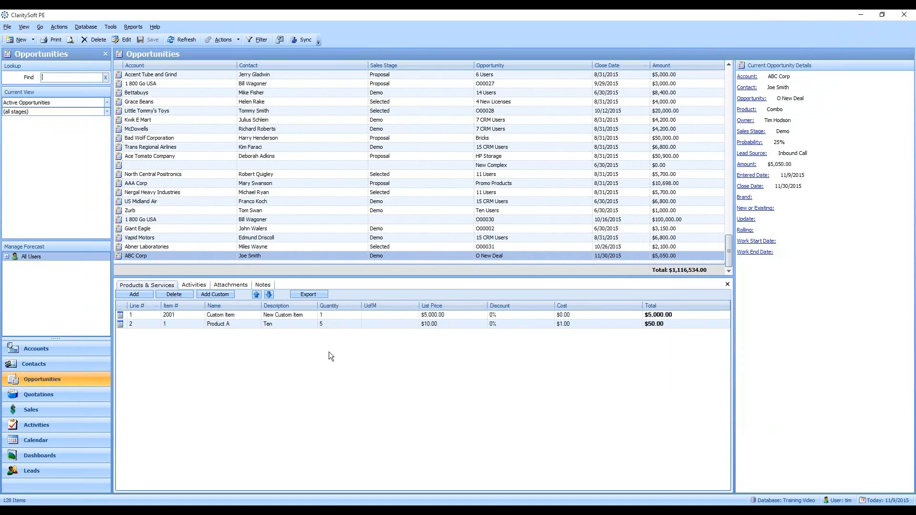
# - Add Premium Widget from the Widgets group to the saved ABC Corp opportunity
pyautogui.click(438, 256)
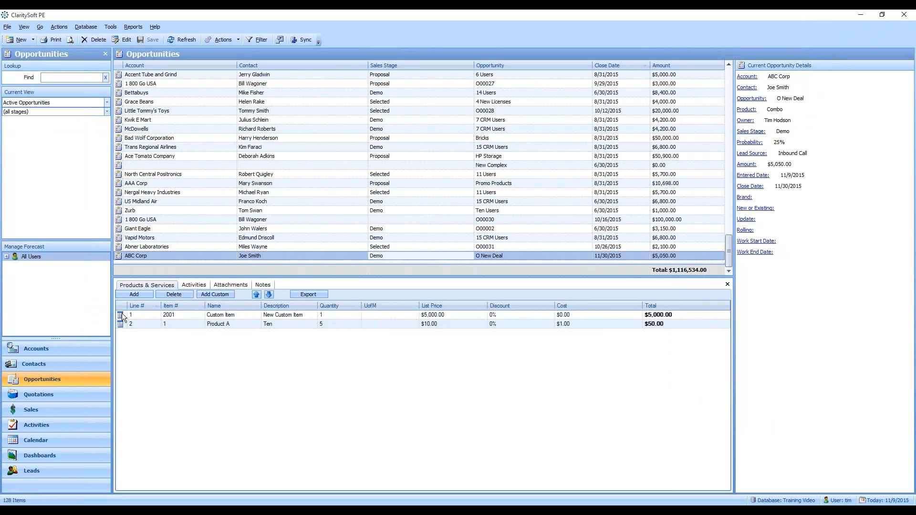
pyautogui.click(142, 255)
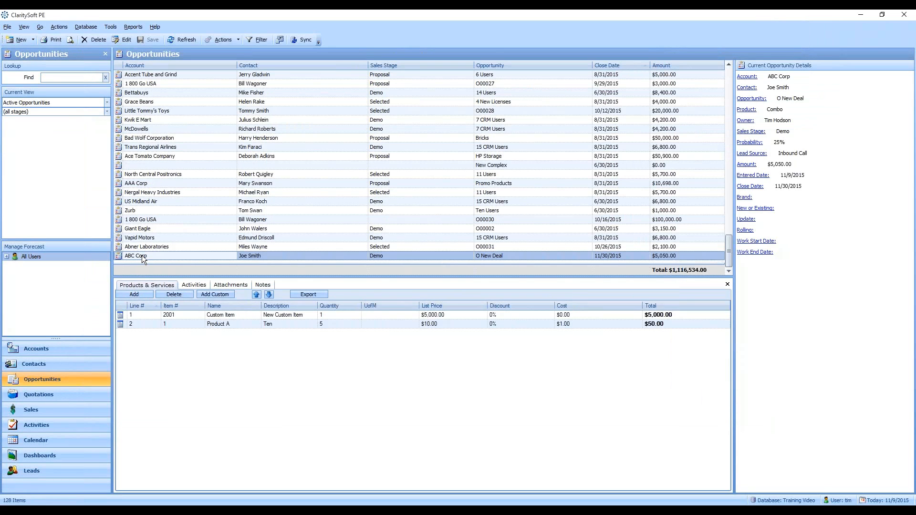
pyautogui.click(148, 297)
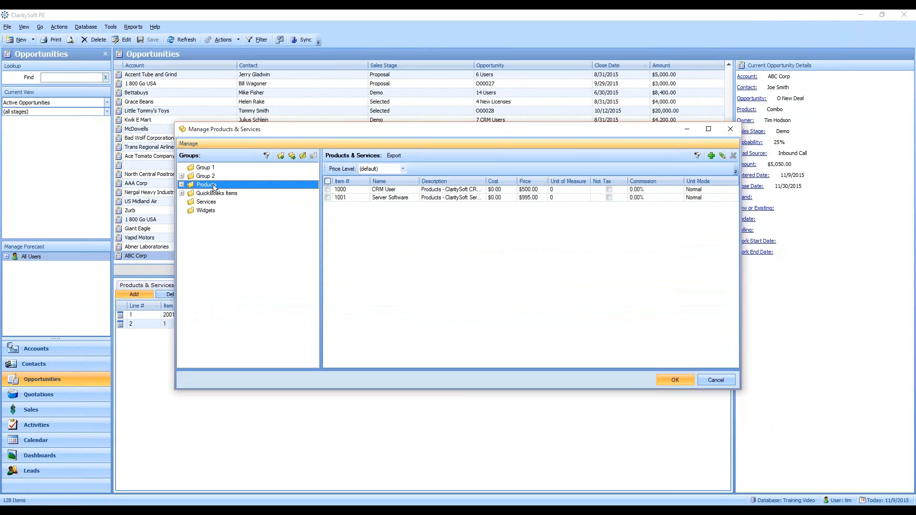
pyautogui.click(206, 211)
pyautogui.click(328, 198)
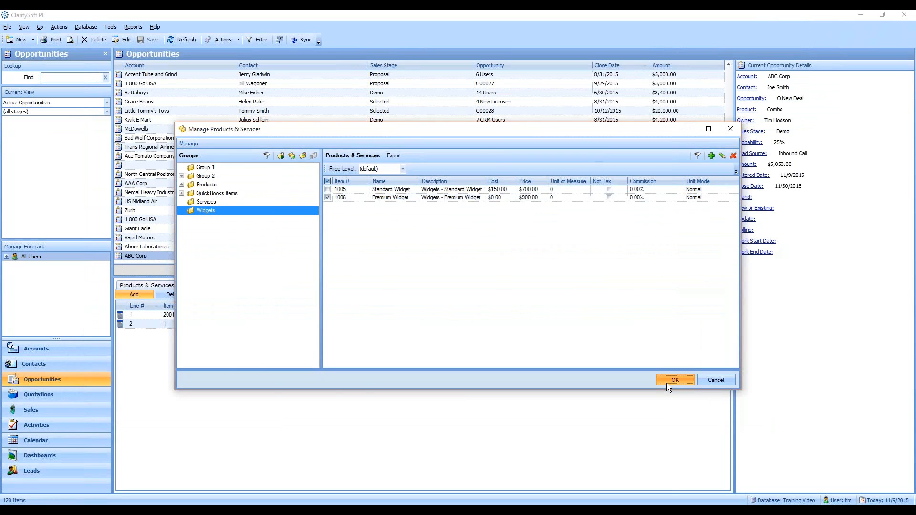
pyautogui.click(666, 383)
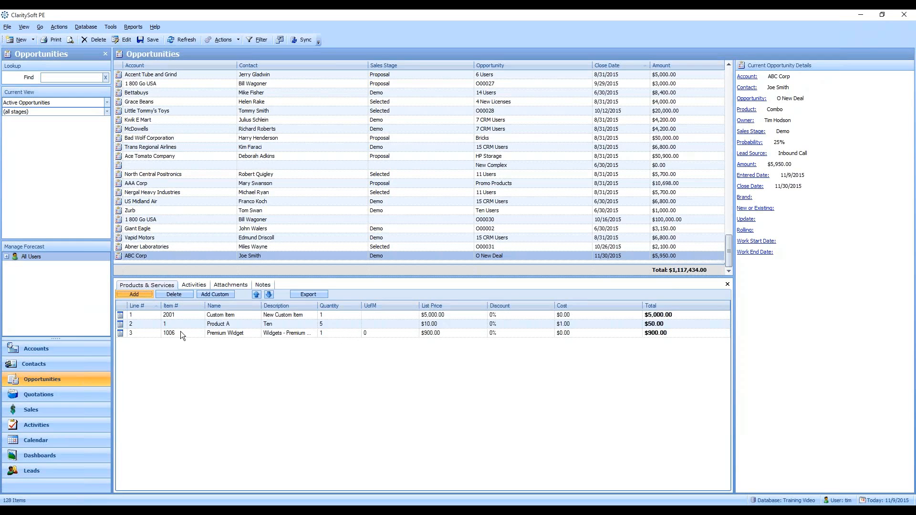
# - Set the Premium Widget's list price to $850 and give the Custom Item line a 15% discount
pyautogui.click(434, 333)
pyautogui.write('850')
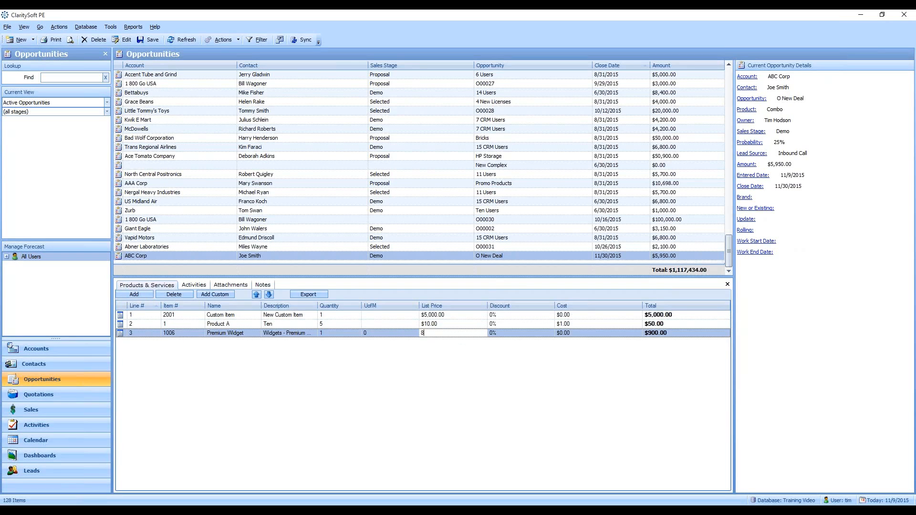
pyautogui.click(408, 331)
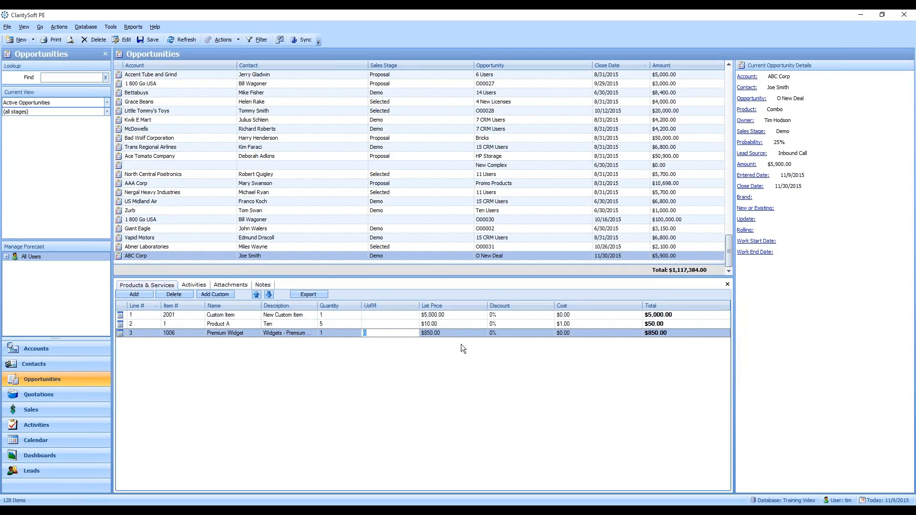
pyautogui.click(508, 317)
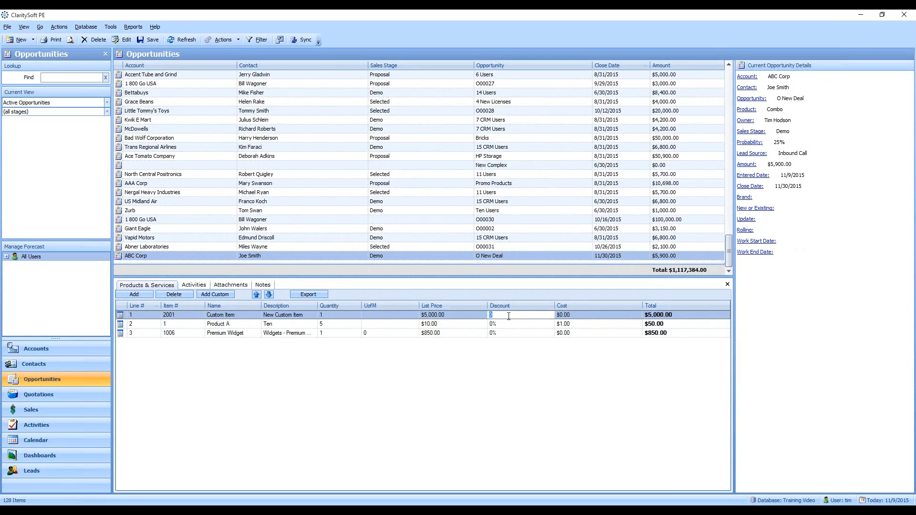
pyautogui.write('15')
pyautogui.click(382, 316)
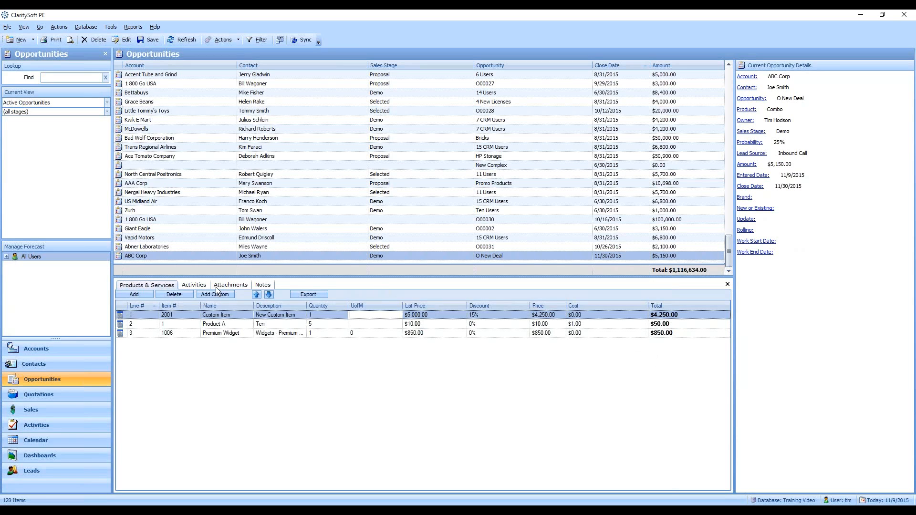
# - Compare the product lines of the Vapid Motors opportunity with those of the ABC Corp opportunity
pyautogui.click(227, 246)
pyautogui.click(221, 256)
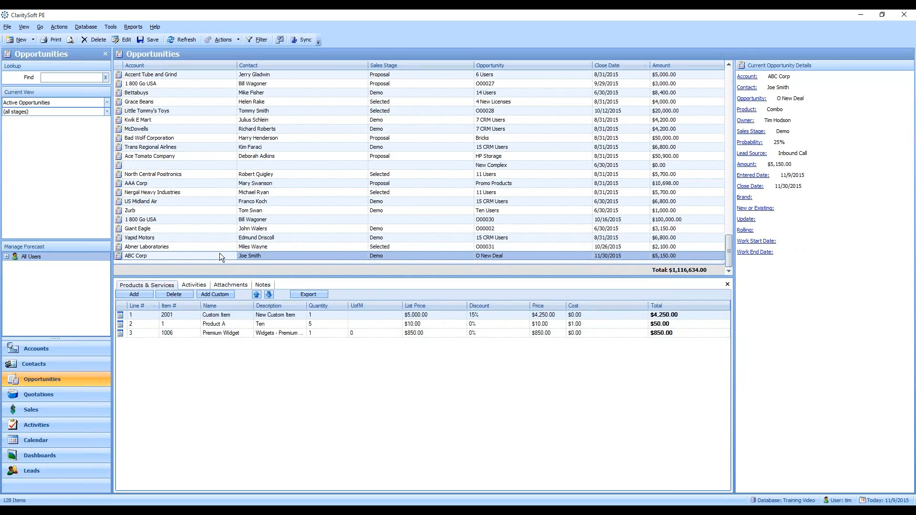
pyautogui.click(155, 238)
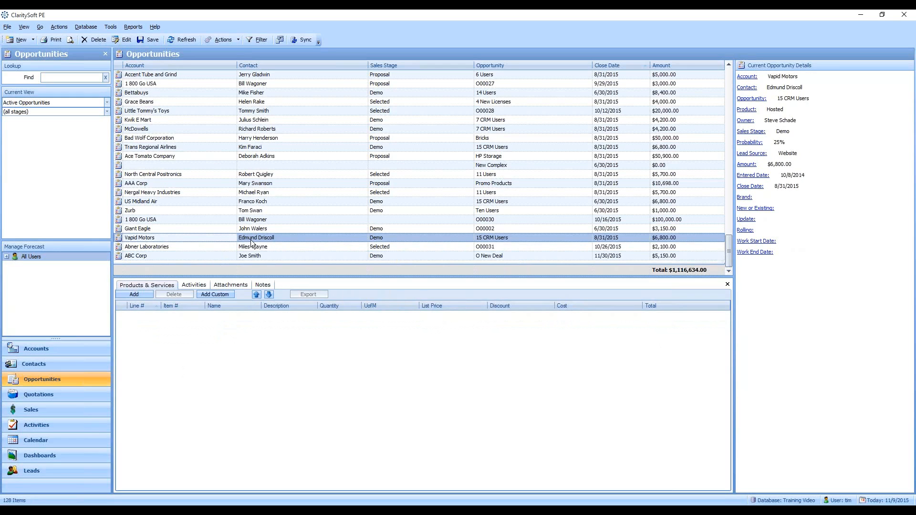
pyautogui.click(257, 256)
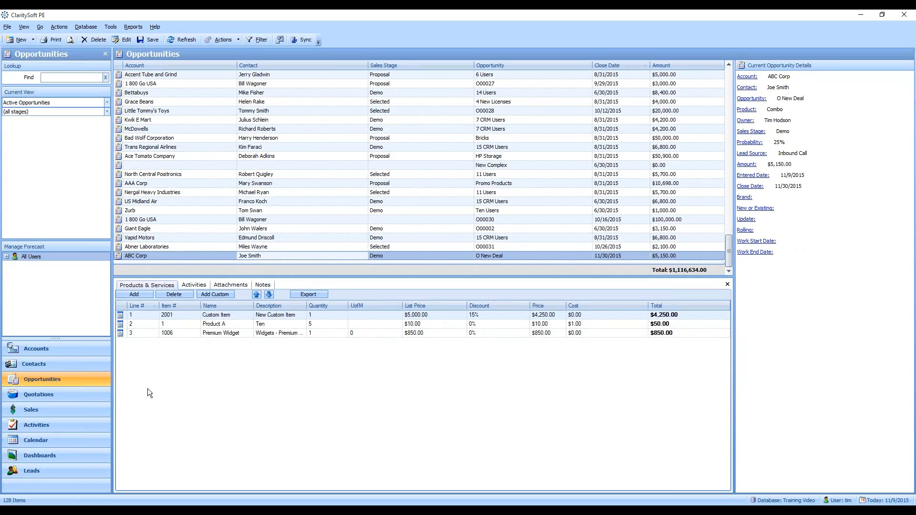
# - Switch to Claritysoft Live in the browser and open Product Management from the general Products & Pricing settings
pyautogui.moveTo(133, 511)
pyautogui.click(129, 471)
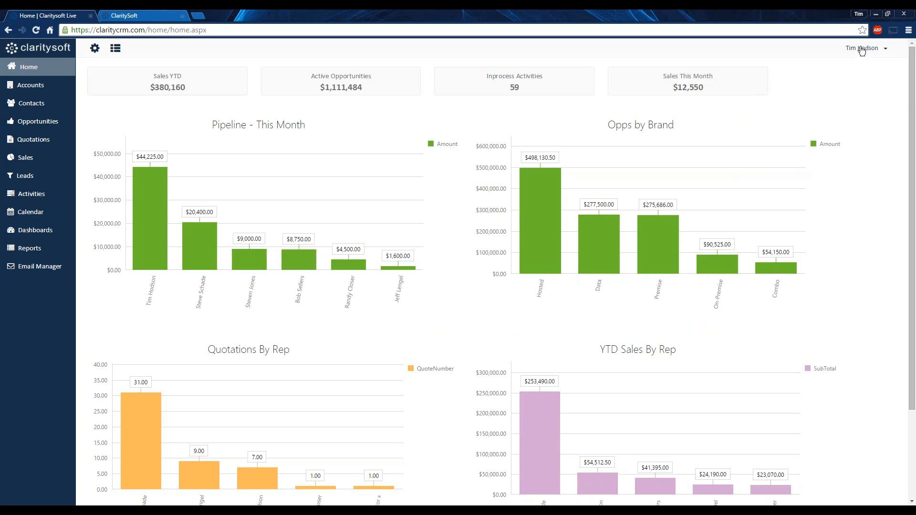
pyautogui.click(882, 53)
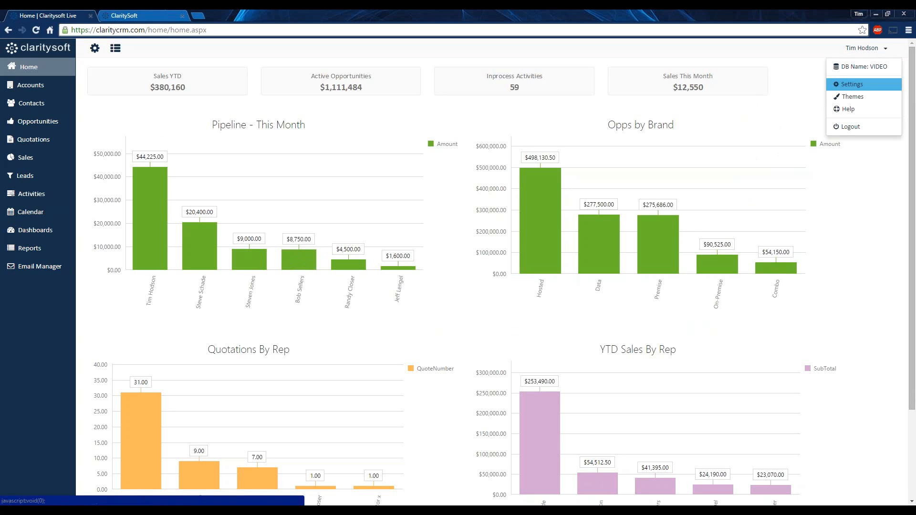
pyautogui.click(867, 86)
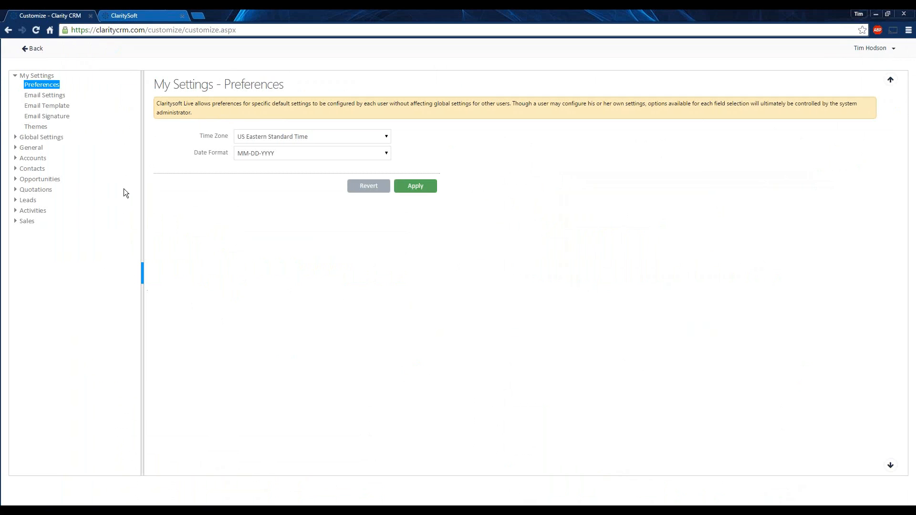
pyautogui.click(16, 149)
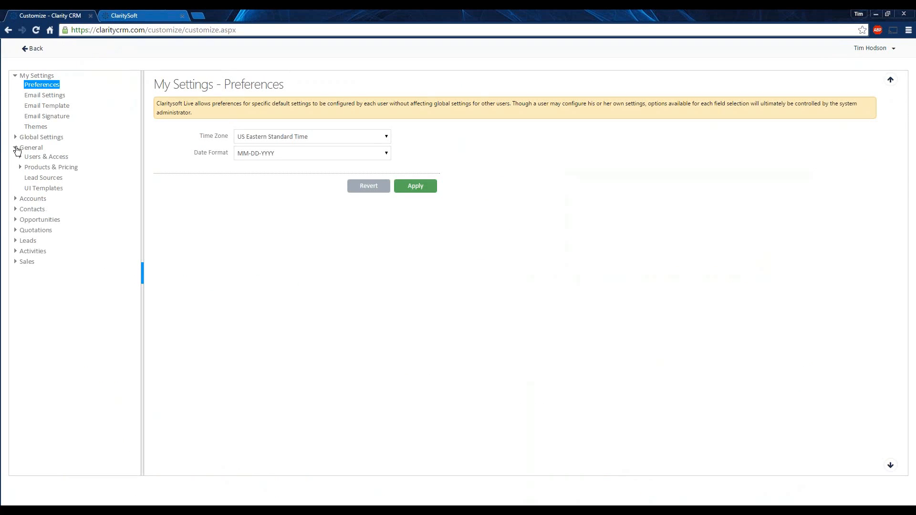
pyautogui.click(71, 167)
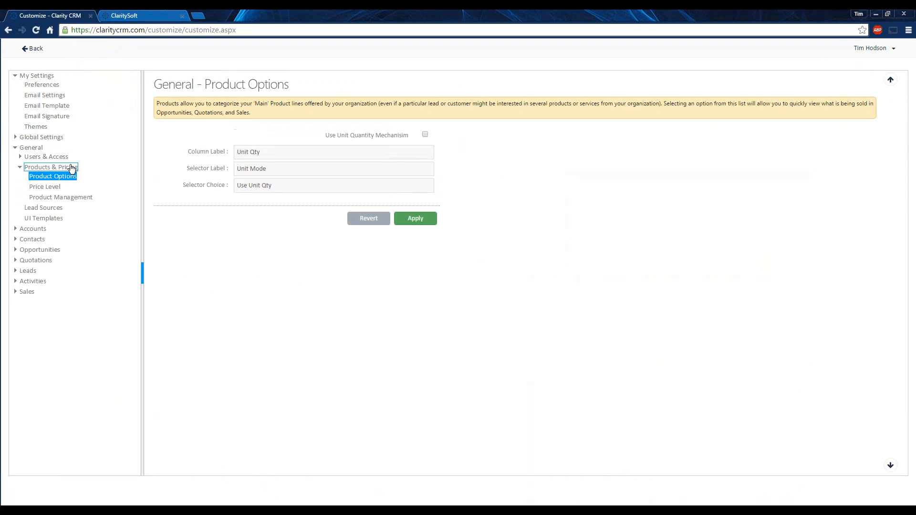
pyautogui.click(24, 149)
pyautogui.click(27, 168)
pyautogui.click(85, 197)
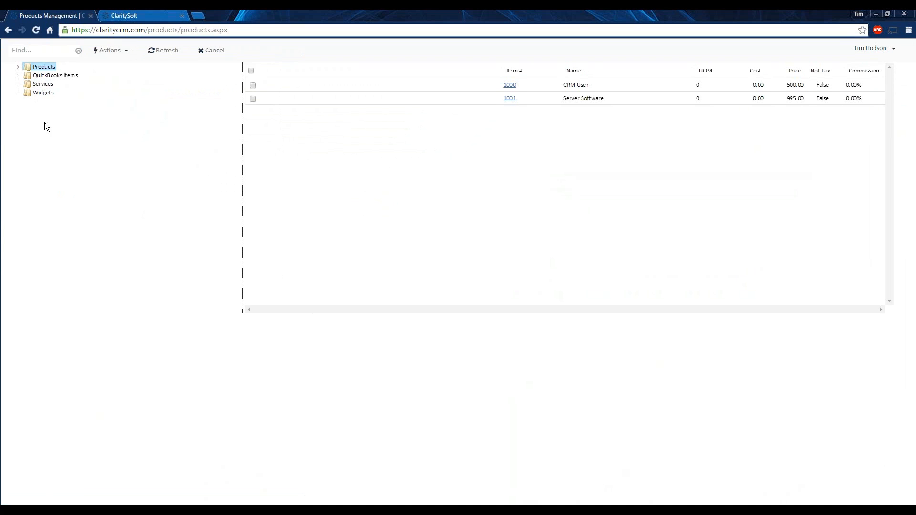
# - Add a root product group named Group 1
pyautogui.click(110, 50)
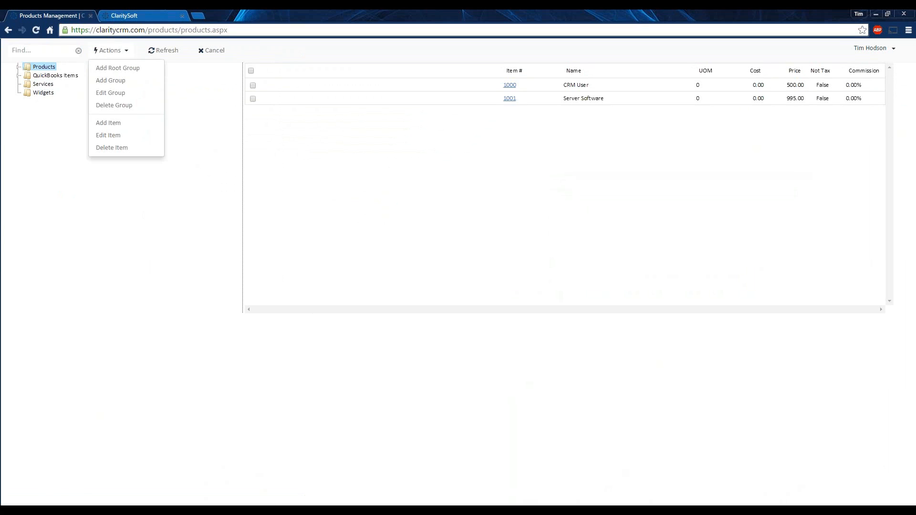
pyautogui.click(125, 69)
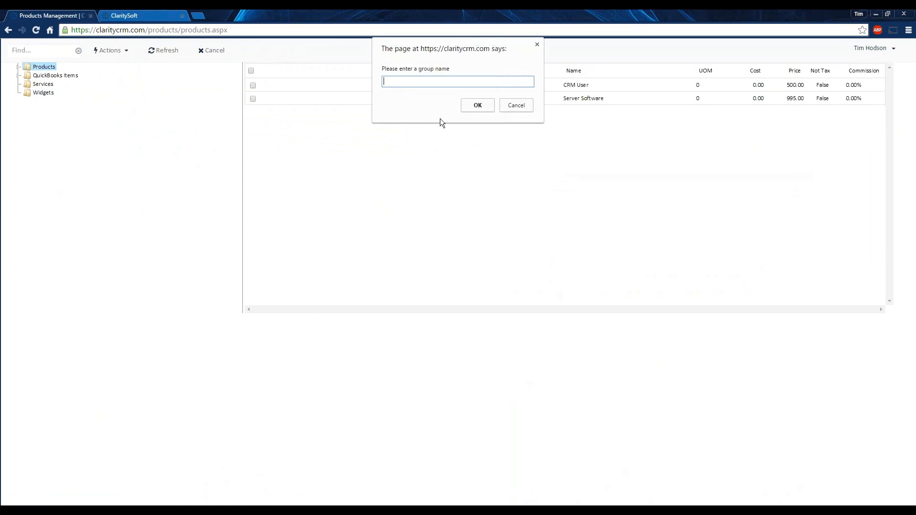
pyautogui.write('Group 1')
pyautogui.click(475, 105)
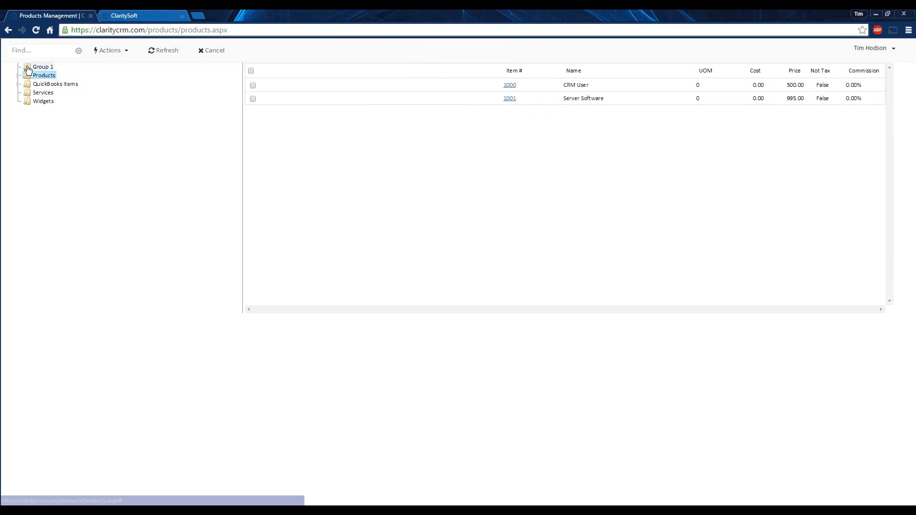
# - Add a subgroup named Group A under Group 1 and select it in the product tree
pyautogui.click(29, 69)
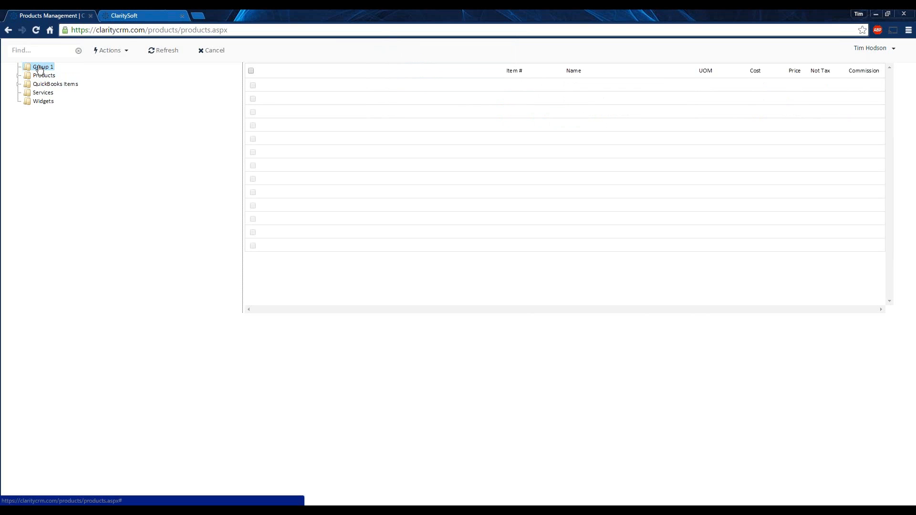
pyautogui.click(123, 51)
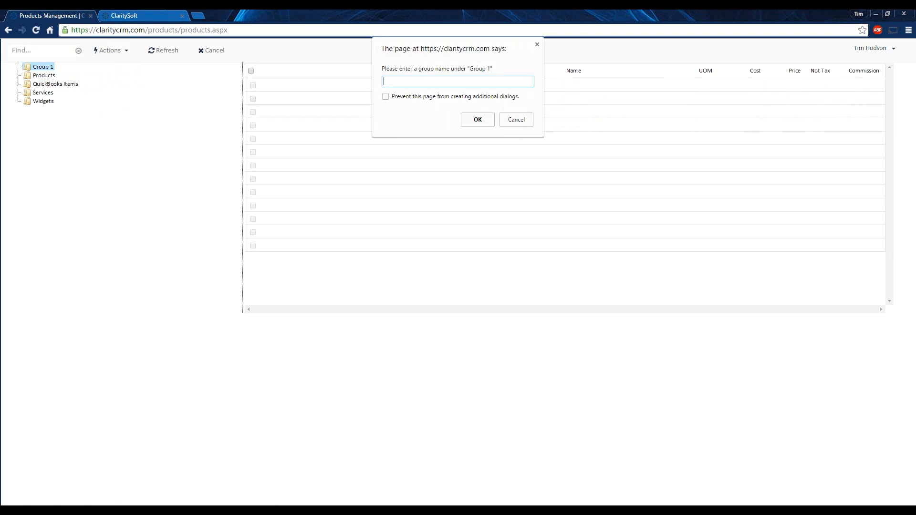
pyautogui.write('Grou')
pyautogui.write('p 1')
pyautogui.click(479, 120)
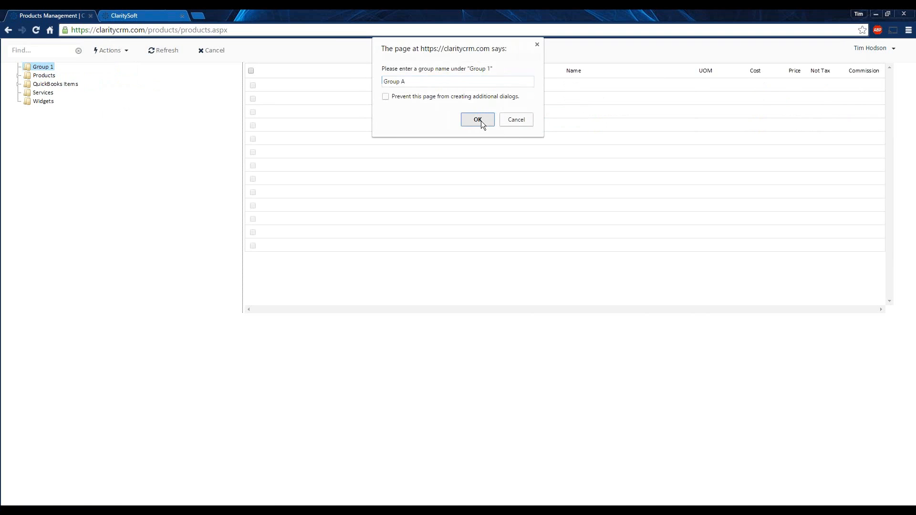
pyautogui.click(18, 67)
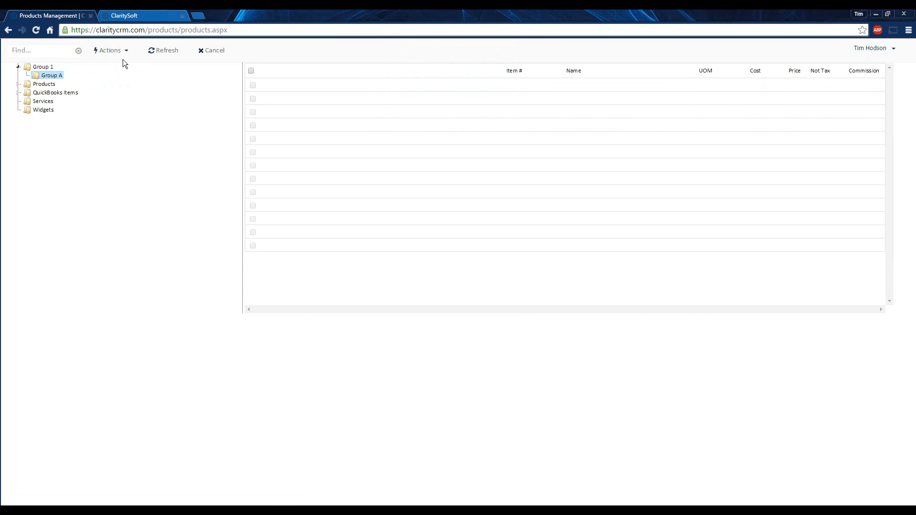
# - Start a new item in Group A with item number 007 and the name "Here is a new Item"
pyautogui.click(109, 50)
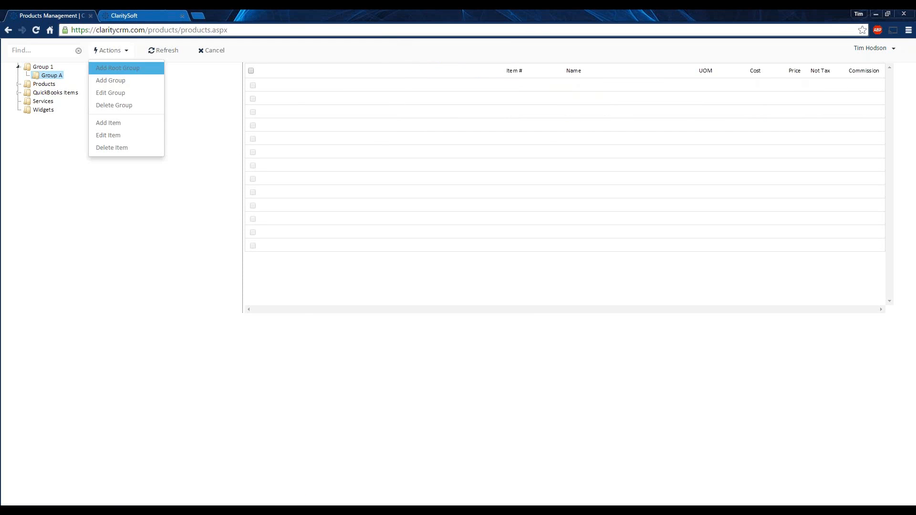
pyautogui.click(125, 127)
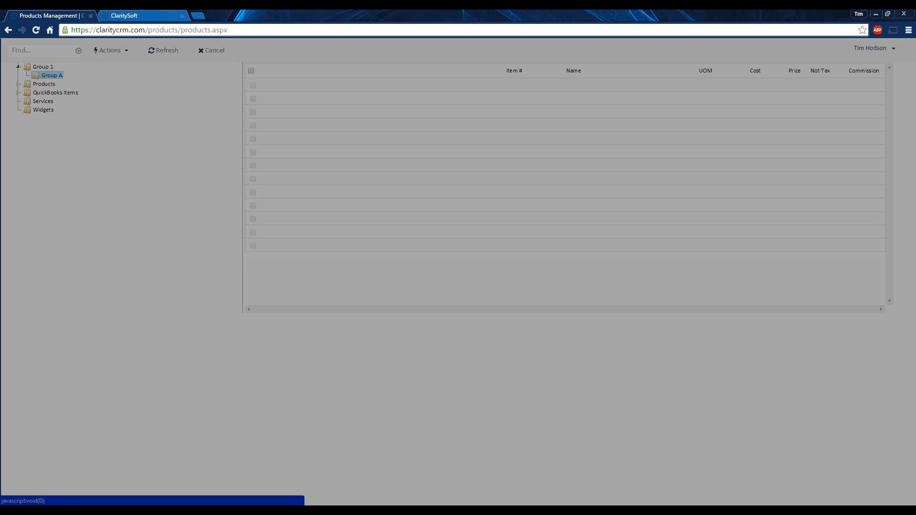
pyautogui.click(404, 176)
pyautogui.write('007')
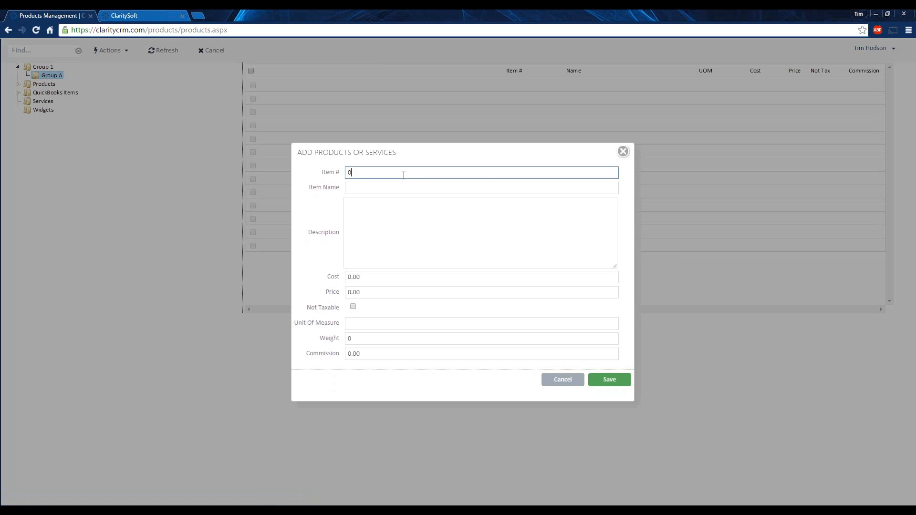
pyautogui.press('Tab')
pyautogui.write('H')
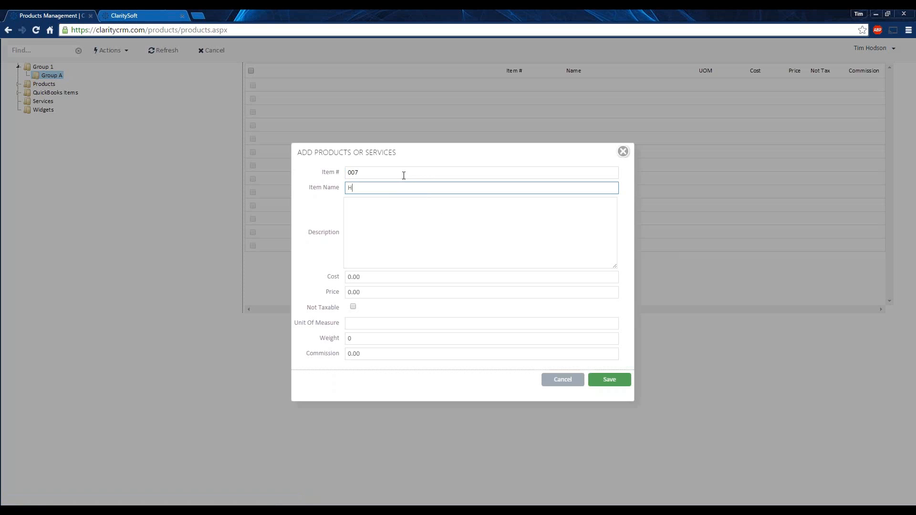
pyautogui.write('ere is a new Item')
pyautogui.press('Tab')
# - Set the new item's price to 7, cost to 1 and unit of measure to Ea, and save it
pyautogui.moveTo(382, 292); pyautogui.dragTo(308, 302)
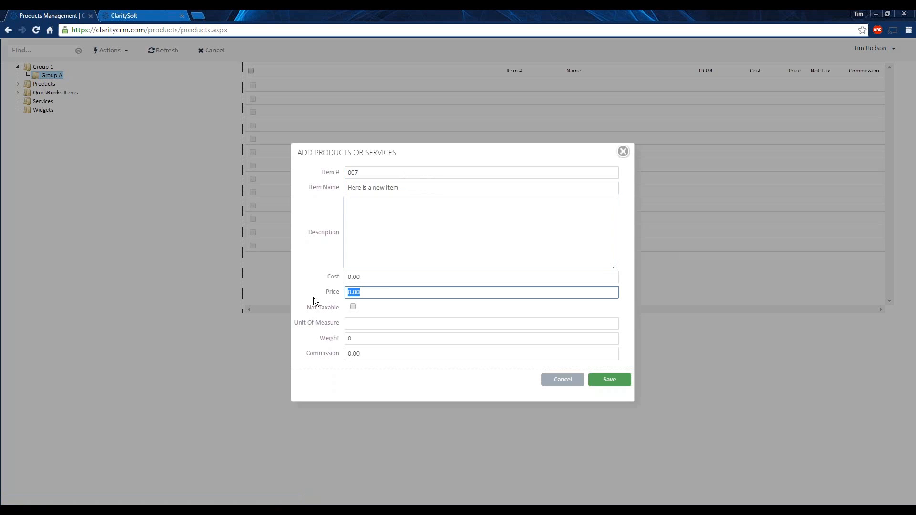
pyautogui.write('7')
pyautogui.moveTo(372, 280); pyautogui.dragTo(333, 282)
pyautogui.write('1')
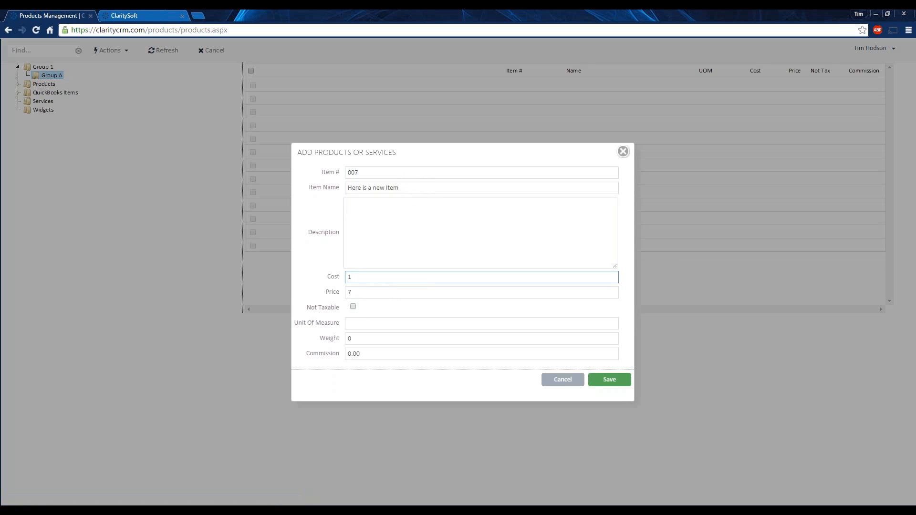
pyautogui.press('Tab')
pyautogui.press('Tab')
pyautogui.press('Tab')
pyautogui.write('Ea')
pyautogui.click(609, 380)
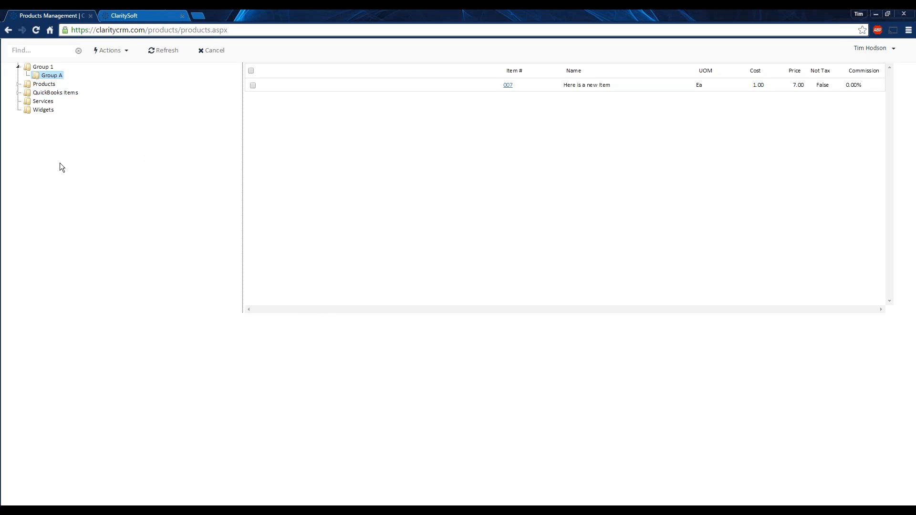
# - Leave product management and start a new opportunity for the ABC Corp account
pyautogui.click(218, 51)
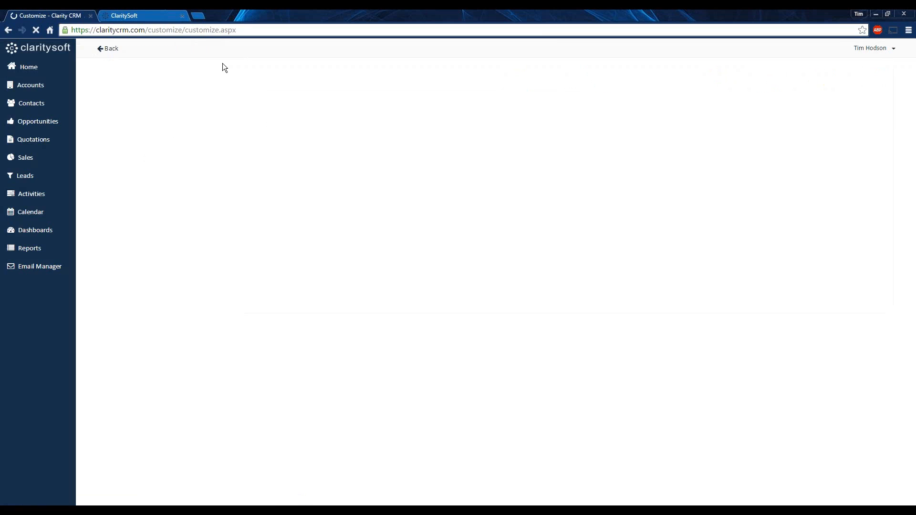
pyautogui.click(27, 49)
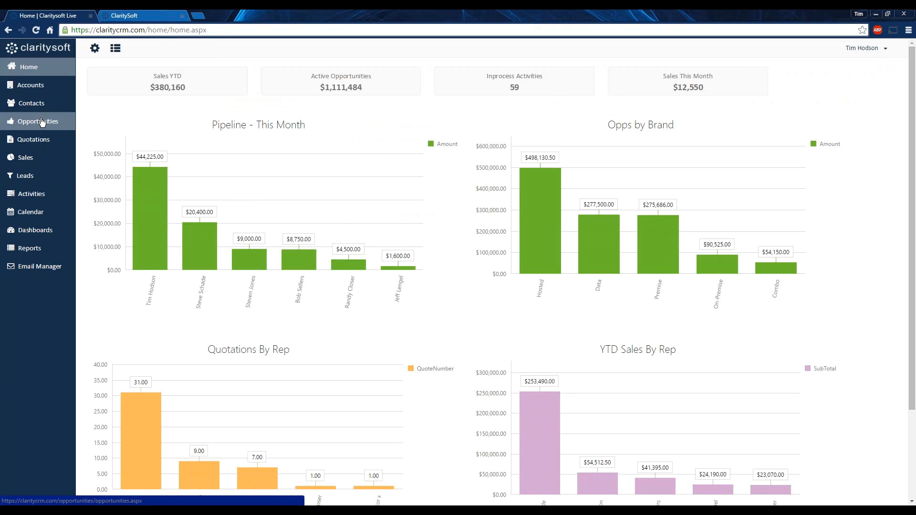
pyautogui.click(41, 122)
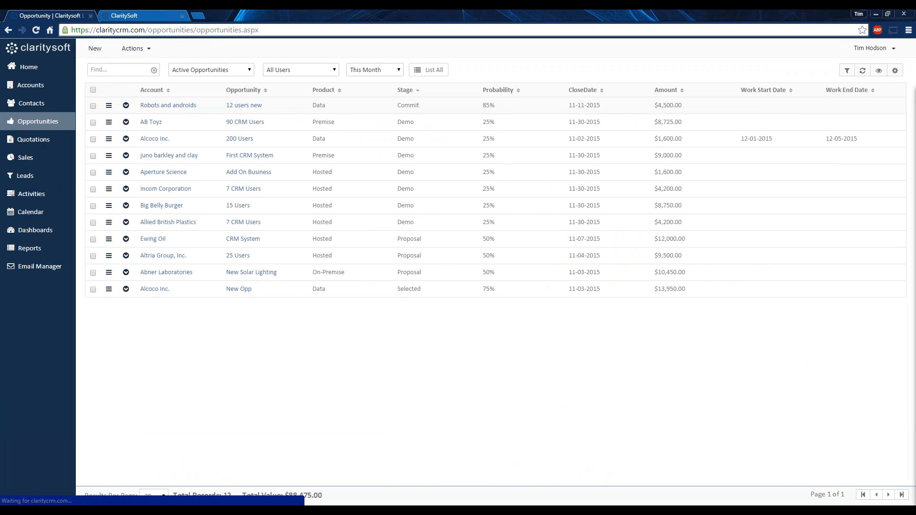
pyautogui.click(95, 48)
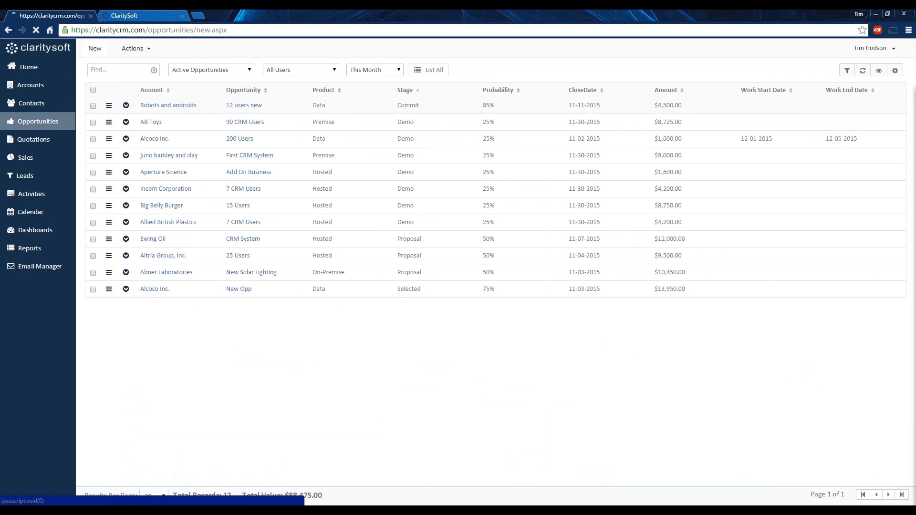
pyautogui.write('abb')
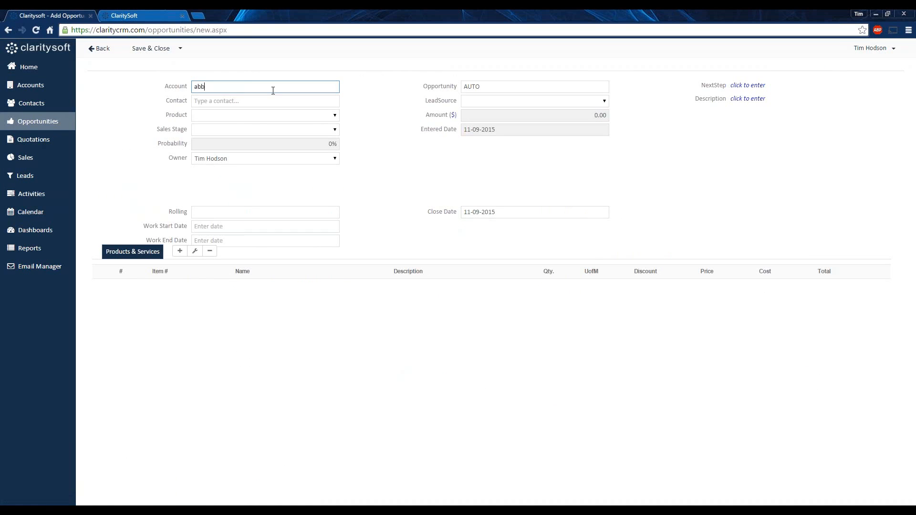
pyautogui.press('BackSpace')
pyautogui.press('BackSpace')
pyautogui.press('BackSpace')
pyautogui.write('abb')
pyautogui.press('BackSpace')
pyautogui.write('b')
pyautogui.press('Return')
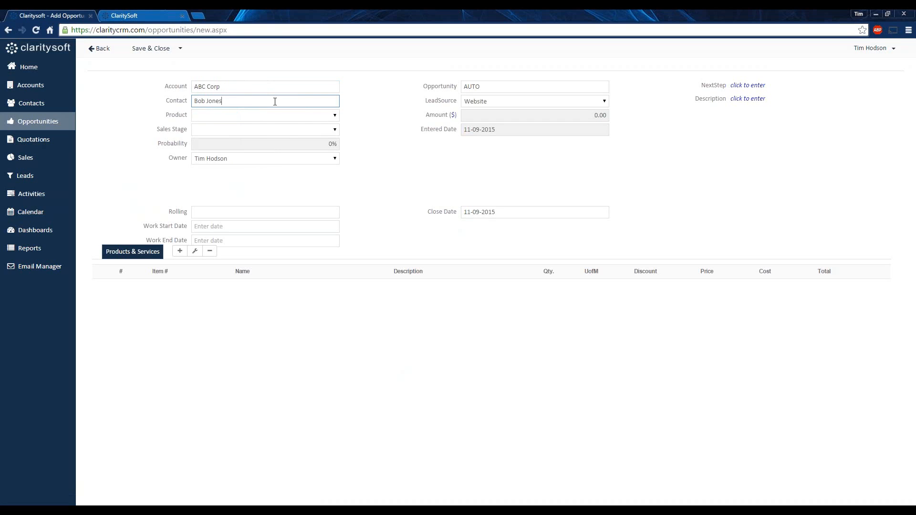
# - Set the new opportunity's product to Hosted and its sales stage to Demo
pyautogui.click(287, 116)
pyautogui.click(273, 127)
pyautogui.click(273, 130)
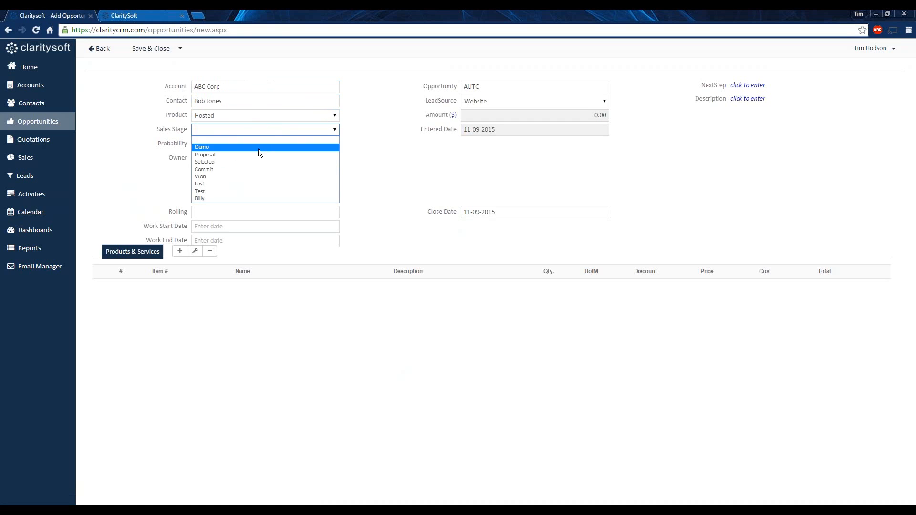
pyautogui.click(253, 168)
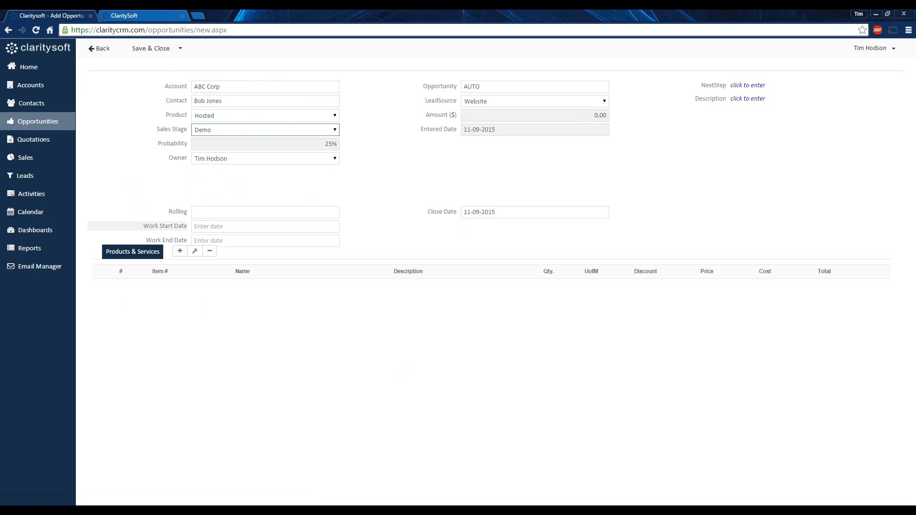
# - Add item 007 from Group A to the opportunity's products and services
pyautogui.click(180, 251)
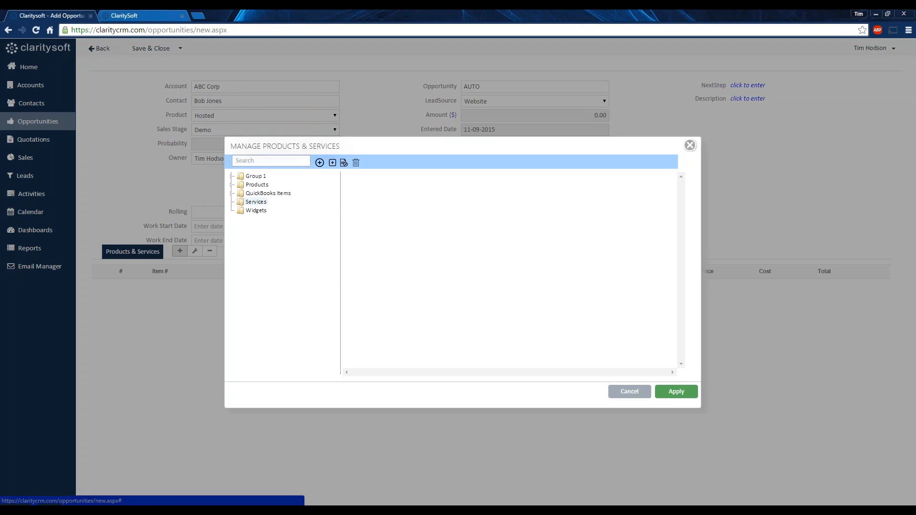
pyautogui.click(232, 176)
pyautogui.click(249, 185)
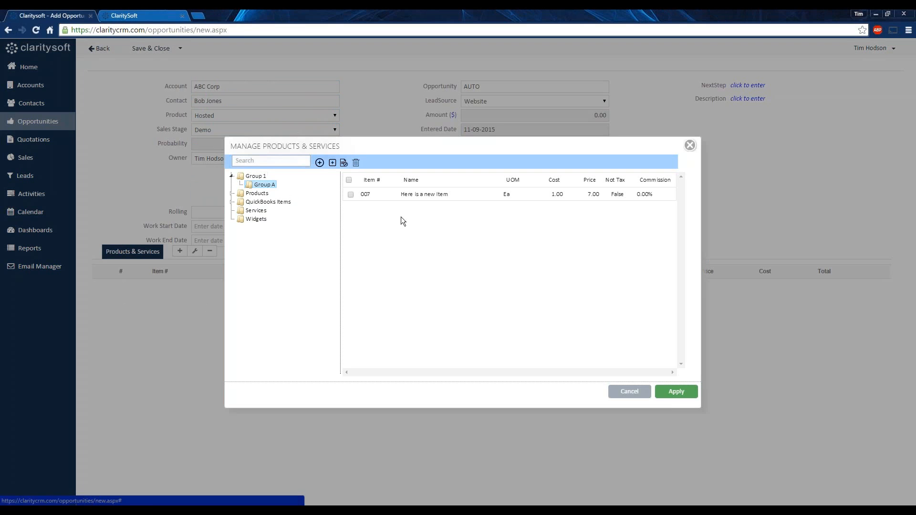
pyautogui.click(688, 394)
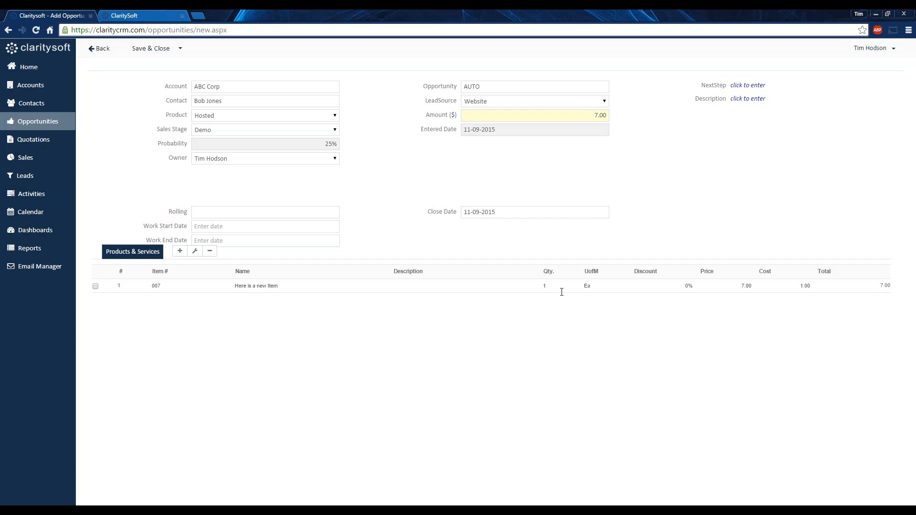
# - Delete the item 007 line from the opportunity's products and services
pyautogui.click(95, 286)
pyautogui.click(210, 251)
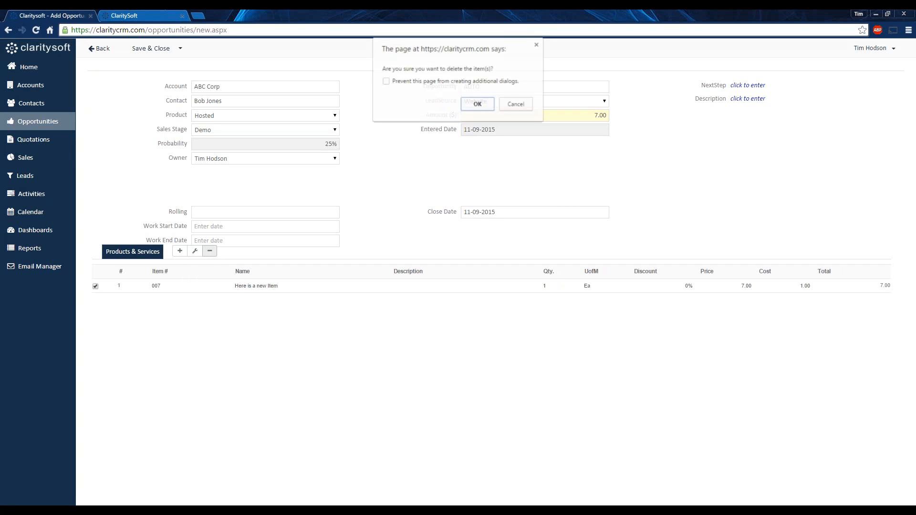
pyautogui.click(491, 102)
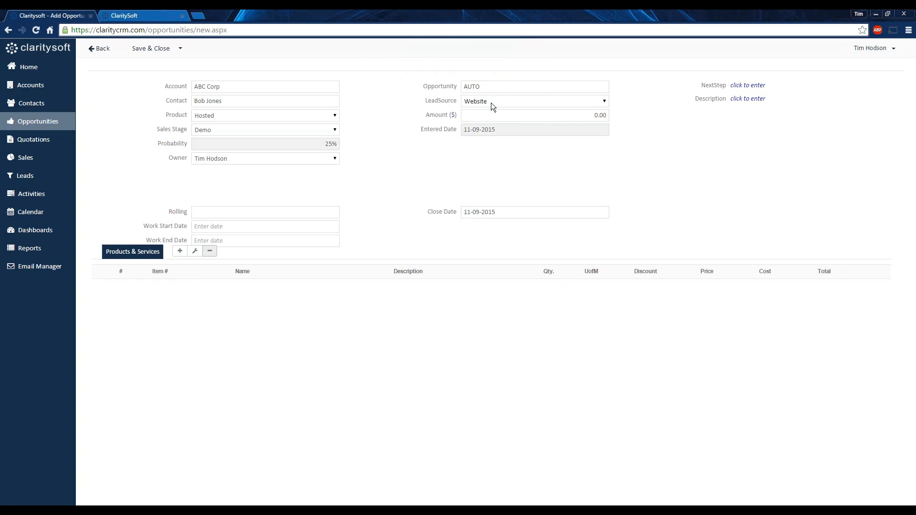
# - Add a custom line to the opportunity's products and services with item number 001 and description CI
pyautogui.click(195, 251)
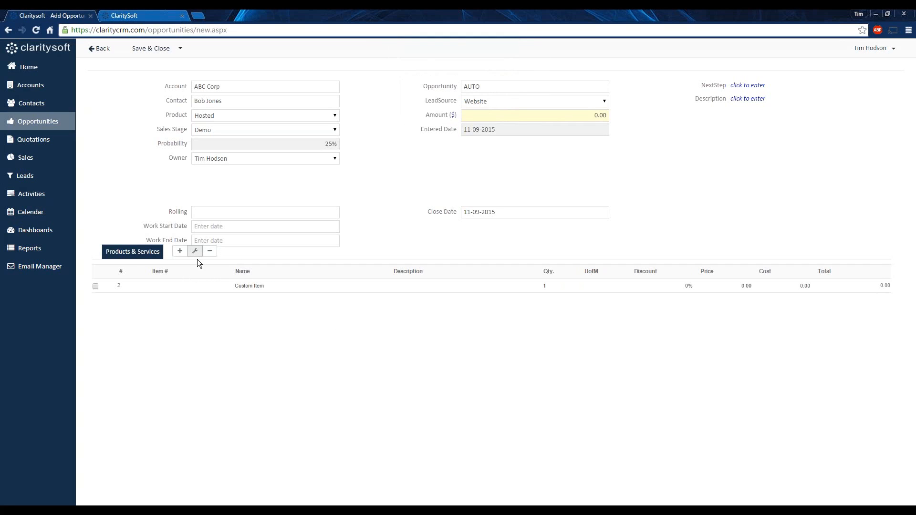
pyautogui.click(171, 288)
pyautogui.write('001')
pyautogui.press('Tab')
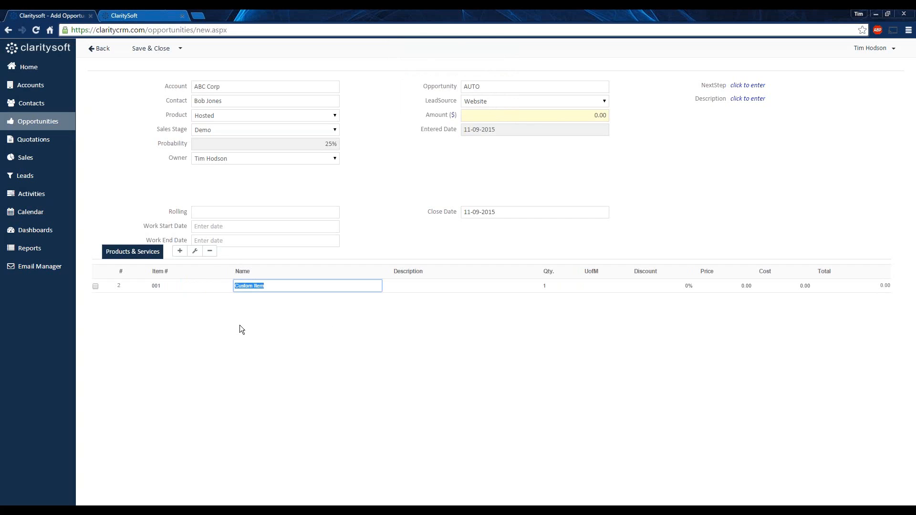
pyautogui.press('Tab')
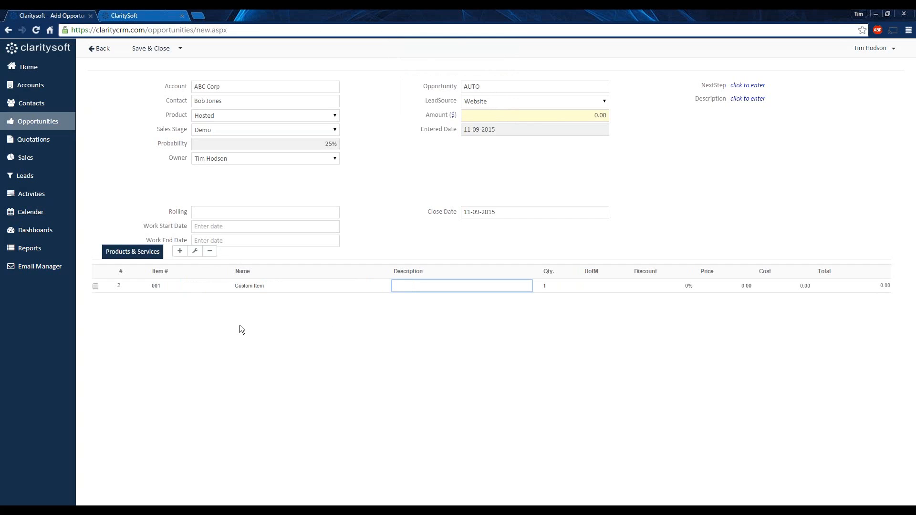
pyautogui.write('Cl')
# - Set the custom item's price to 200 and save and close the ABC Corp opportunity
pyautogui.click(722, 285)
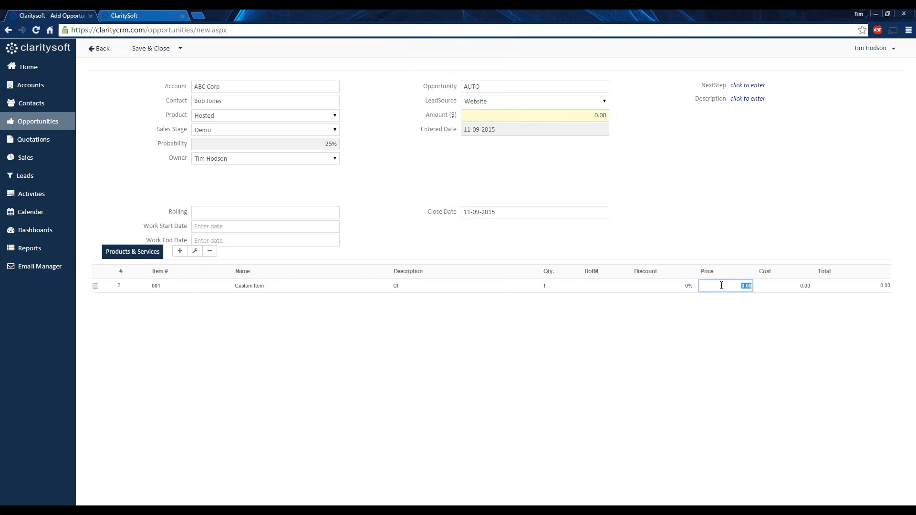
pyautogui.write('200')
pyautogui.press('Return')
pyautogui.click(160, 49)
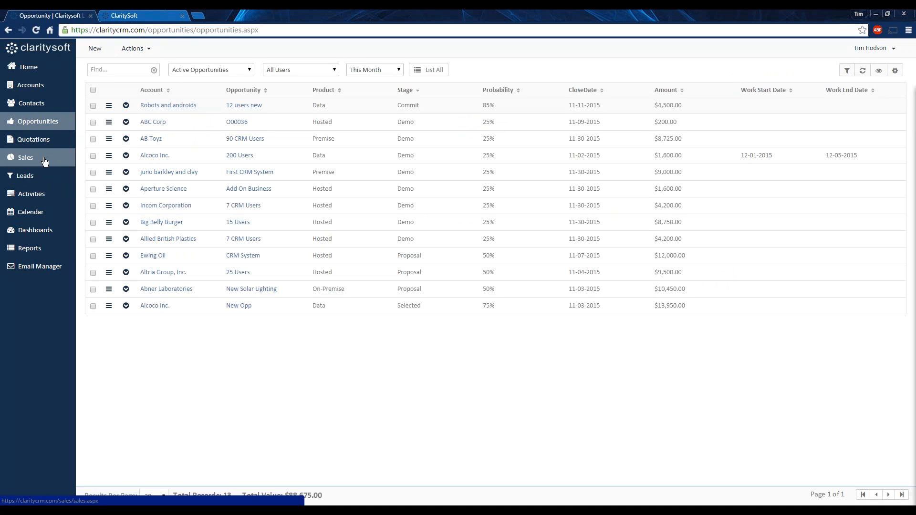
# - Open the Abner Laboratories sale described as Interested in Widgets to view its product lines
pyautogui.click(25, 158)
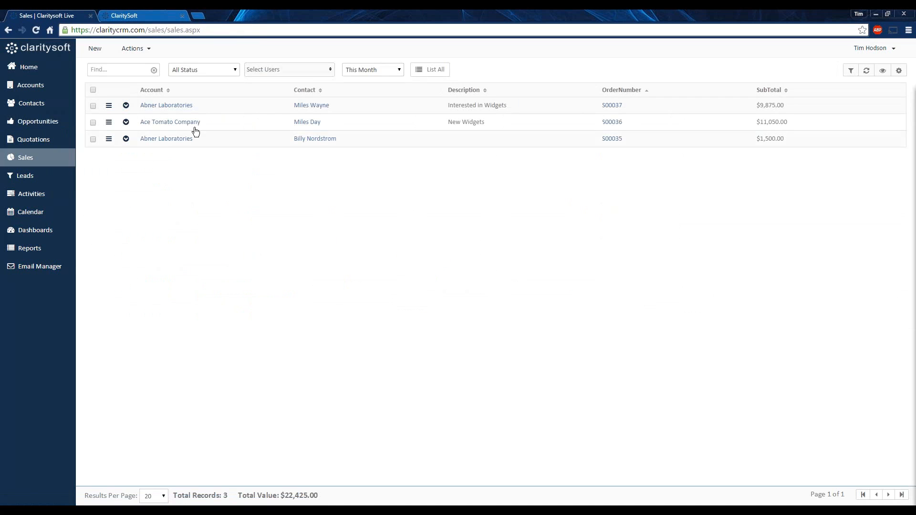
pyautogui.click(618, 106)
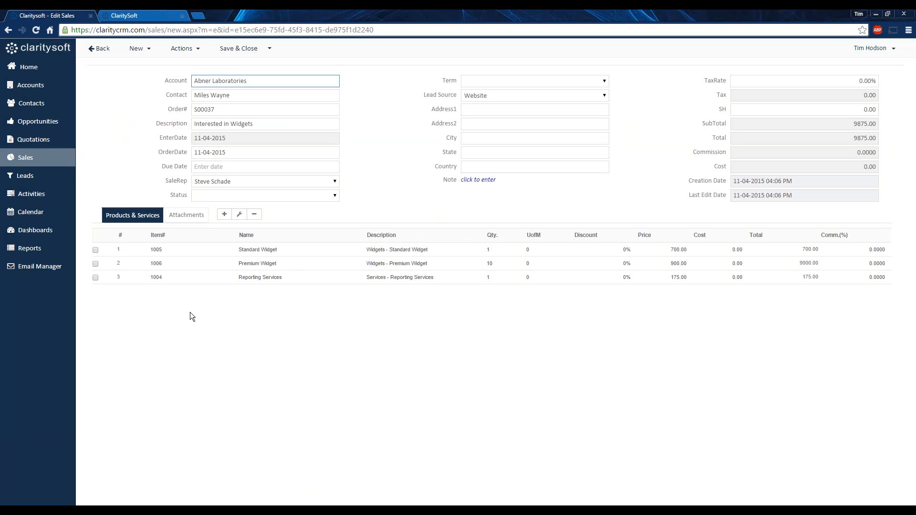
# - Switch to the ClaritySoft mobile site and resize the browser window to a narrow, phone-like shape
pyautogui.click(159, 14)
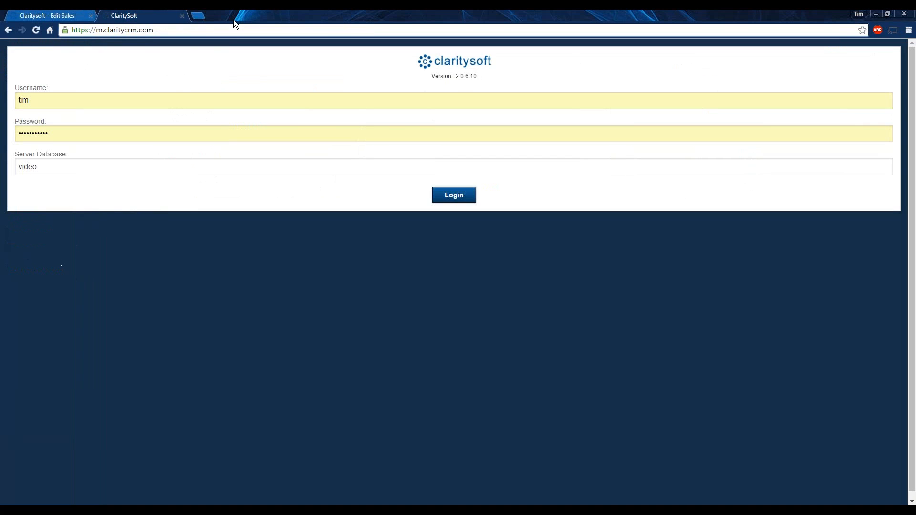
pyautogui.doubleClick(294, 15)
pyautogui.moveTo(316, 27); pyautogui.dragTo(588, 21)
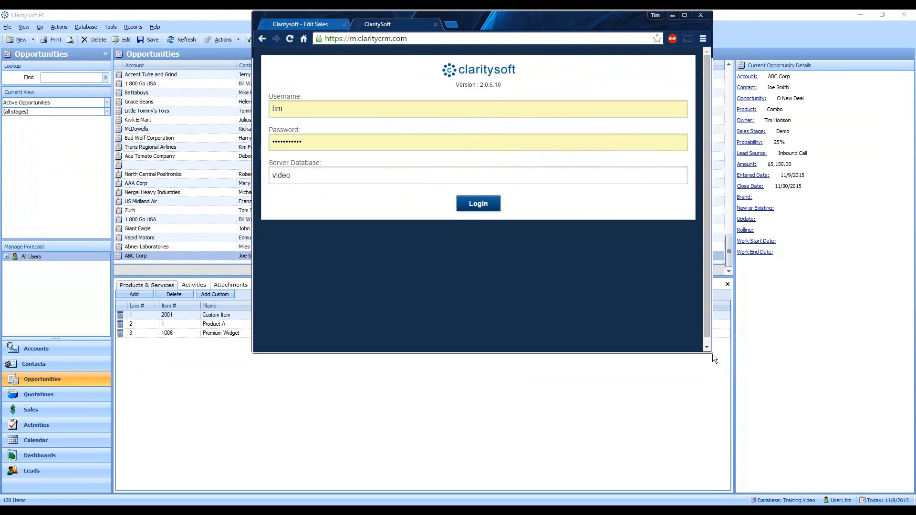
pyautogui.moveTo(712, 354); pyautogui.dragTo(572, 505)
pyautogui.moveTo(471, 18); pyautogui.dragTo(465, 17)
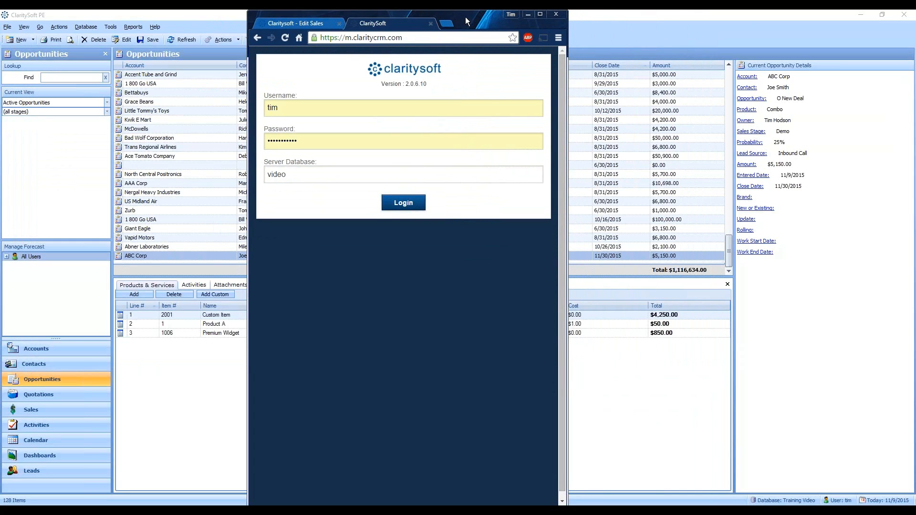
pyautogui.click(85, 180)
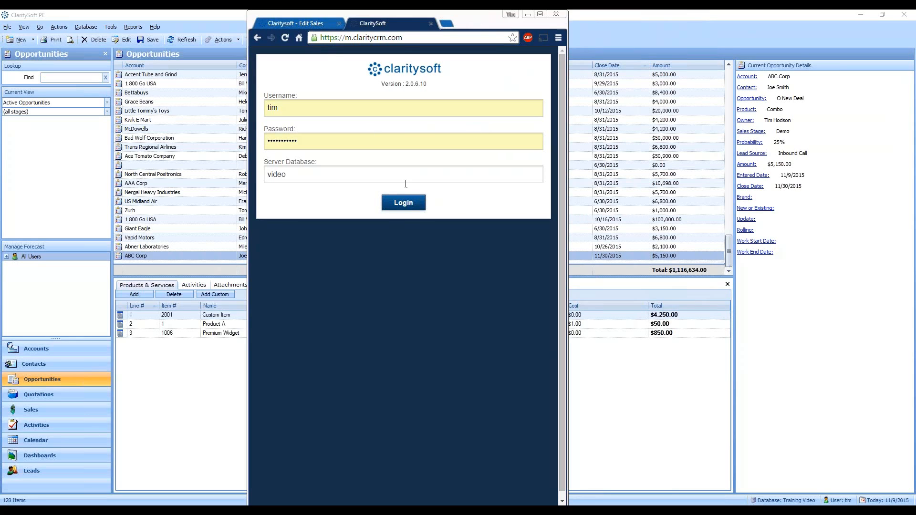
# - Log in to the mobile site and start a new quotation from the quotations list
pyautogui.click(404, 202)
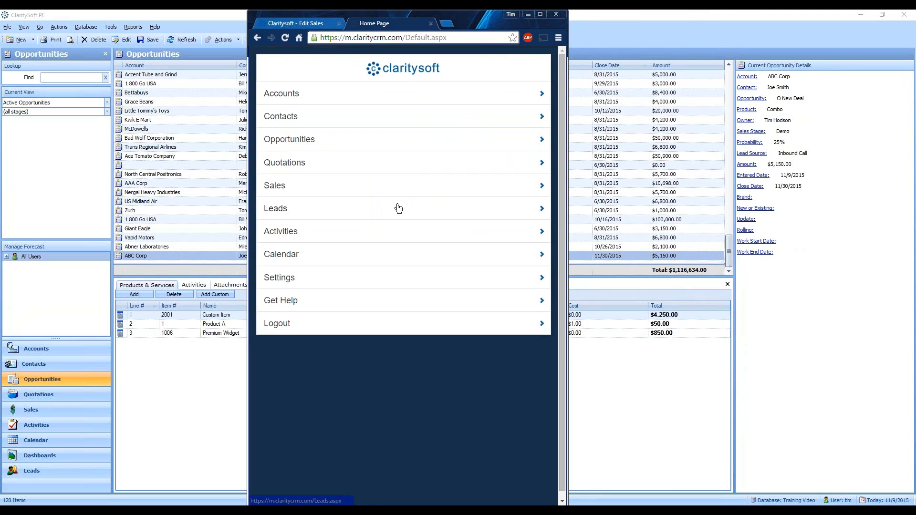
pyautogui.click(301, 162)
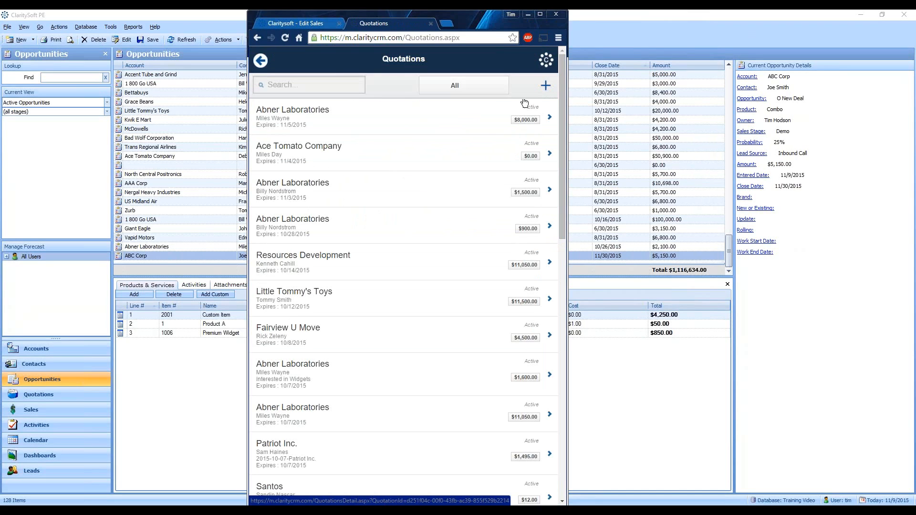
pyautogui.click(547, 87)
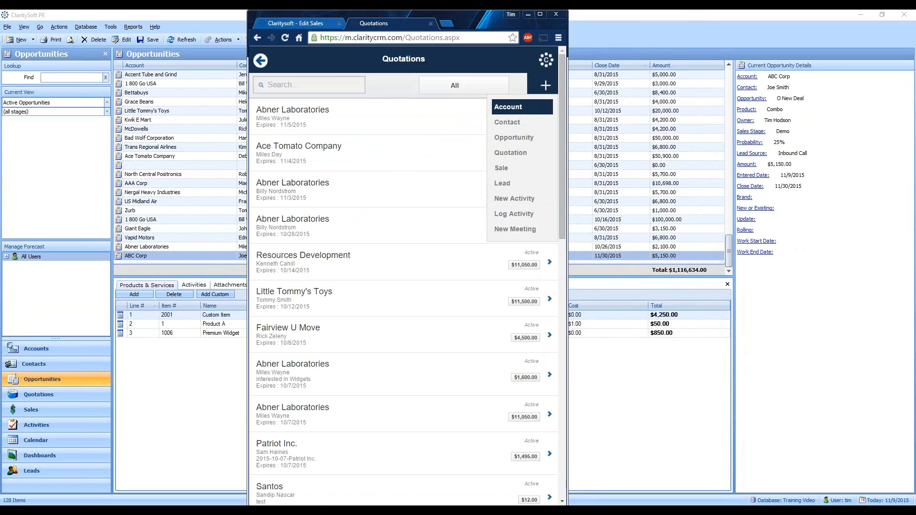
pyautogui.click(533, 153)
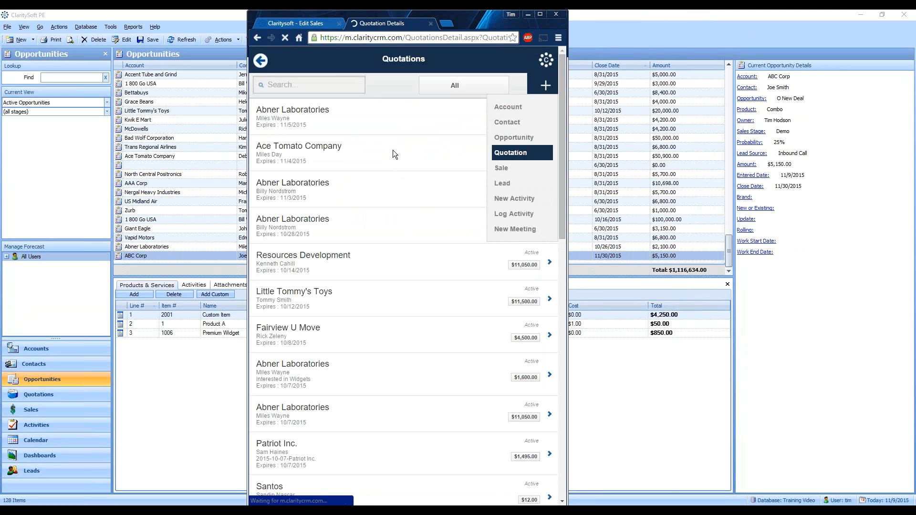
# - Enter New Quote as the quote number and select the Ace Tomato Company contact, using the account's address for the quotation
pyautogui.click(301, 98)
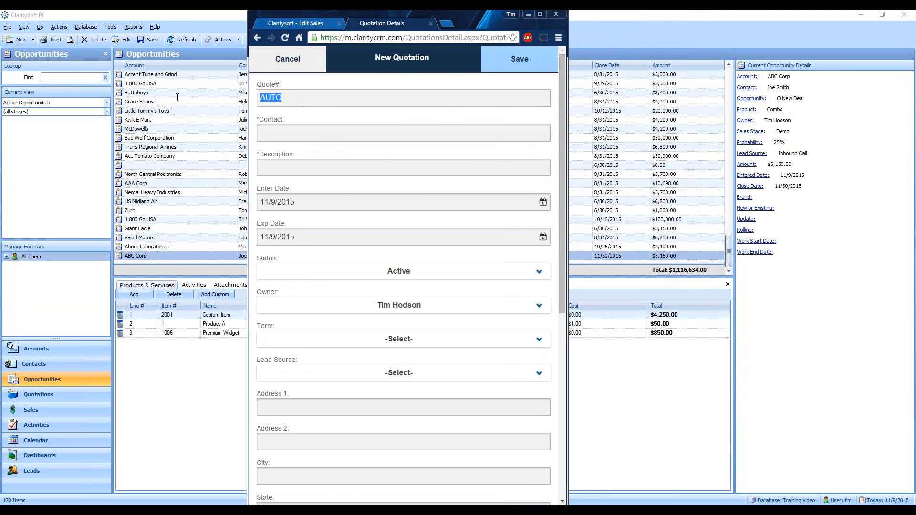
pyautogui.write('New Quote')
pyautogui.press('Tab')
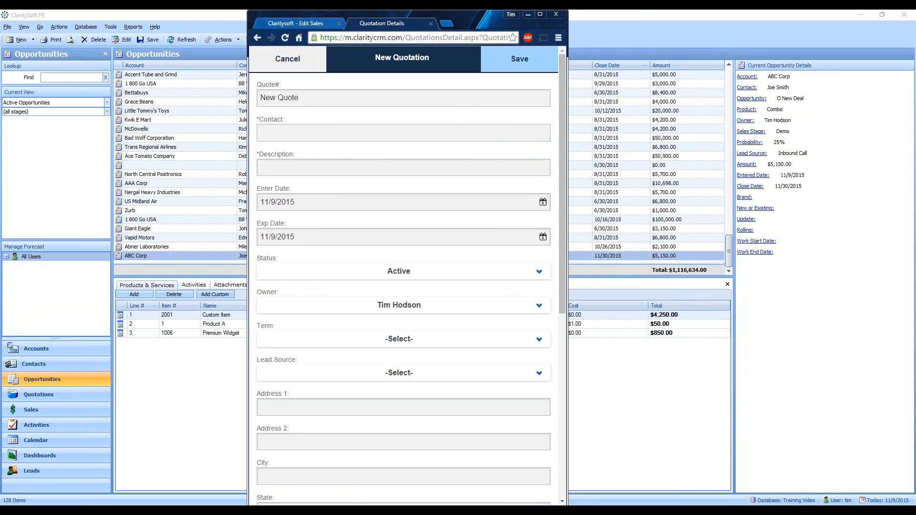
pyautogui.write('Mil')
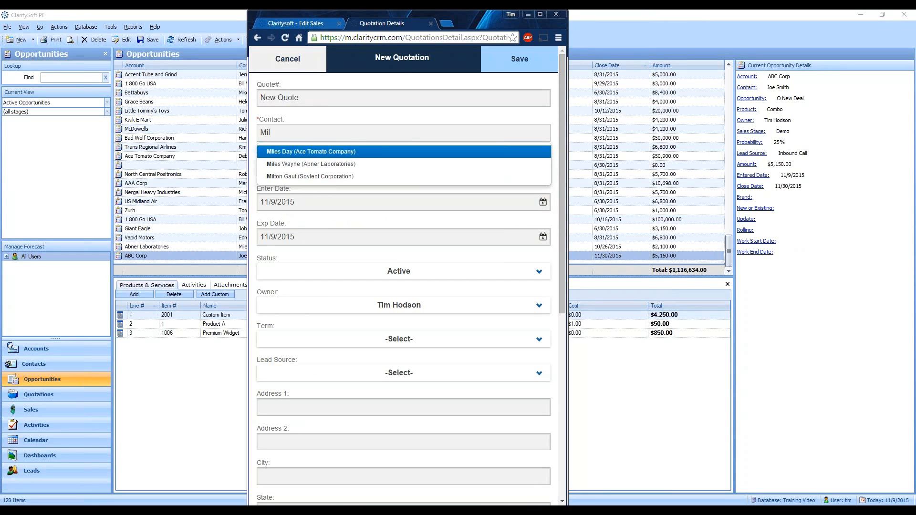
pyautogui.click(308, 152)
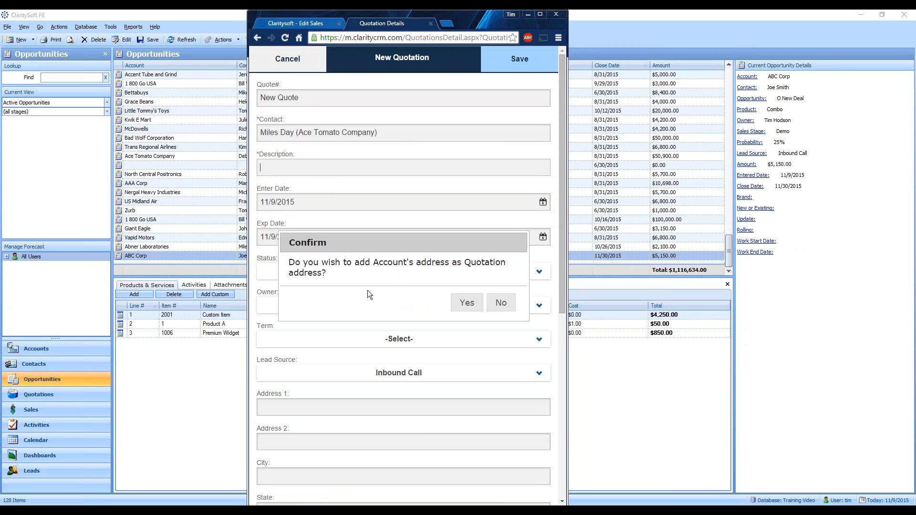
pyautogui.click(467, 303)
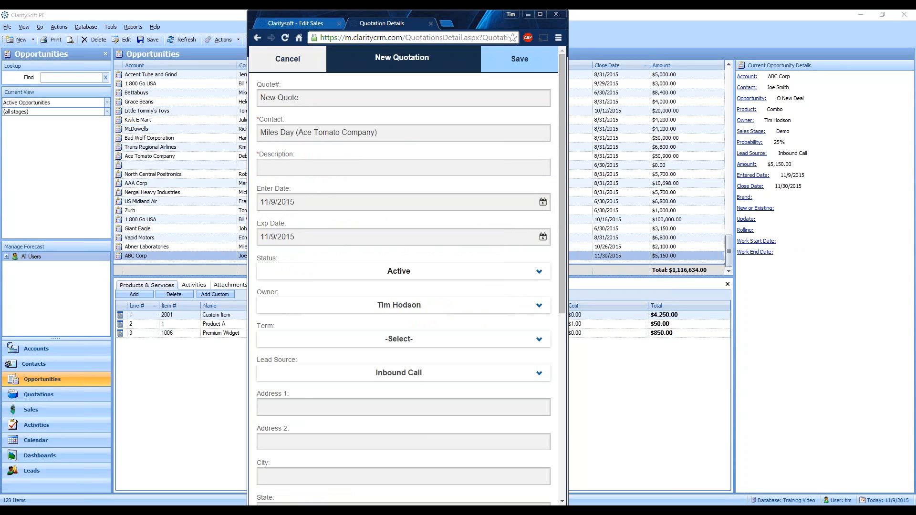
# - Enter a quotation description reading New Quote For followed by the contact's first name
pyautogui.write('New Quote For L')
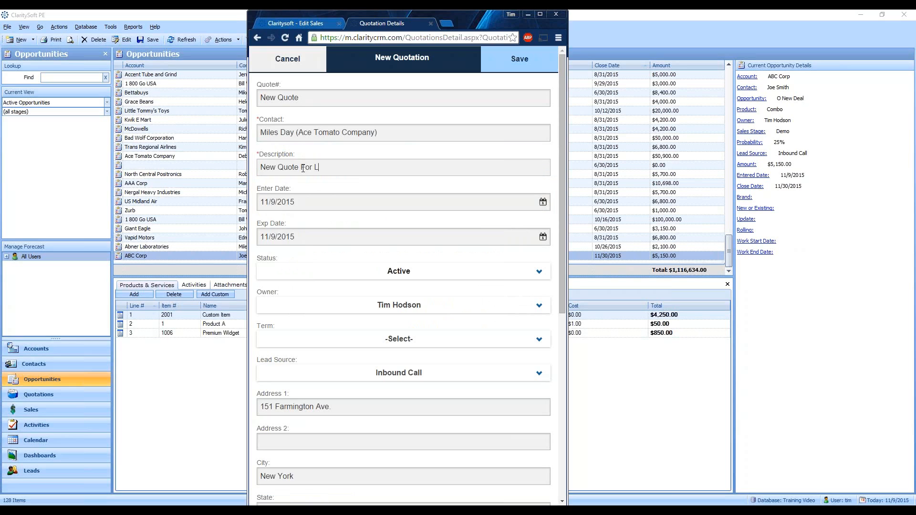
pyautogui.press('BackSpace')
pyautogui.write('Miles')
# - Look through the quotation's remaining fields down to its product lines and totals
pyautogui.scroll(-1, 306, 170)
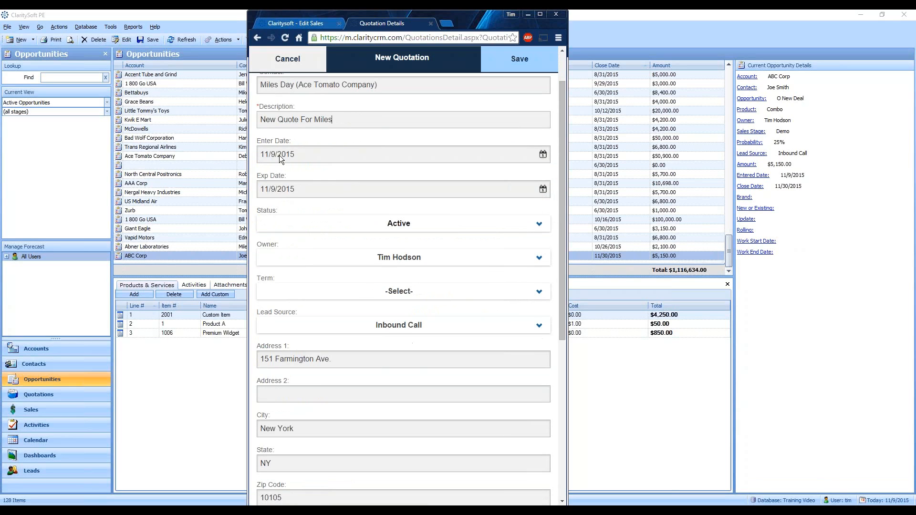
pyautogui.scroll(-1, 332, 157)
pyautogui.scroll(-1, 342, 147)
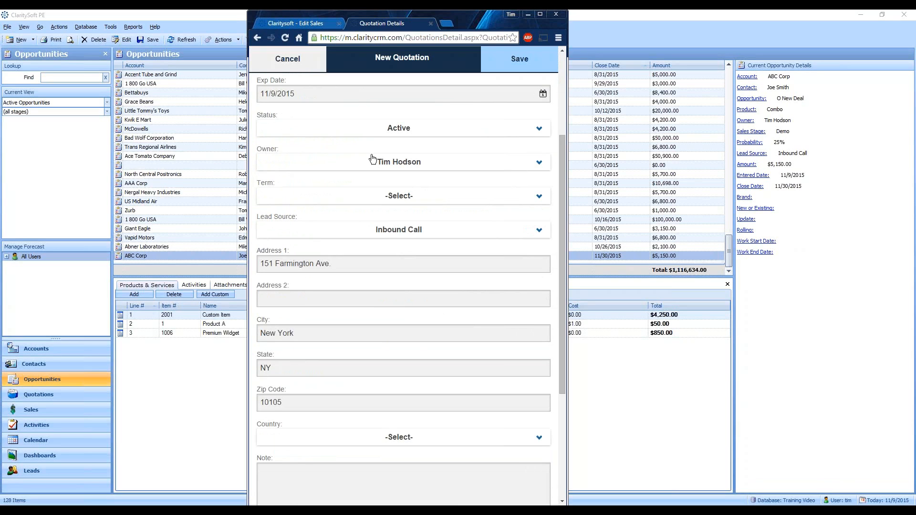
pyautogui.scroll(-3, 401, 224)
pyautogui.scroll(-1, 396, 230)
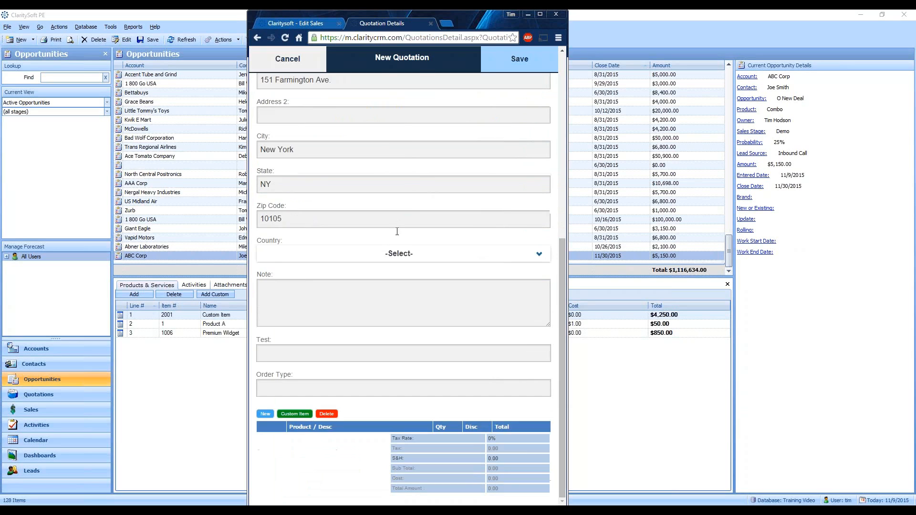
pyautogui.scroll(3, 391, 229)
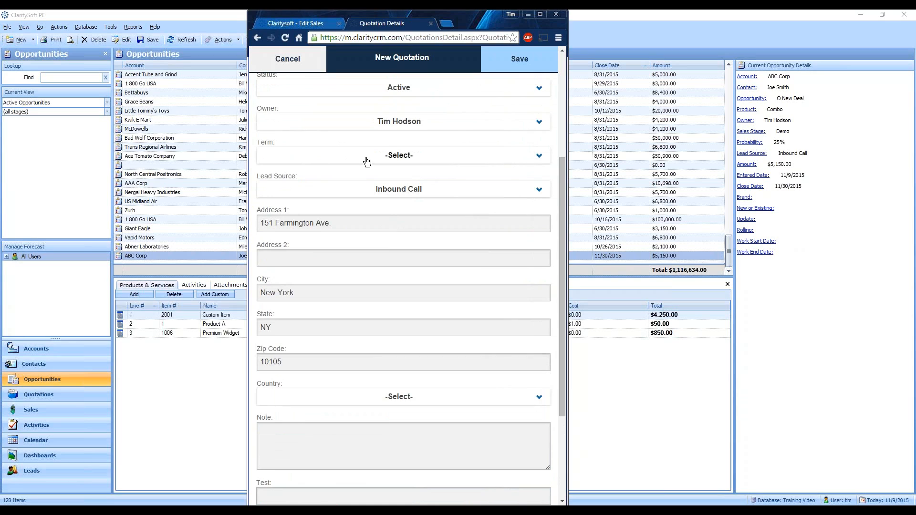
pyautogui.scroll(-2, 360, 177)
pyautogui.scroll(-1, 360, 178)
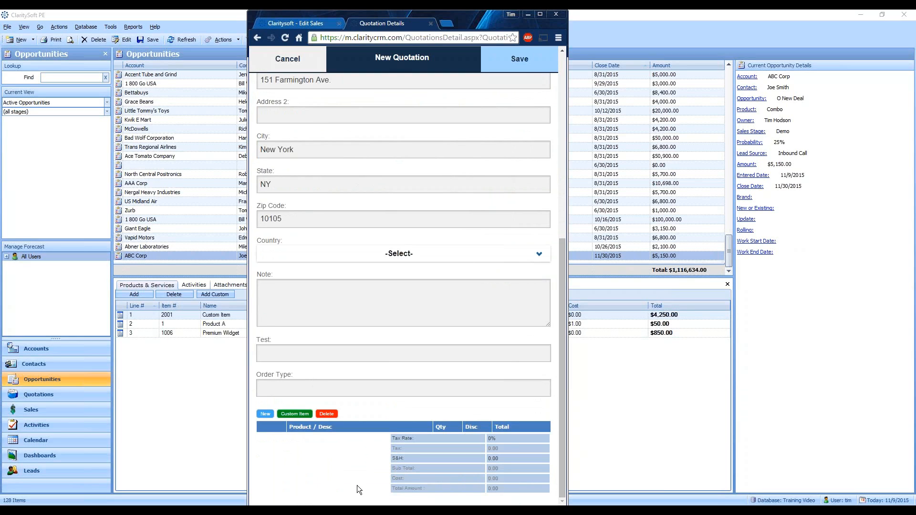
# - Add the product Here is a new Item from Group A to the quotation's product lines
pyautogui.click(267, 417)
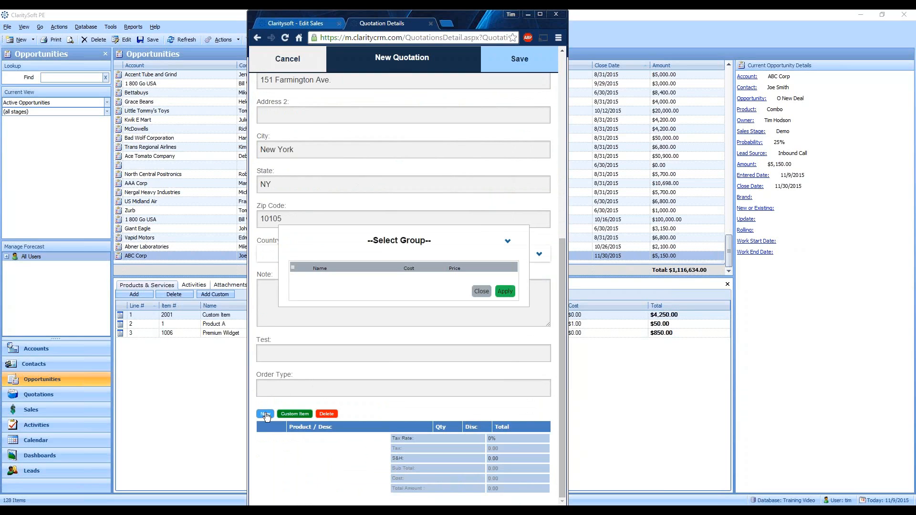
pyautogui.click(509, 246)
pyautogui.click(440, 241)
pyautogui.click(422, 245)
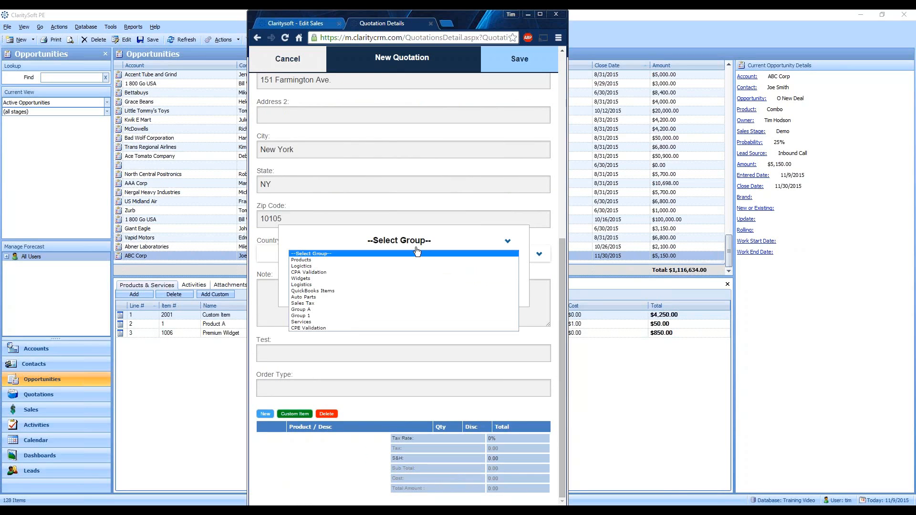
pyautogui.click(393, 310)
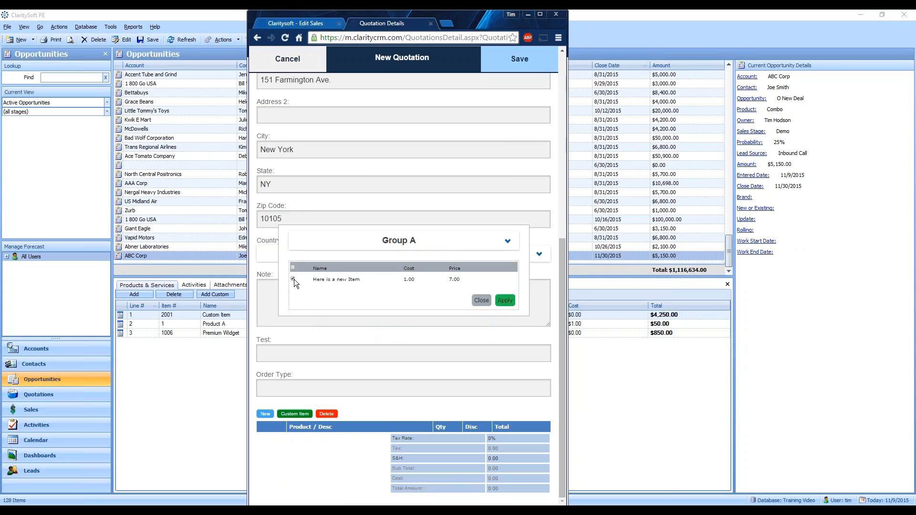
pyautogui.click(506, 301)
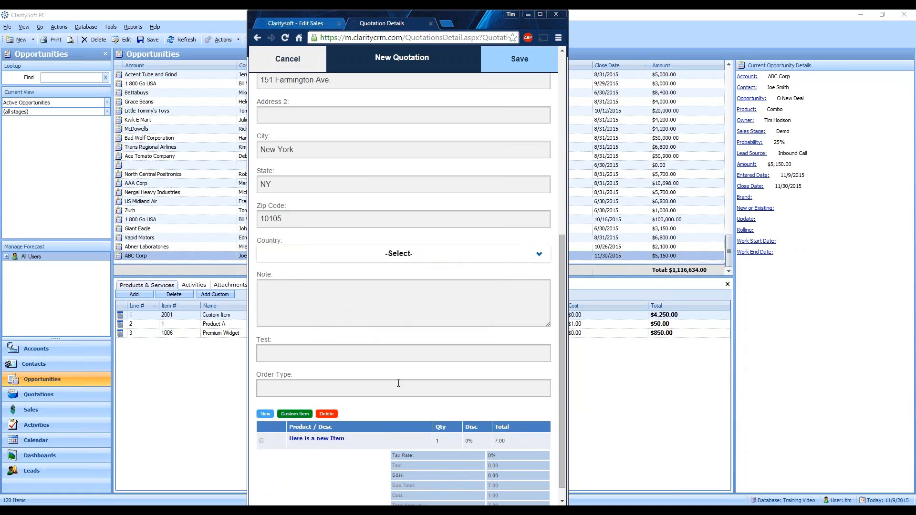
# - Add Standard Widget and Premium Widget from the Widgets group to the quotation's product lines
pyautogui.scroll(-1, 314, 437)
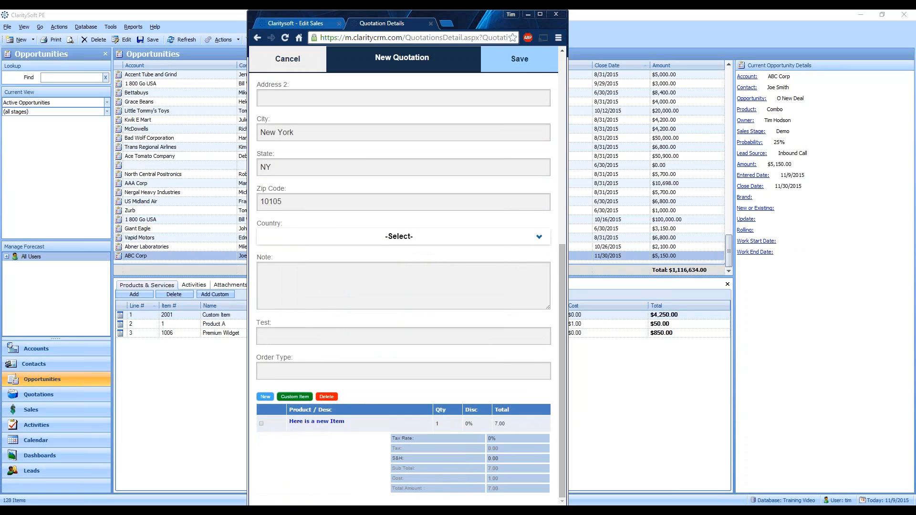
pyautogui.click(265, 397)
pyautogui.click(403, 246)
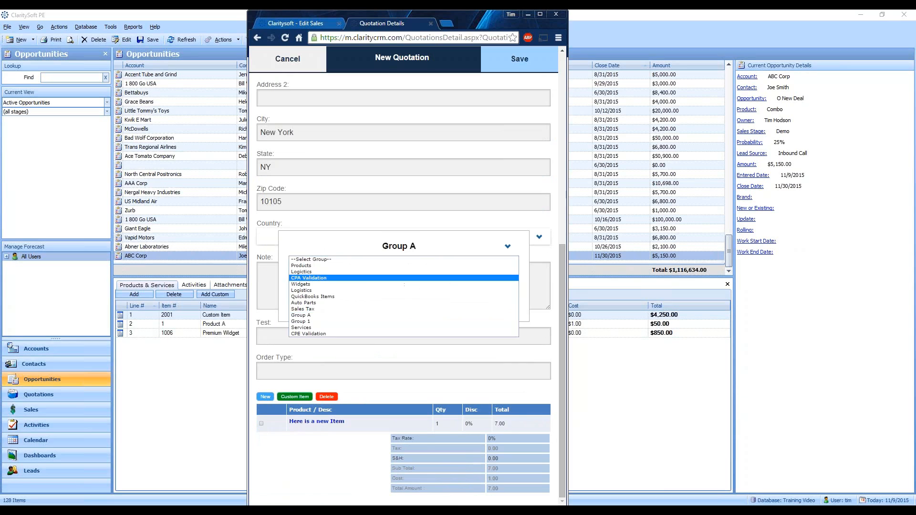
pyautogui.click(378, 286)
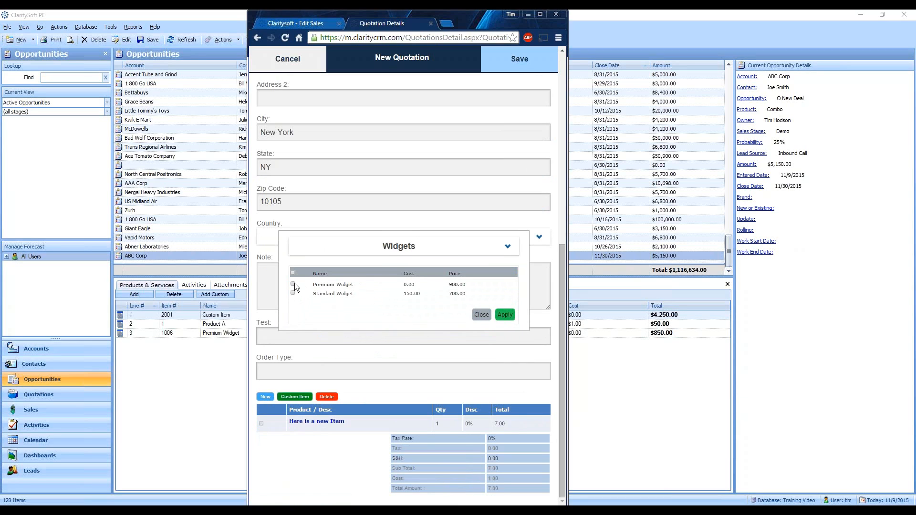
pyautogui.click(505, 315)
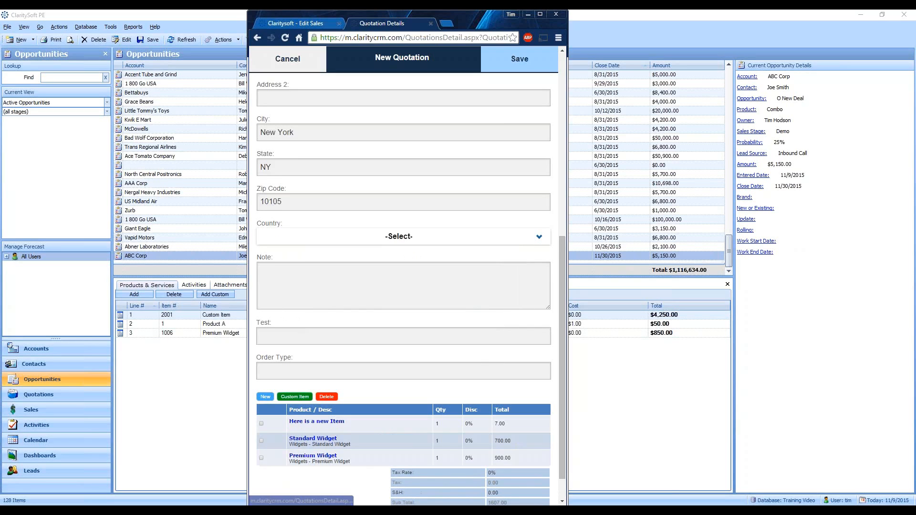
pyautogui.scroll(-1, 406, 396)
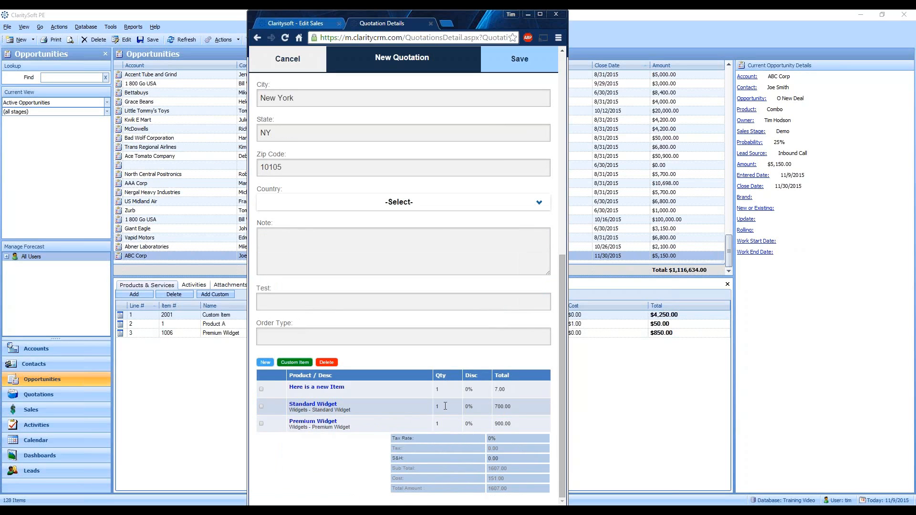
# - Set the Standard Widget line to quantity 10 with a 10% discount and the Premium Widget line to quantity 5
pyautogui.write('10')
pyautogui.click(447, 423)
pyautogui.write('5')
pyautogui.click(479, 407)
pyautogui.write('10')
# - Set the quotation's tax rate to 7% and its S&H charge to 150.00
pyautogui.click(341, 461)
pyautogui.write('7.0')
pyautogui.click(504, 456)
pyautogui.write('1')
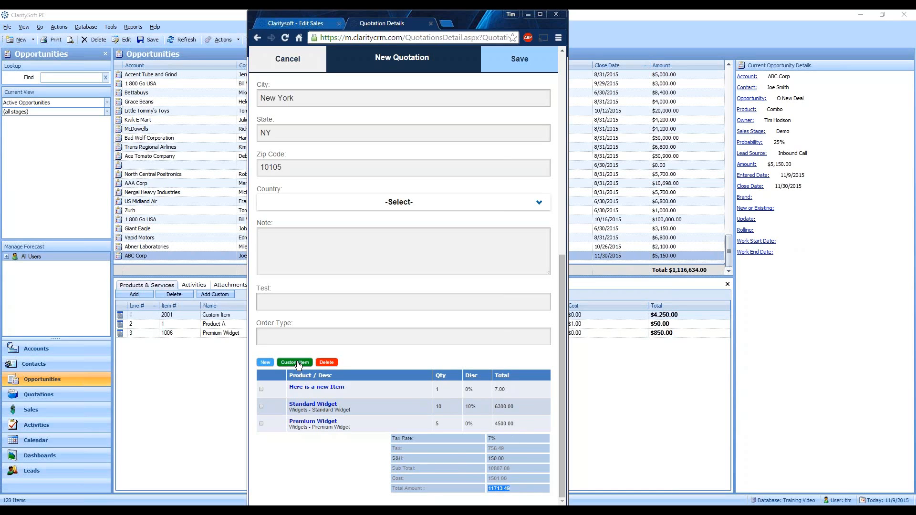
# - Delete the Here is a new Item line from the quotation
pyautogui.click(261, 389)
pyautogui.click(328, 364)
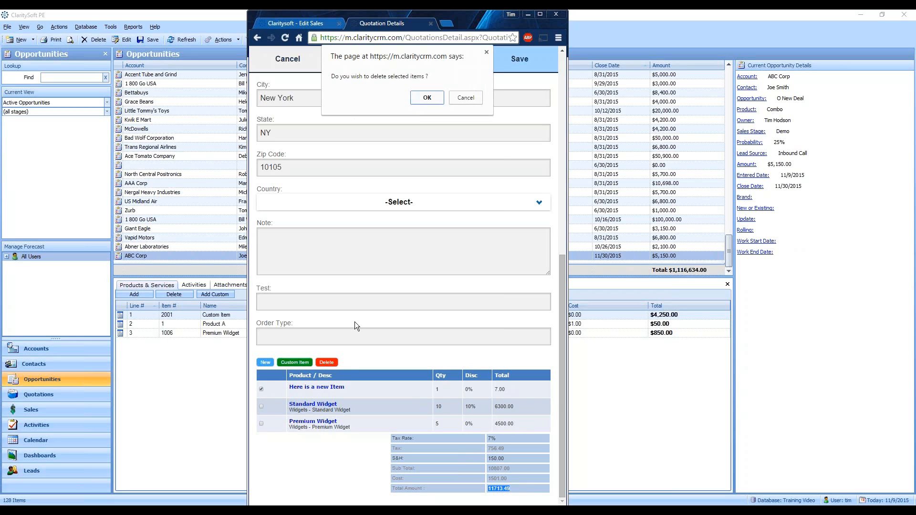
pyautogui.click(435, 98)
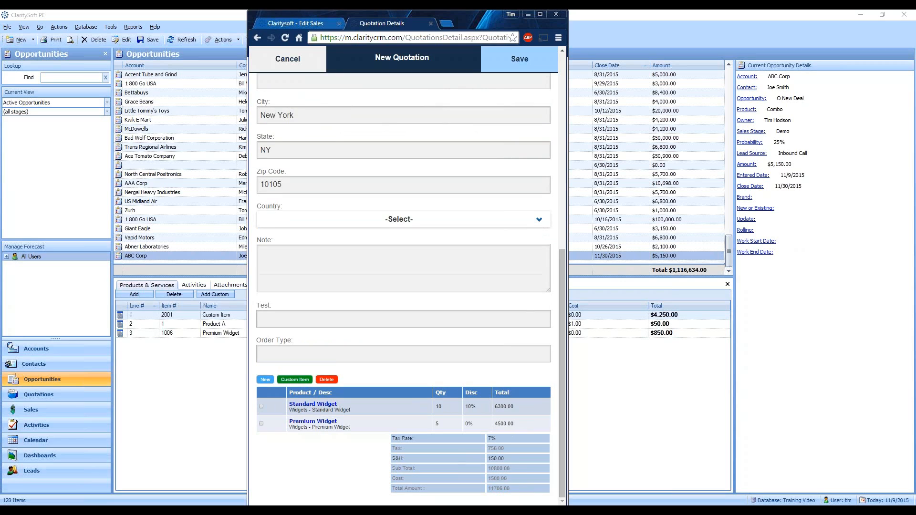
# - Add a custom item to the quotation with item number 2005, name New Custom Item and price 500
pyautogui.click(302, 380)
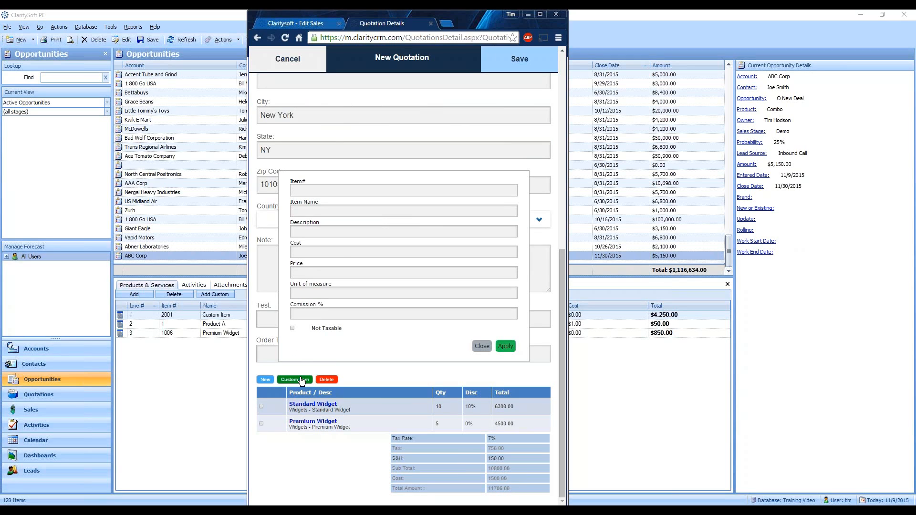
pyautogui.write('2005')
pyautogui.press('Tab')
pyautogui.write('N')
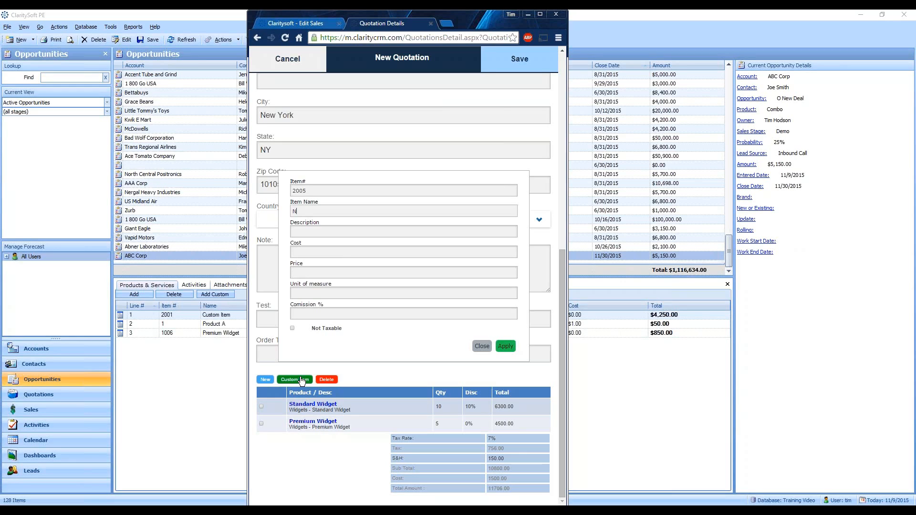
pyautogui.write('ew It')
pyautogui.press('BackSpace')
pyautogui.press('BackSpace')
pyautogui.write('Custom Item')
pyautogui.press('Tab')
pyautogui.press('Tab')
pyautogui.press('Tab')
pyautogui.write('50')
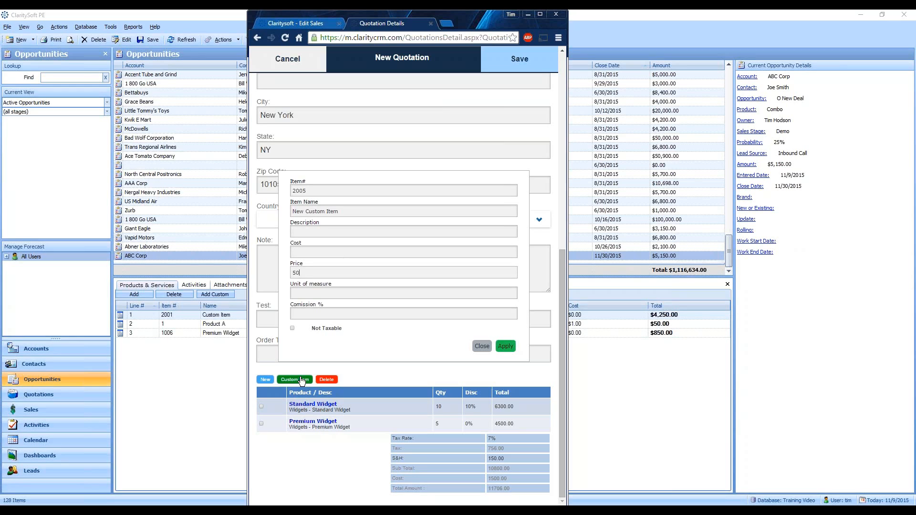
pyautogui.click(507, 347)
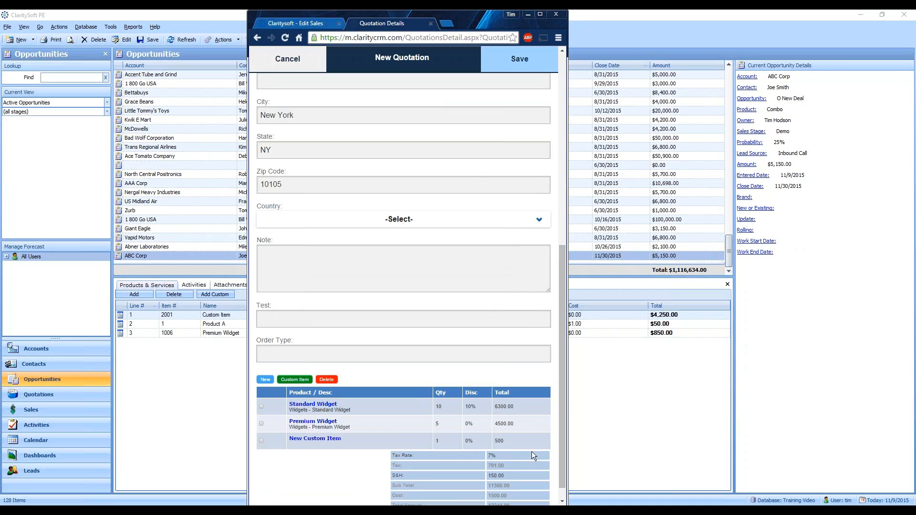
# - Save the new quotation and review its available actions and its products and services lines
pyautogui.scroll(-1, 530, 448)
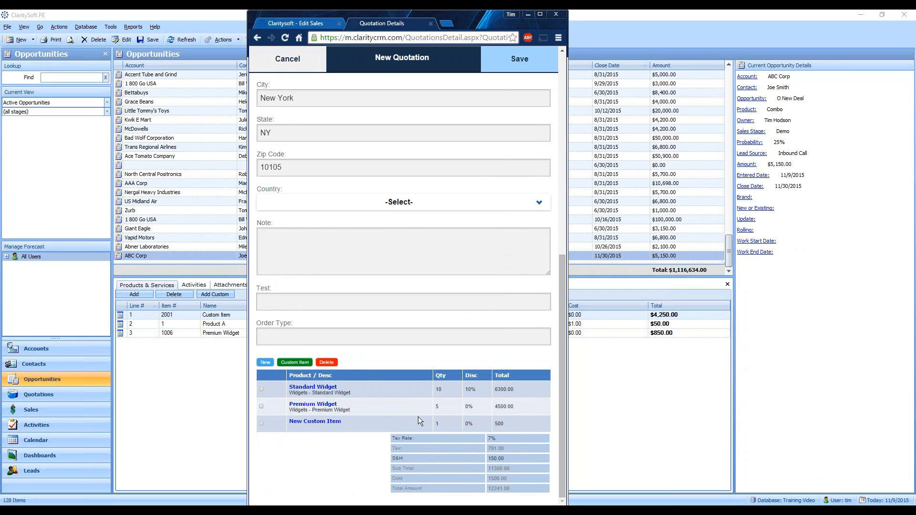
pyautogui.click(520, 58)
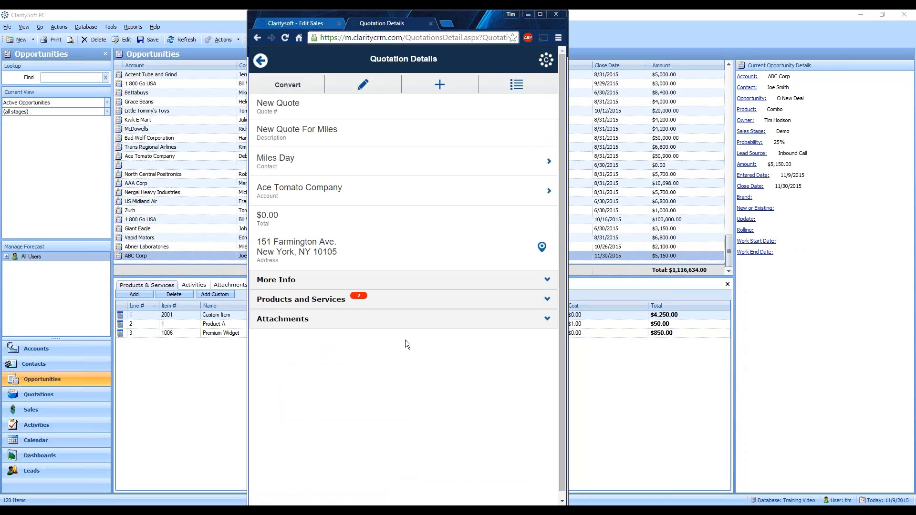
pyautogui.click(517, 85)
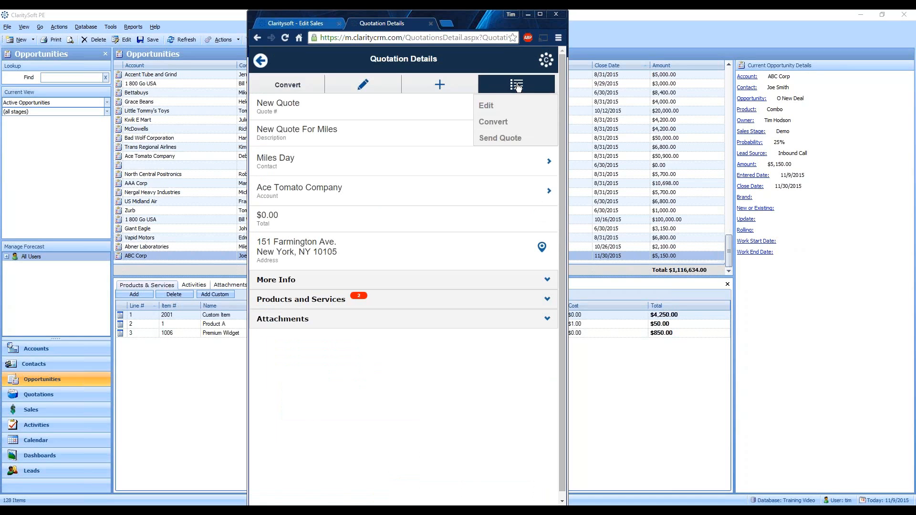
pyautogui.click(517, 86)
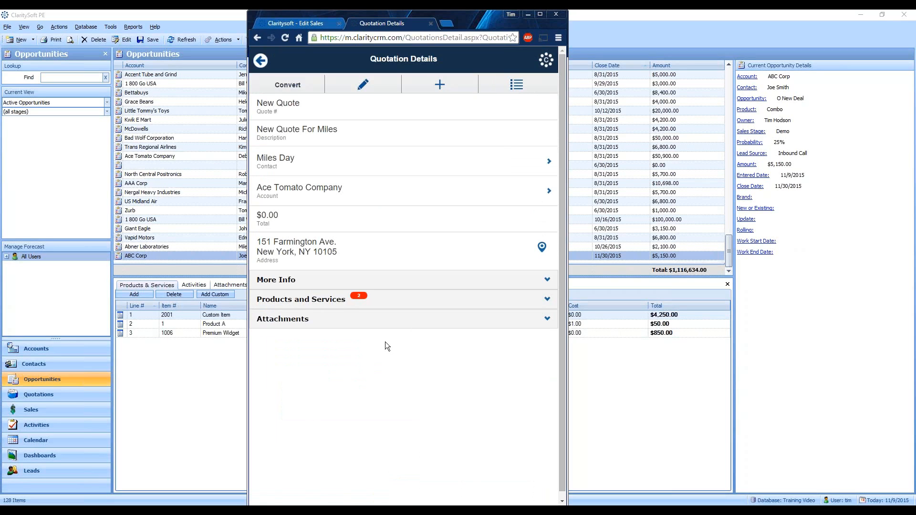
pyautogui.click(337, 302)
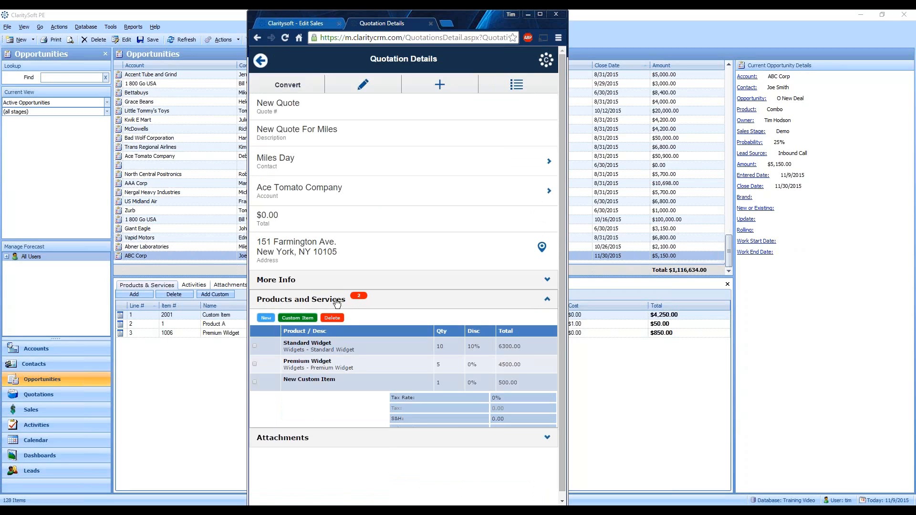
pyautogui.click(347, 303)
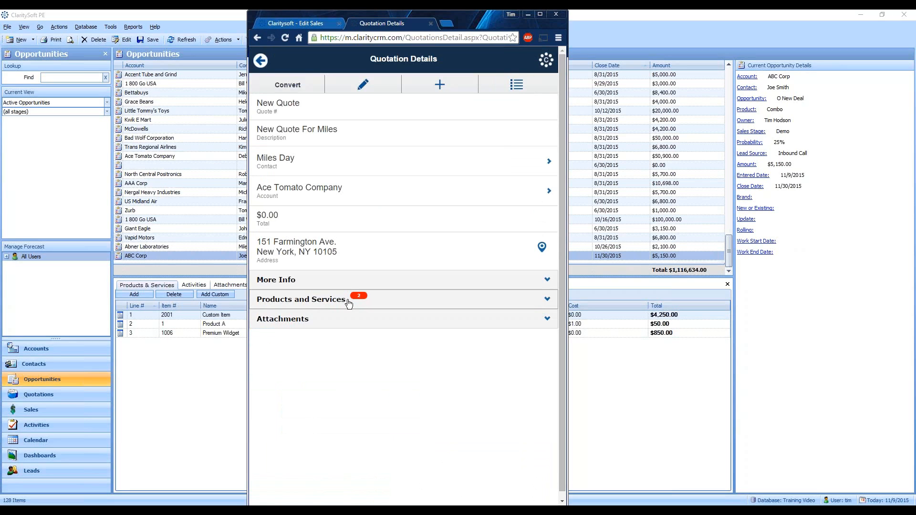
# - Examine the Send Quote report settings and quote templates for the saved quotation, and close them without sending
pyautogui.click(516, 87)
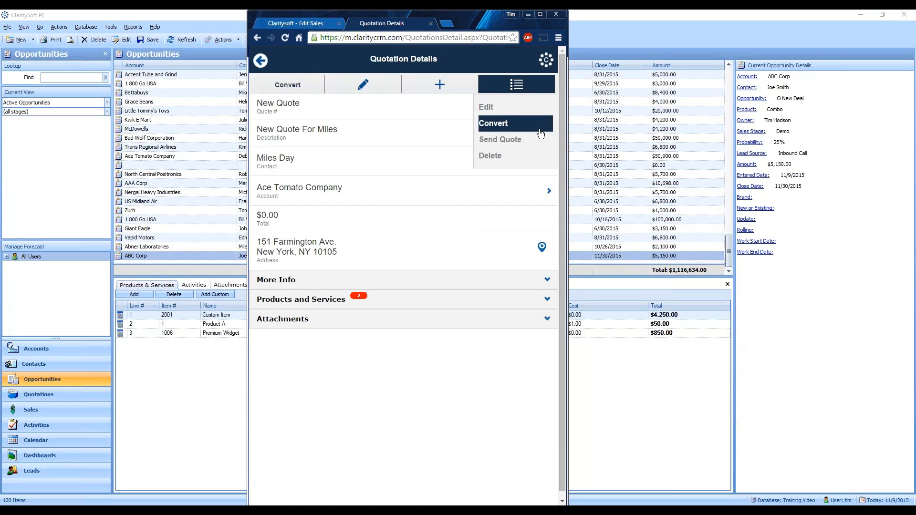
pyautogui.click(524, 140)
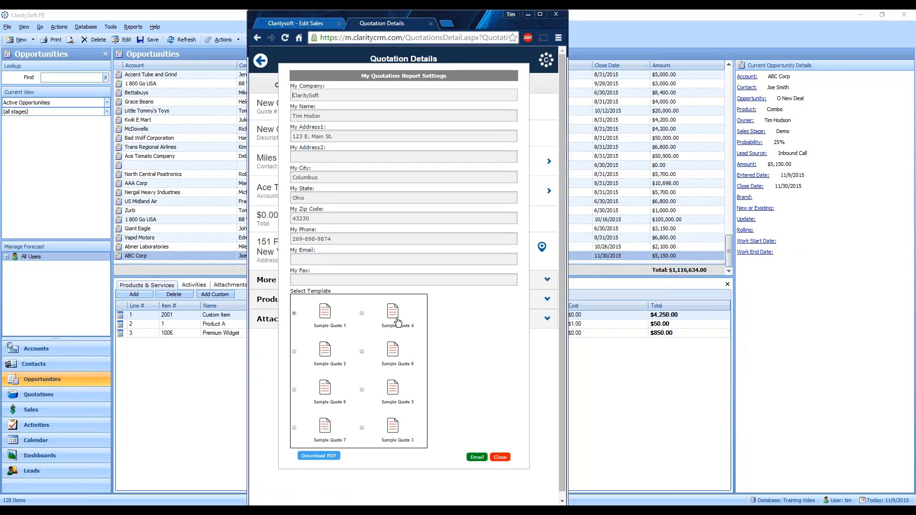
pyautogui.click(501, 458)
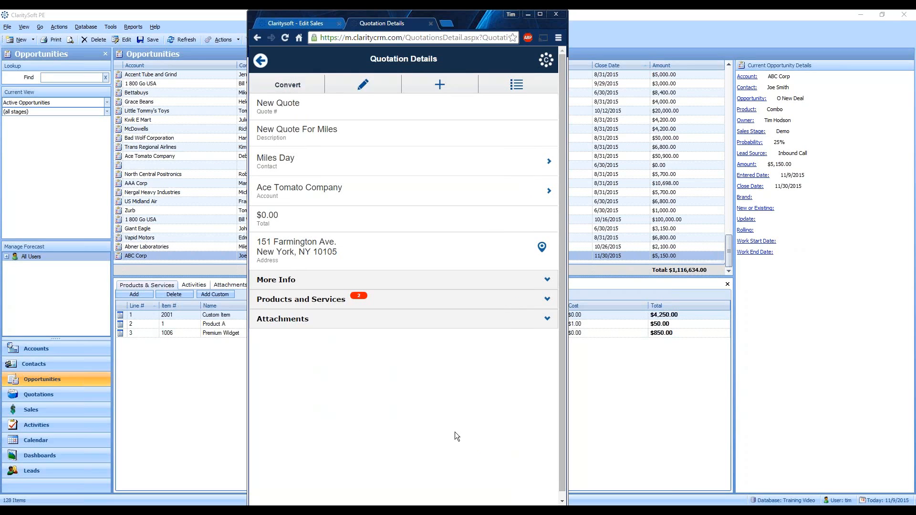
# - Switch to the ClaritySoft web version in a maximized browser window and open the Sales list
pyautogui.click(312, 23)
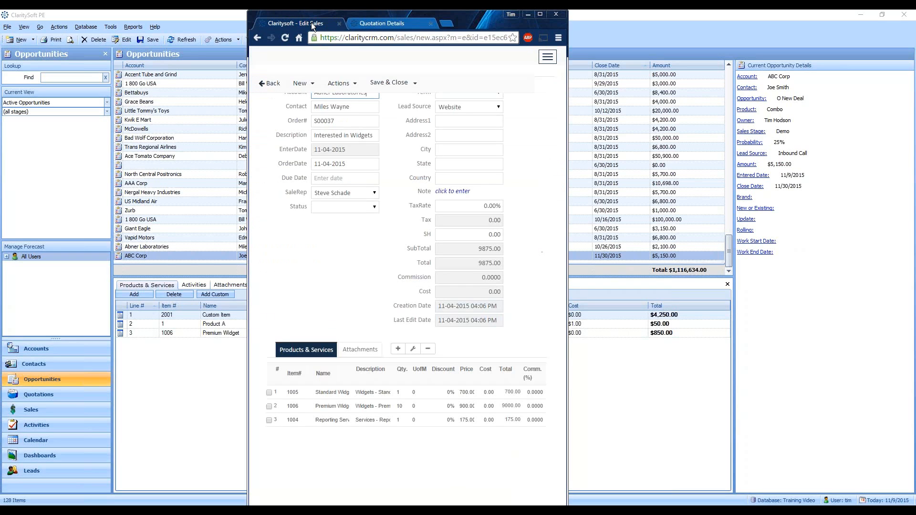
pyautogui.doubleClick(451, 15)
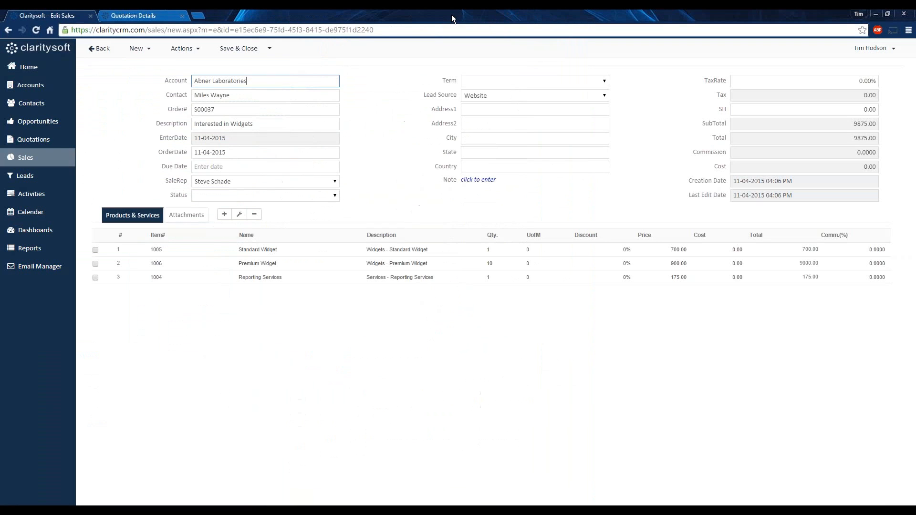
pyautogui.click(29, 158)
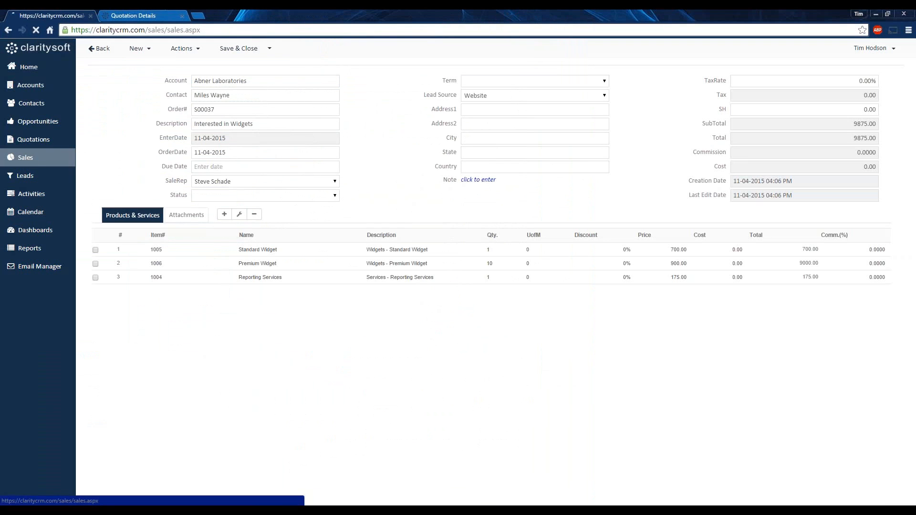